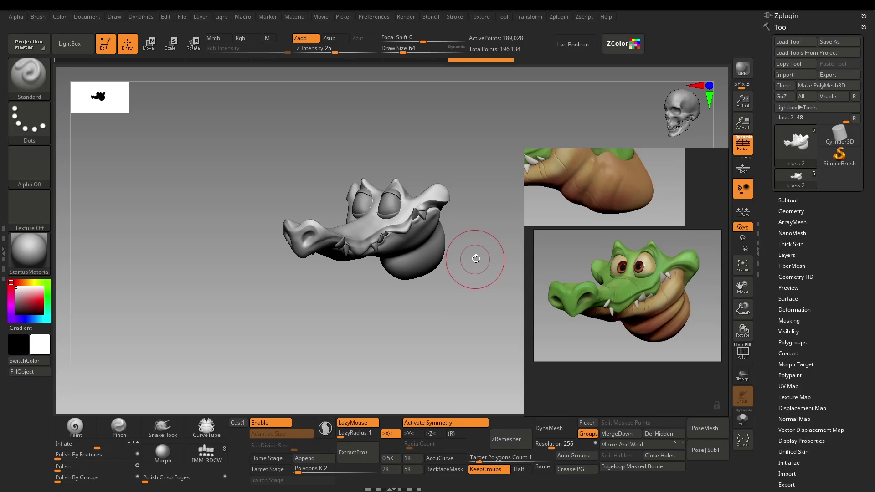
- Switch the crocodile model's material to SkinShade4
left_click_drag(488, 240, 463, 282, "alt")
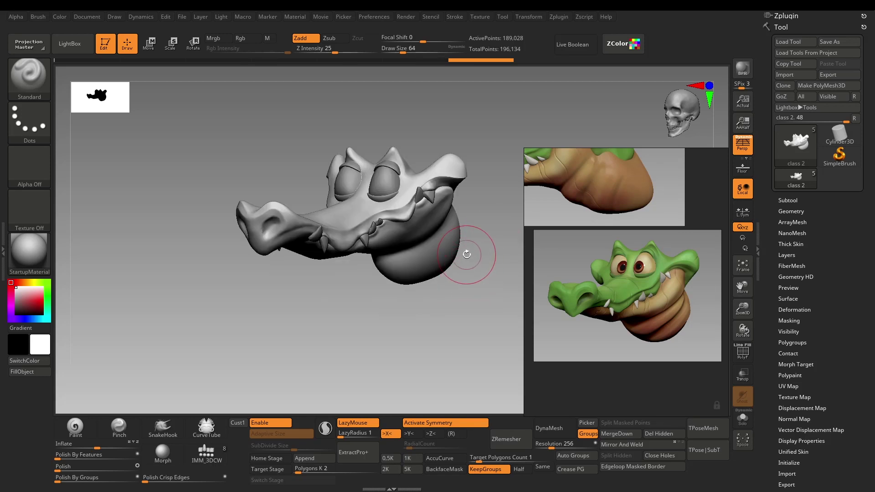
left_click_drag(493, 248, 478, 256, "alt")
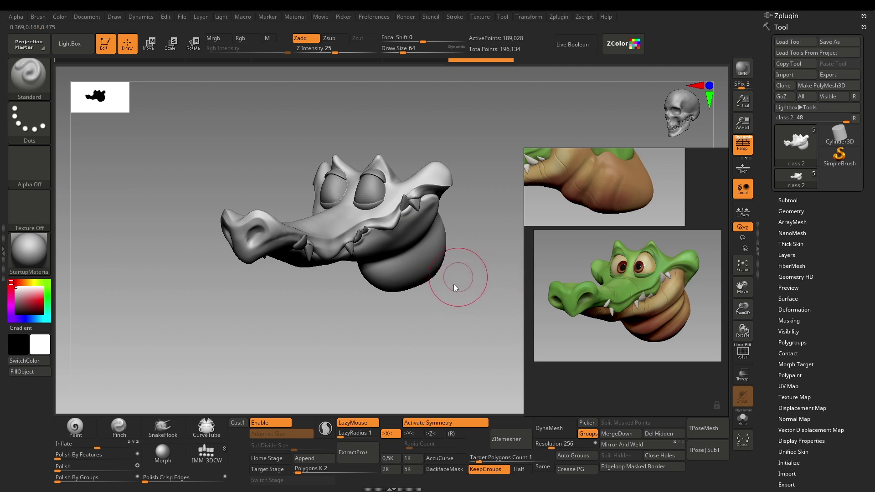
left_click_drag(480, 280, 486, 265)
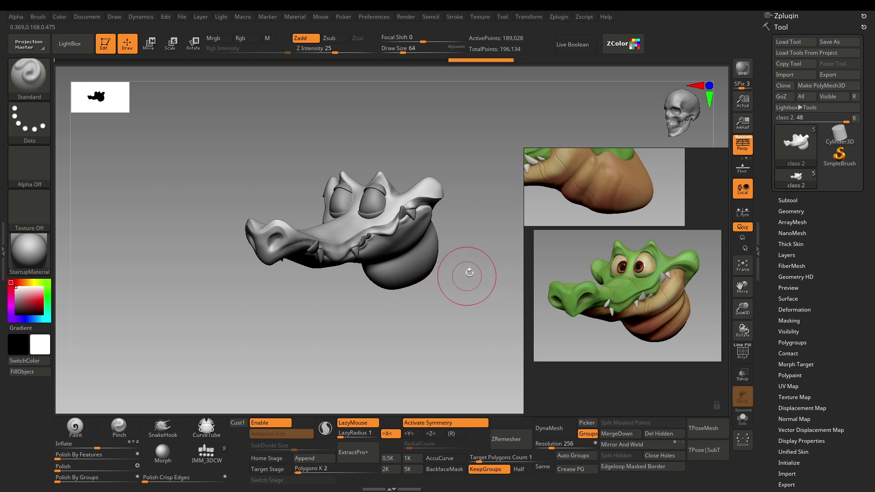
left_click_drag(465, 277, 487, 248)
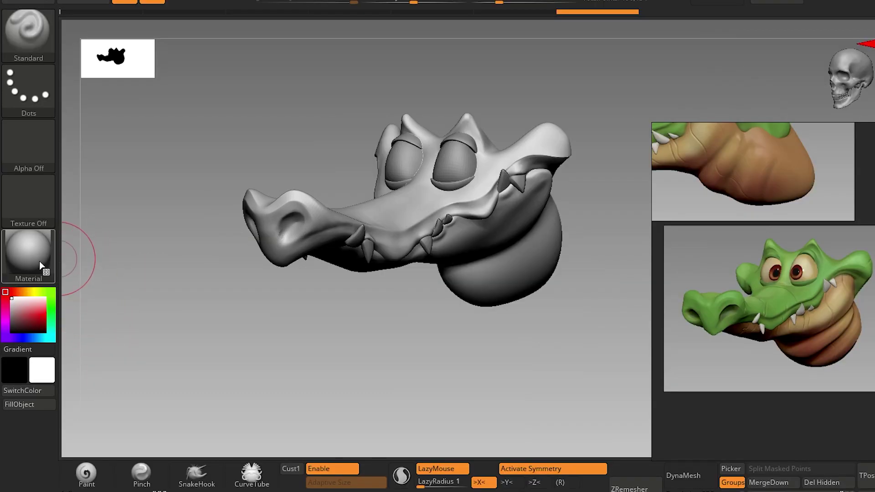
left_click(41, 266)
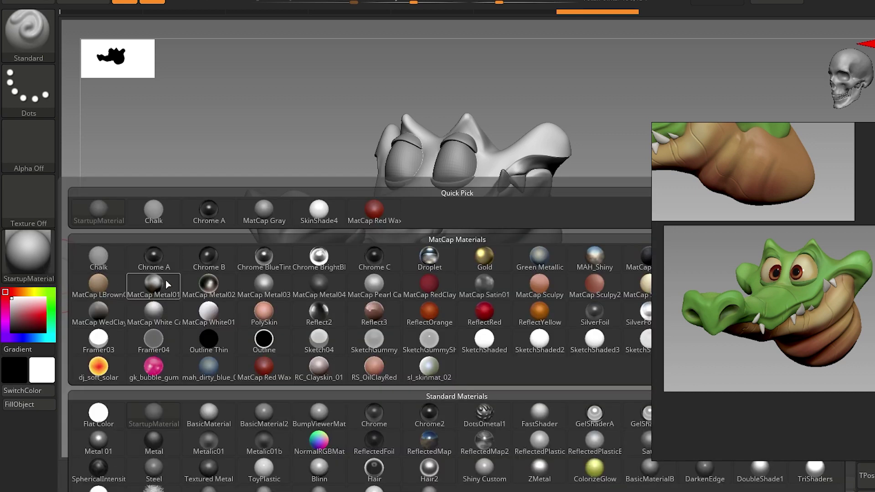
mouse_move(311, 225)
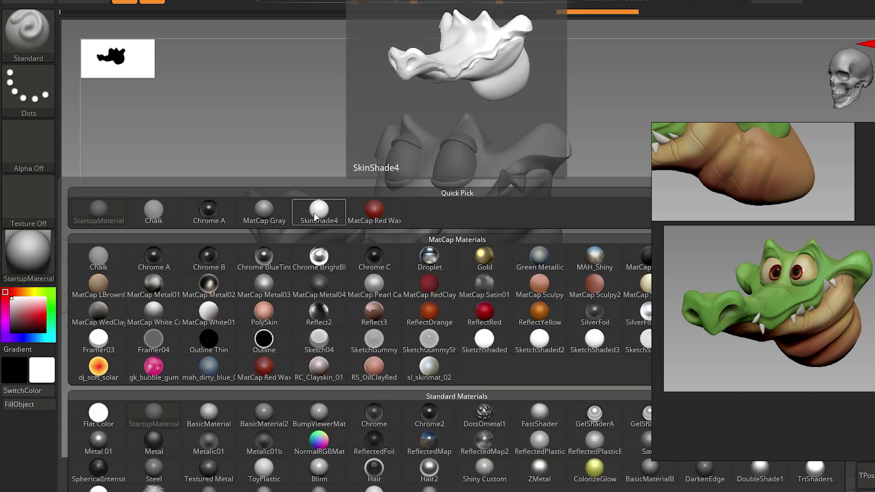
left_click(315, 217)
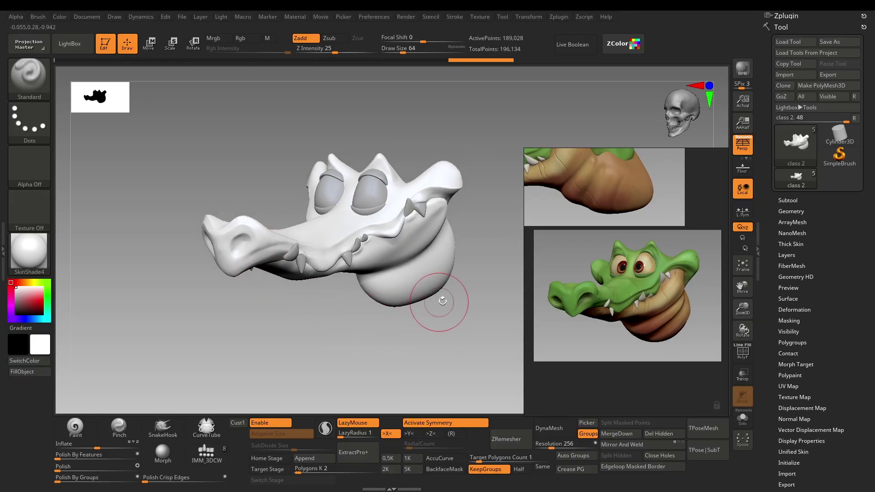
- Sample the green skin colour from the reference crocodile with ZColor and fill the head with it
left_click(623, 46)
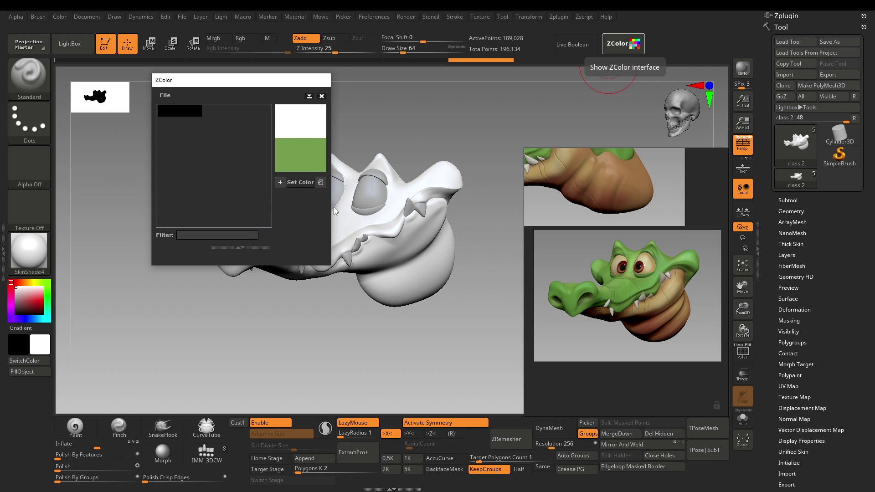
left_click(305, 183)
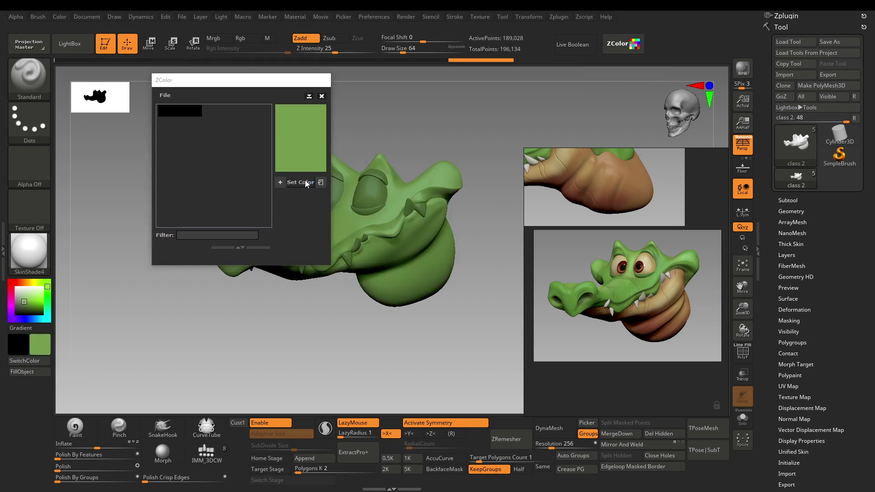
left_click(322, 97)
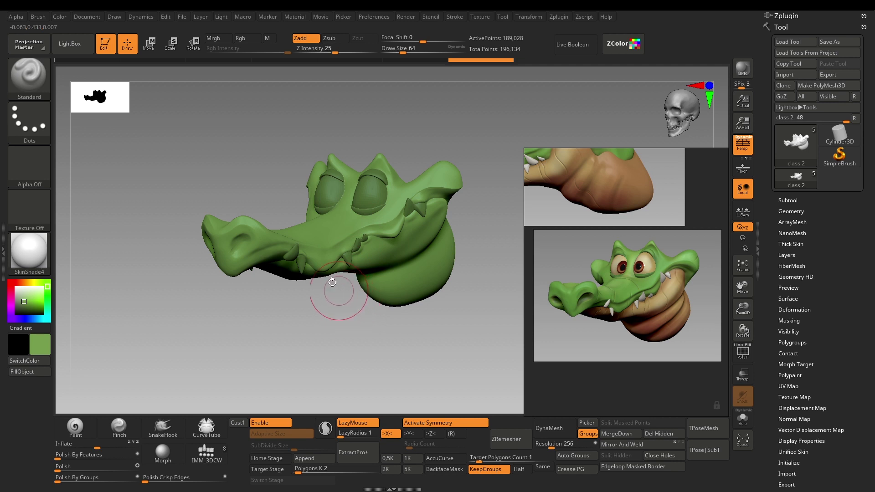
left_click(64, 20)
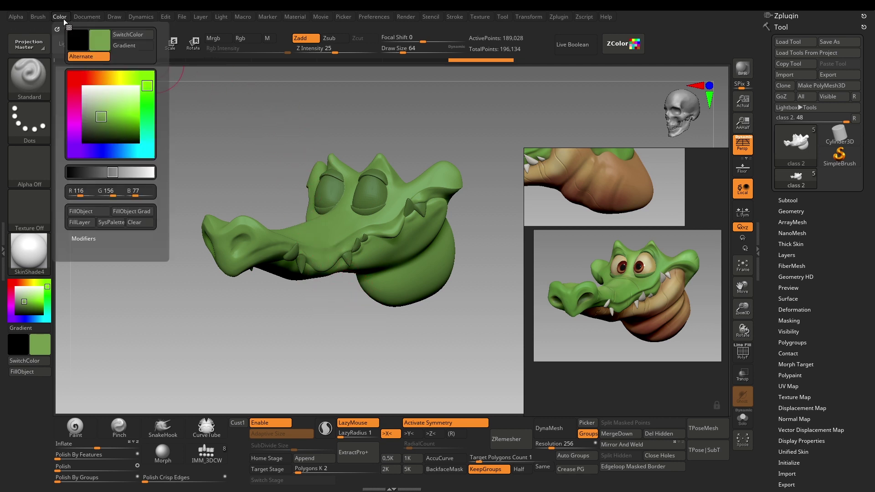
left_click(28, 371)
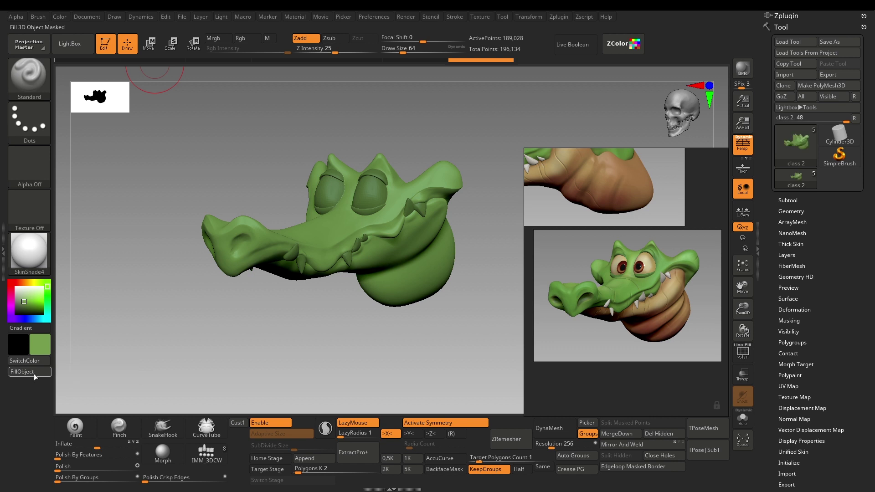
left_click(59, 17)
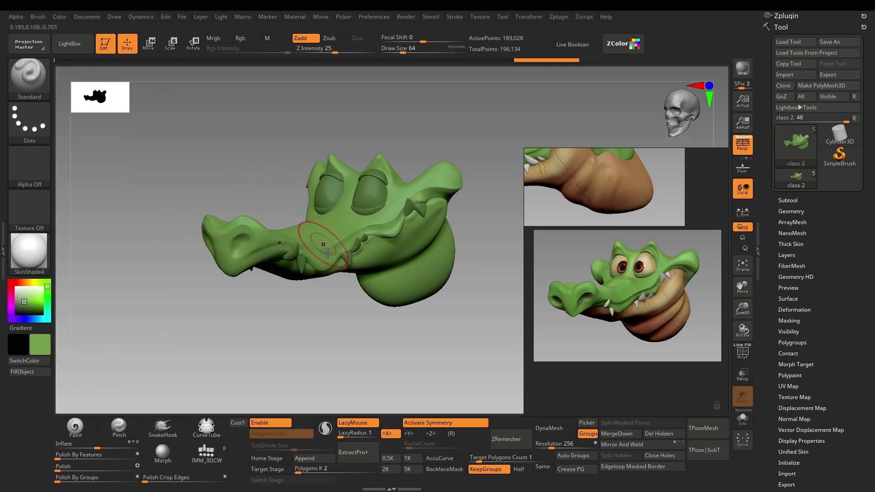
left_click(26, 372)
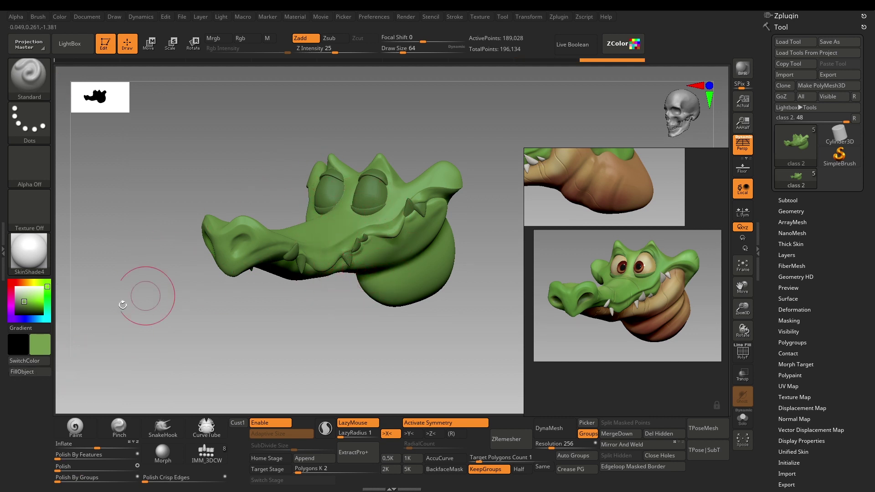
- Choose a light grey, reduce the draw size to about 12, and fill the Teeth subtool with the grey
left_click_drag(27, 300, 16, 288)
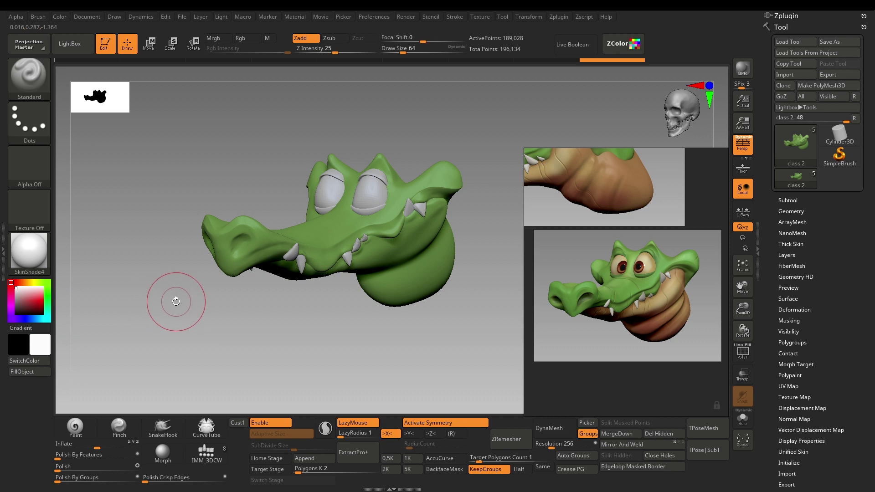
key("space")
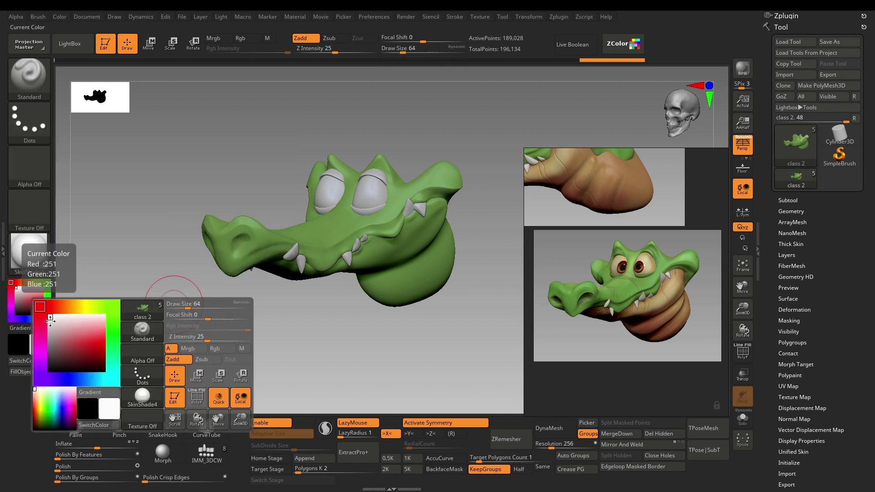
left_click_drag(51, 320, 50, 322)
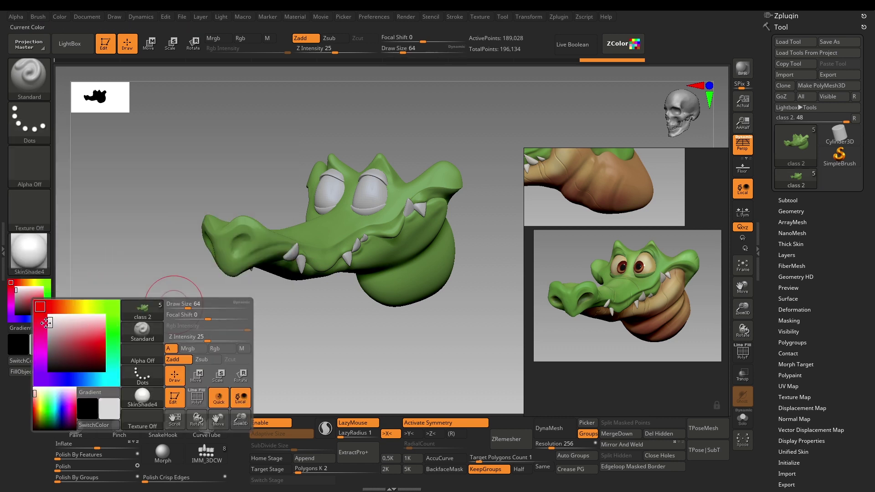
key("s")
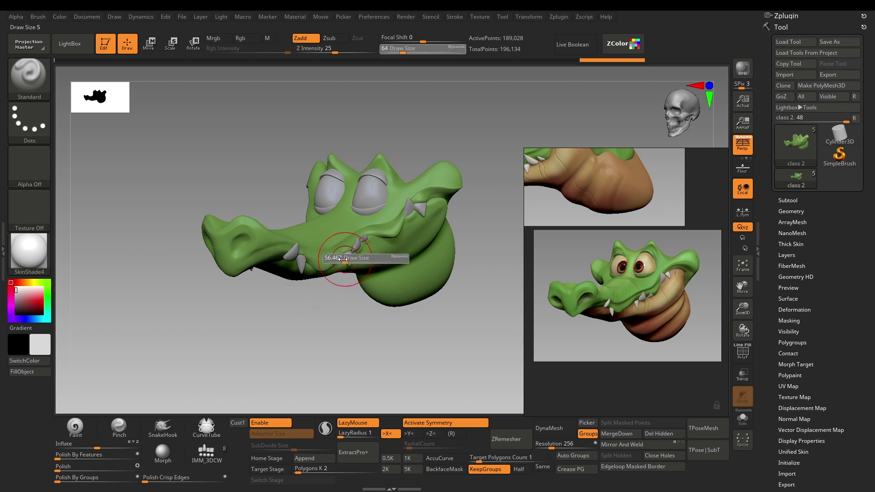
left_click(347, 256, "alt")
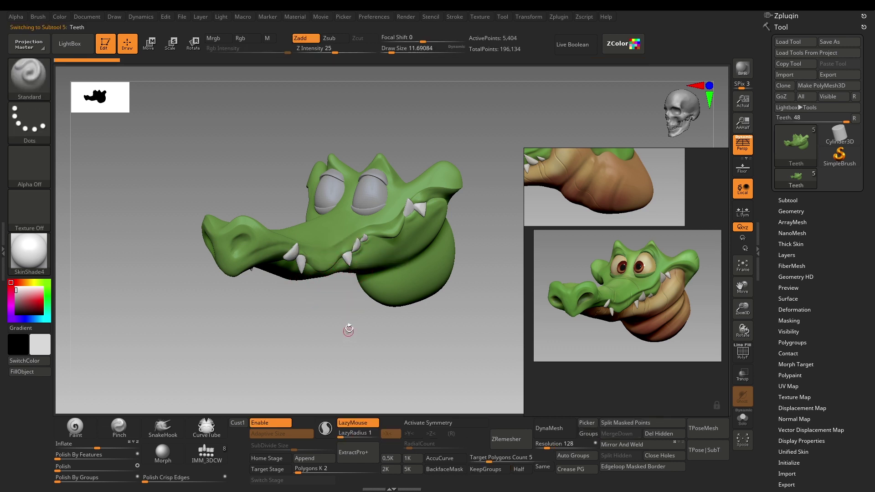
left_click_drag(173, 342, 95, 368)
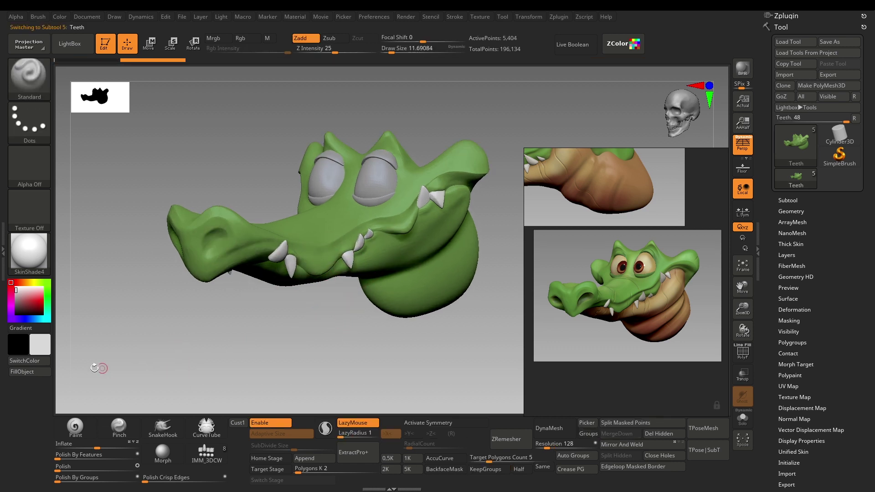
left_click(45, 373)
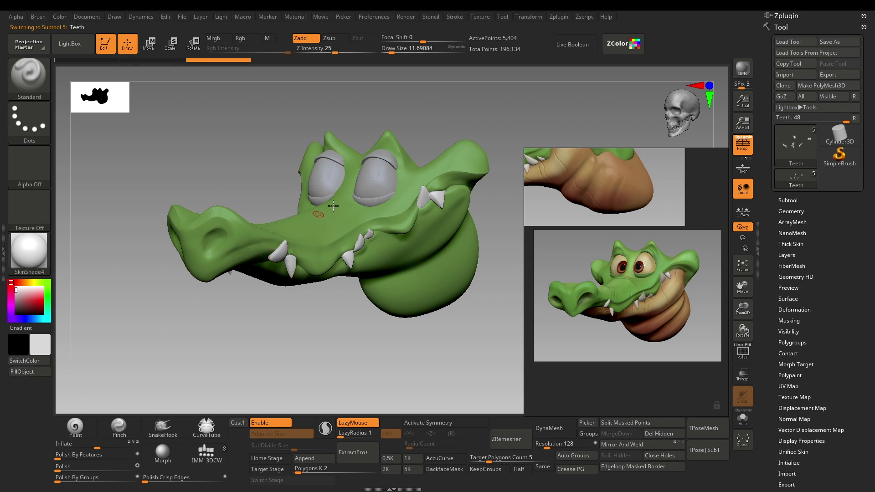
- Select the eyeballs, sample the beige of the reference crocodile's eye with ZColor, and fill them with it
left_click(382, 181, "alt")
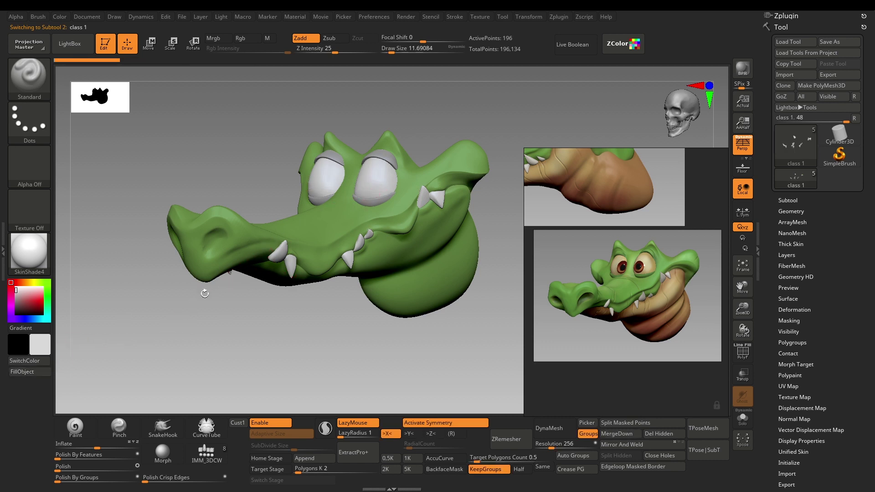
scroll(654, 281, "up", 1)
middle_click_drag(654, 282, 634, 264)
scroll(615, 246, "up", 4)
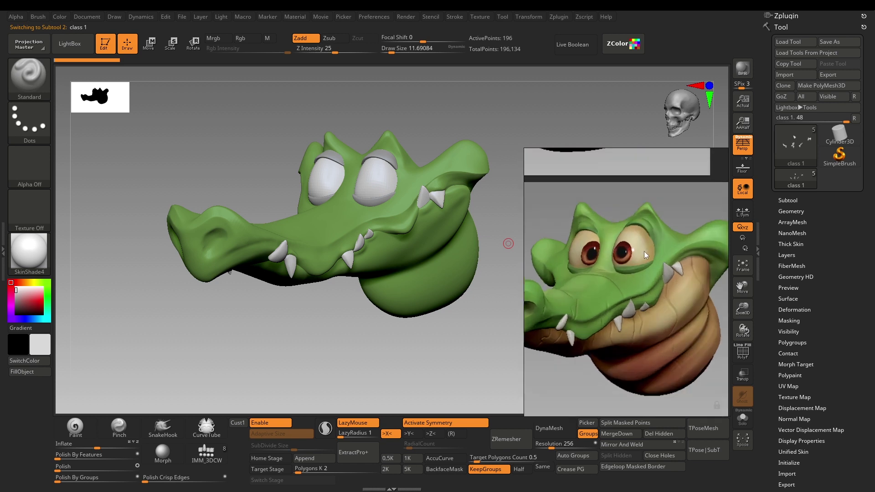
left_click(638, 45)
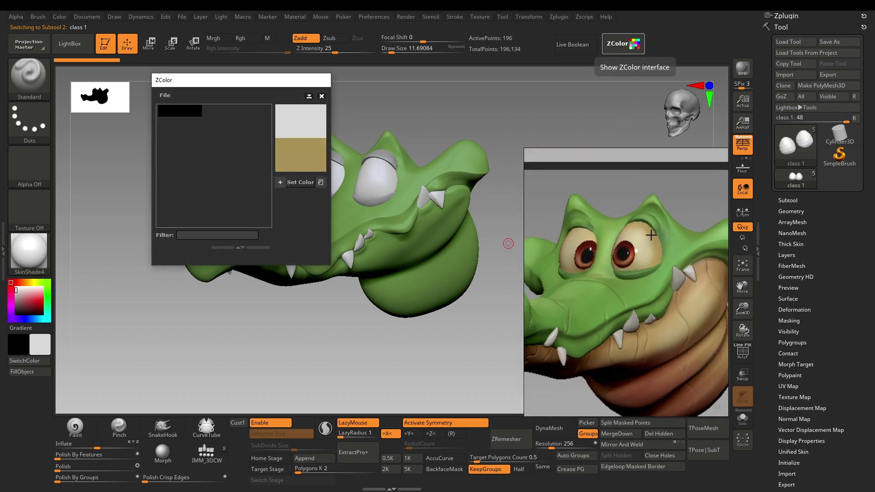
left_click(300, 183)
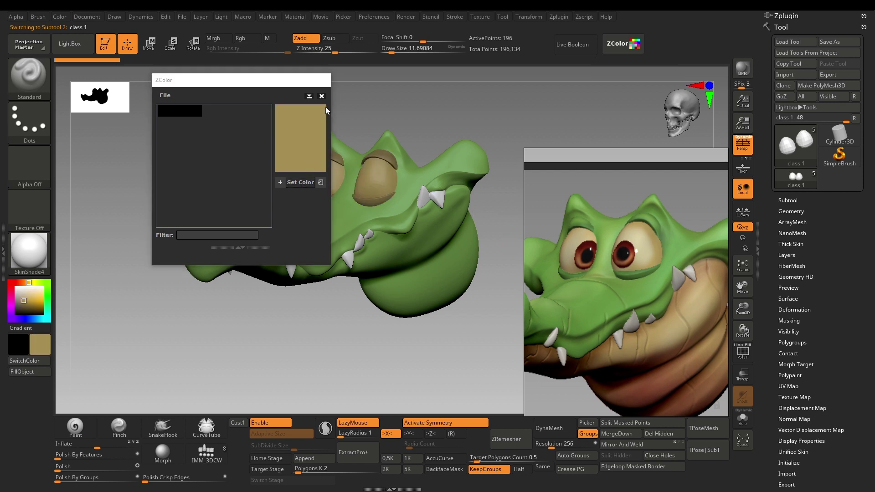
left_click(322, 96)
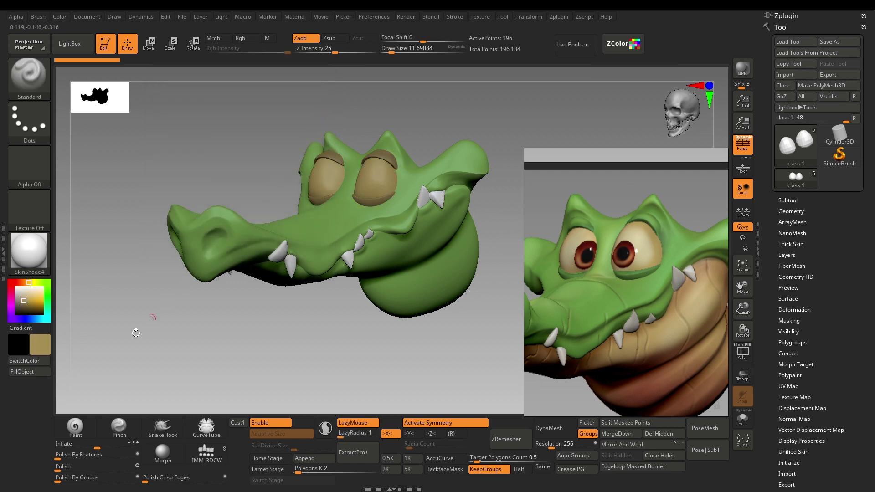
left_click(40, 374)
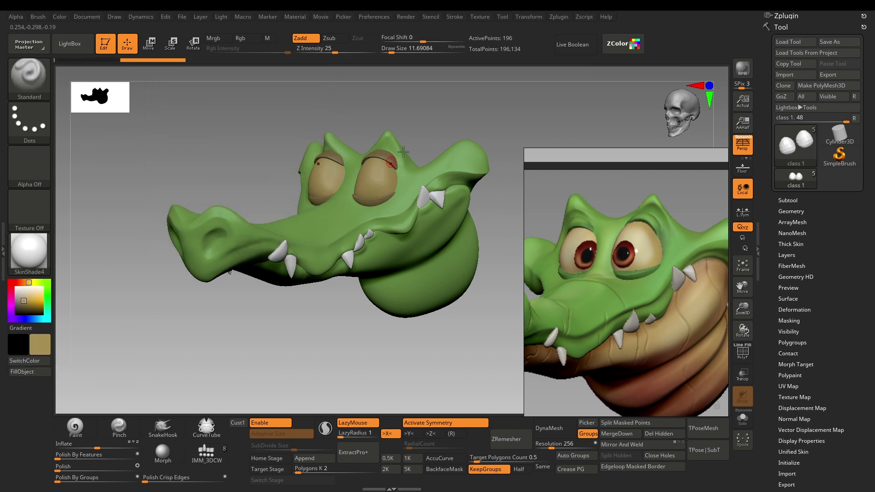
- Fill the Eyelids subtool with the green sampled from the head and raise the draw size to about 41
left_click(389, 156, "alt")
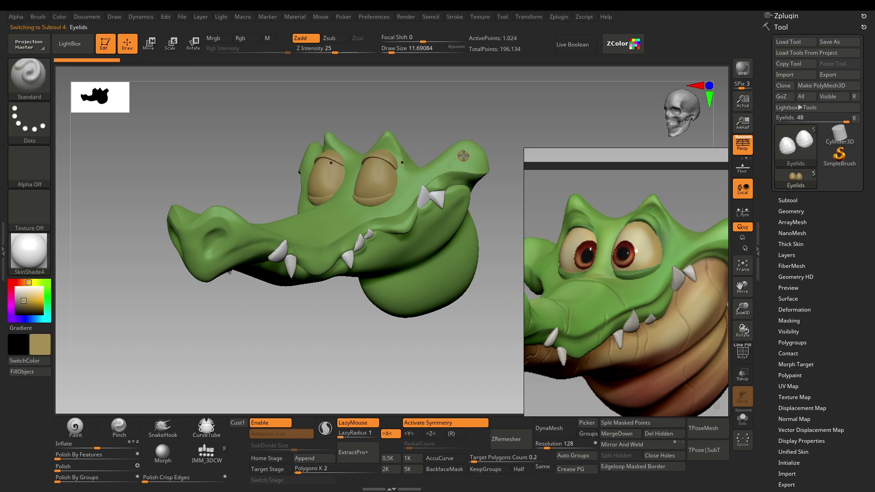
key("c")
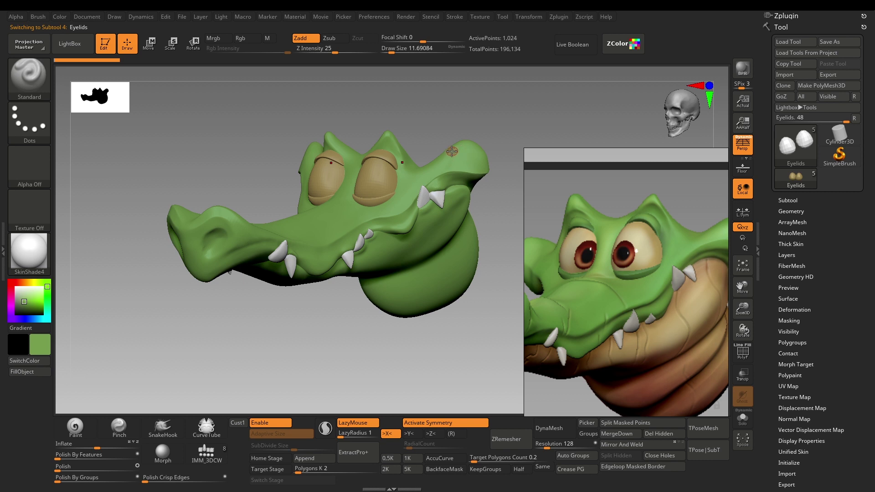
left_click(34, 372)
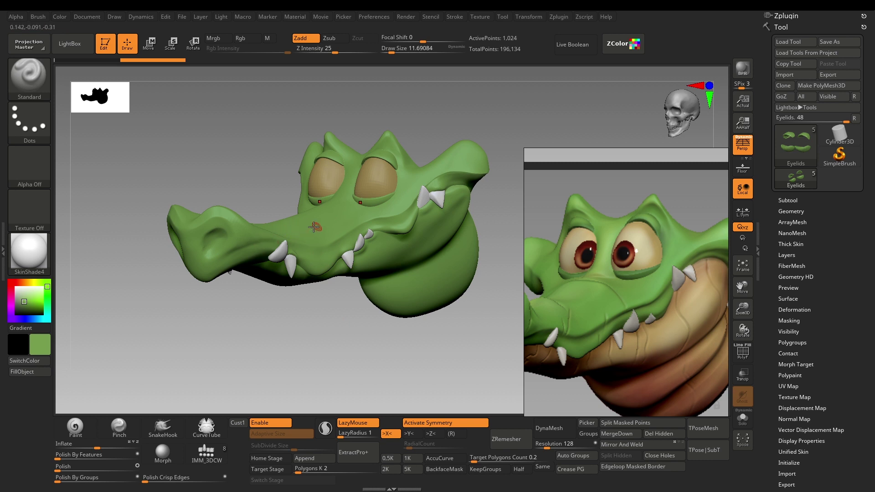
key("s")
left_click_drag(315, 229, 323, 228)
- Compare the base-coloured head with the whole reference crocodile from several angles
left_click(623, 45)
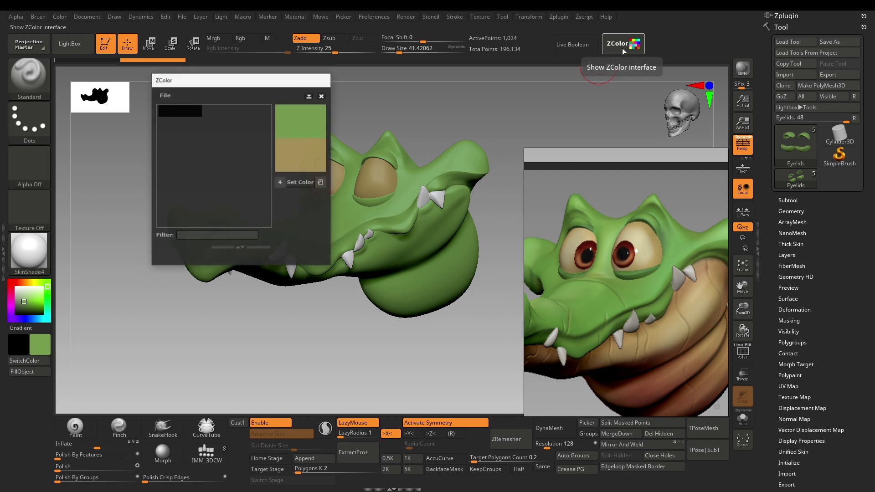
left_click(321, 96)
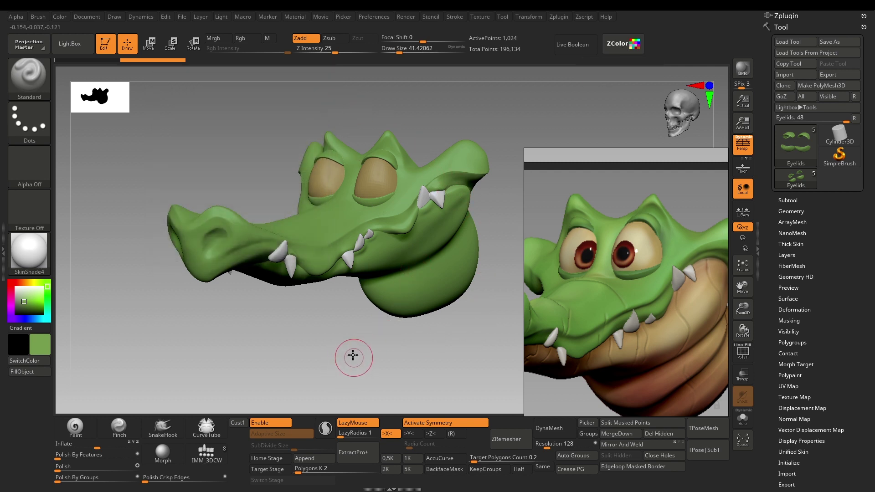
mouse_move(351, 356)
left_mouse_down()
mouse_move(346, 335)
mouse_move(347, 346)
left_mouse_up()
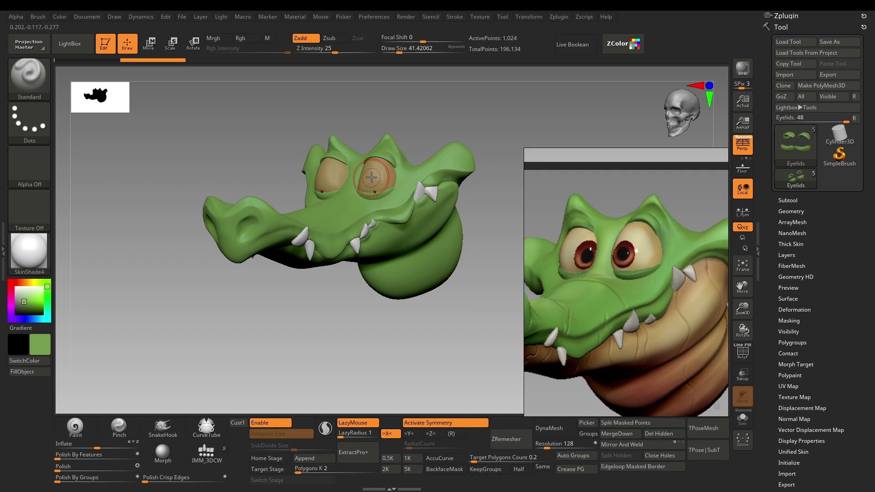
scroll(633, 340, "down", 4)
middle_click_drag(633, 339, 618, 276)
scroll(617, 276, "up", 2)
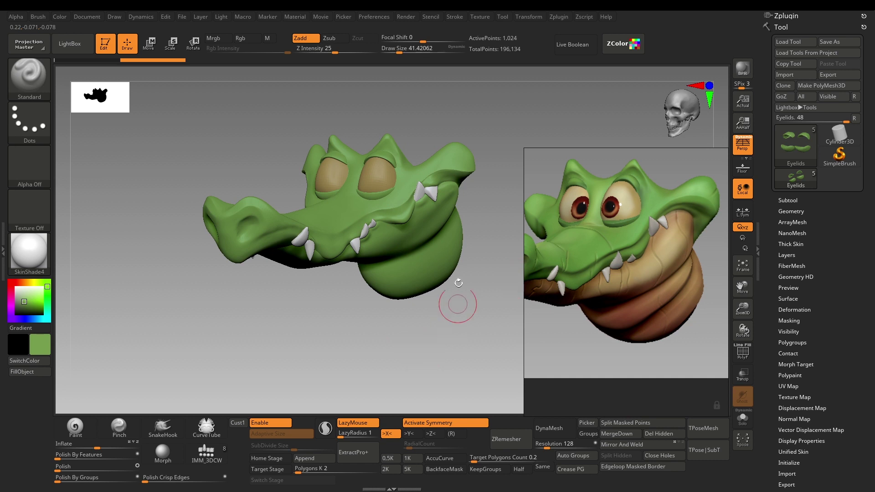
left_click_drag(455, 303, 497, 297)
mouse_move(486, 363)
left_mouse_down()
mouse_move(446, 363)
mouse_move(461, 332)
left_mouse_up()
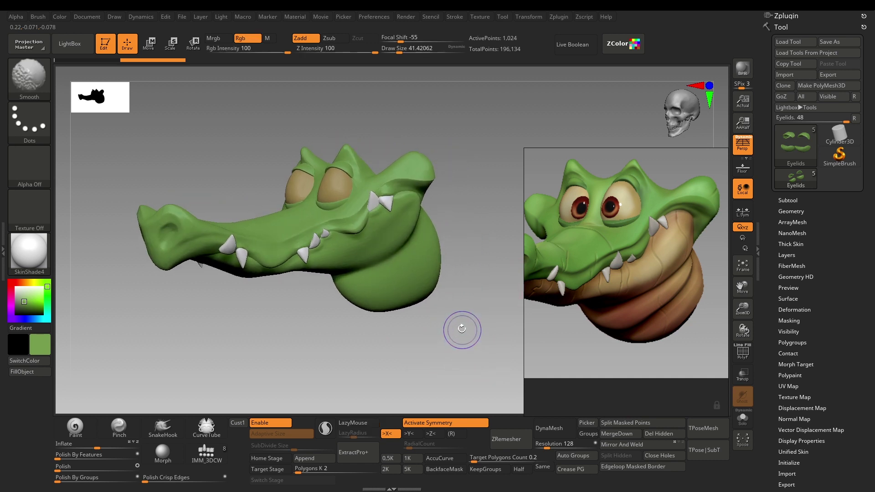
- Choose the DamStandard brush, select the crocodile's head subtool and display its polygroups
key("b")
key("d")
key("s")
left_click(405, 284, "alt")
key("shift+f")
key("shift+f")
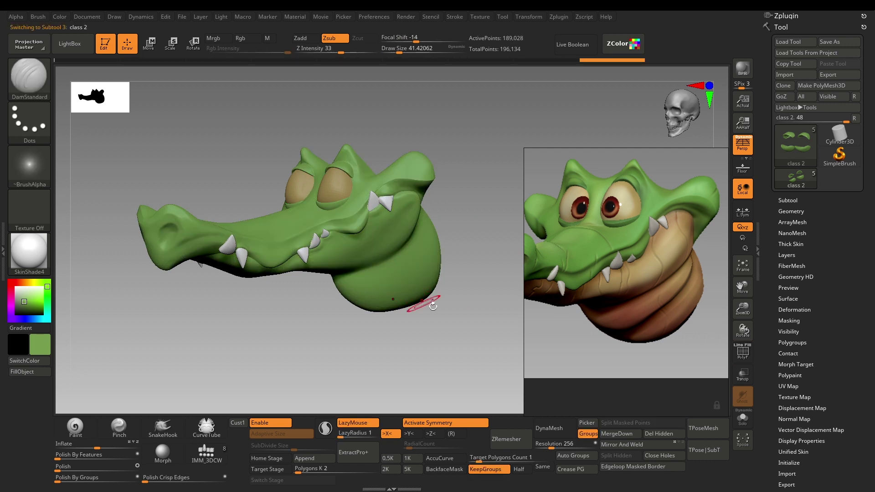
left_click_drag(475, 277, 455, 298, "alt")
left_click_drag(430, 232, 434, 294)
key("shift+f")
- Mask the head's upper green polygroup, leaving only the lower jaw and throat polygroup unmasked
key("w")
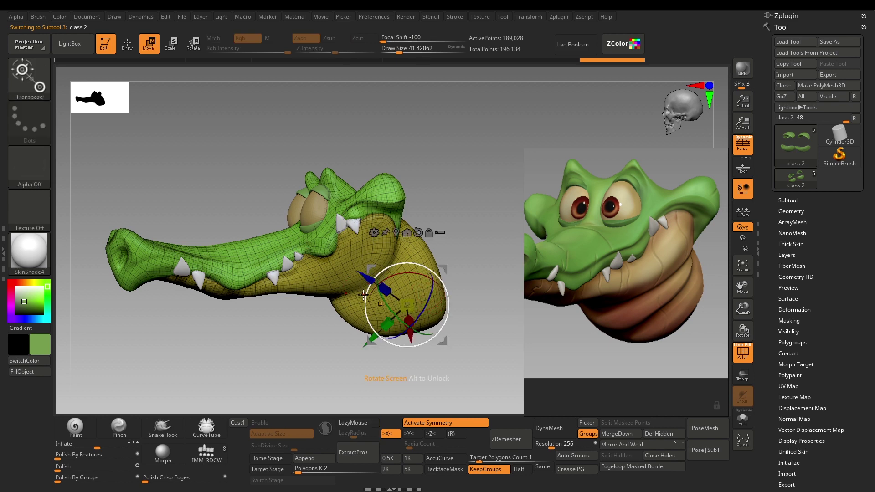
left_click(319, 283, "ctrl")
left_click_drag(493, 237, 437, 215)
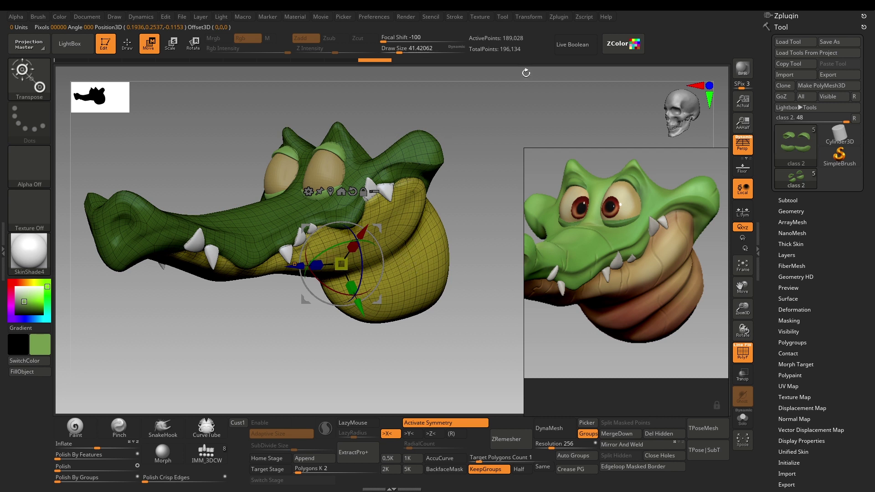
- Set the stored beige from ZColor as the current colour, fill the unmasked lower jaw and throat, and clear the mask
left_click(618, 52)
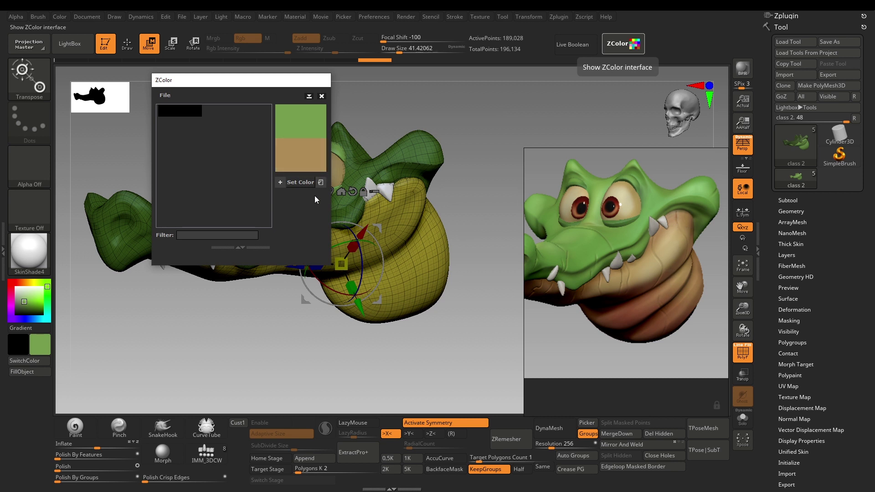
left_click(308, 182)
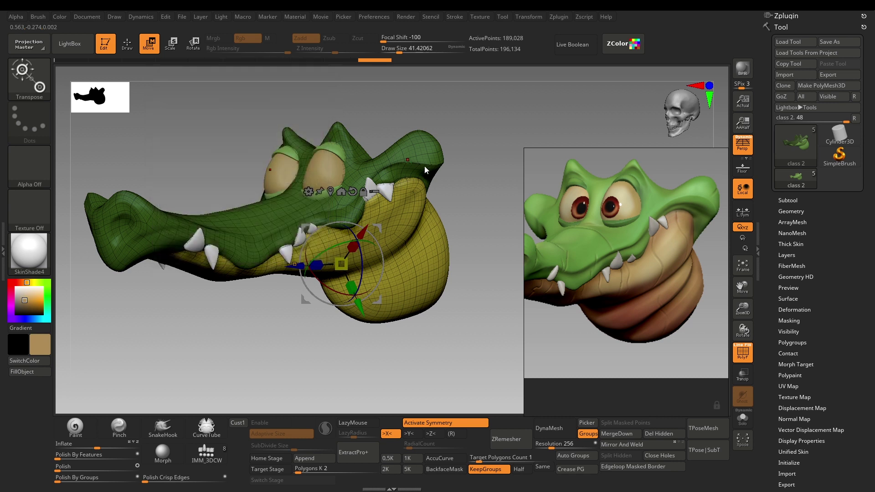
key("shift+f")
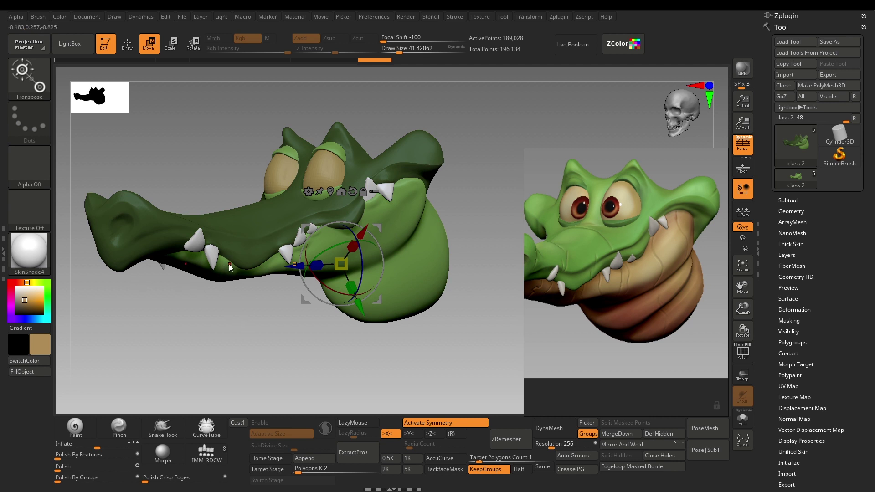
key("shift+f")
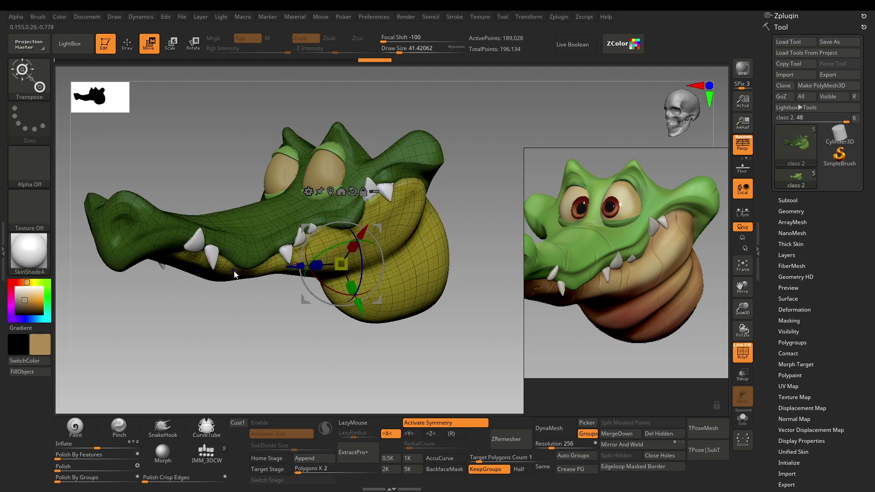
key("shift+f")
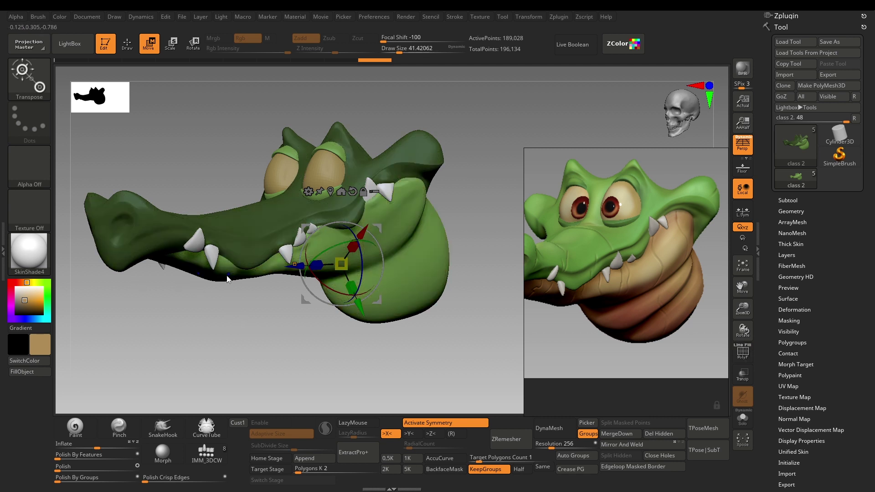
left_click(39, 372)
left_click_drag(164, 355, 273, 307)
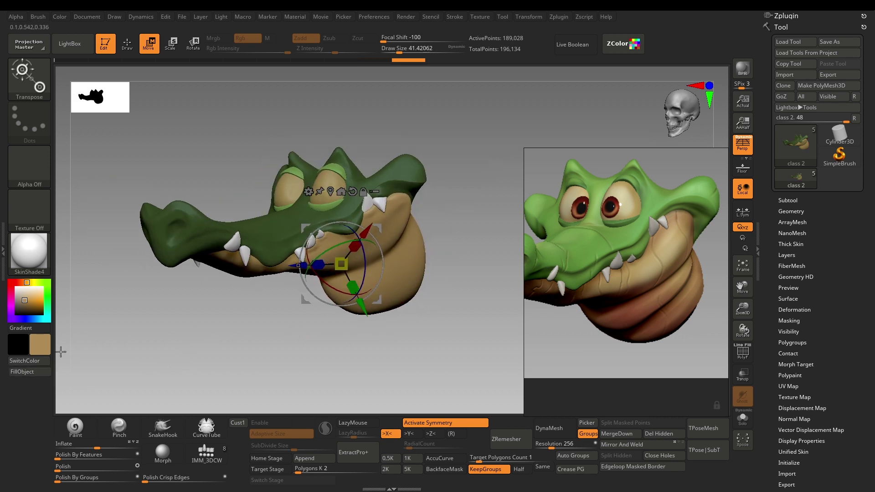
left_click_drag(218, 317, 293, 360, "ctrl")
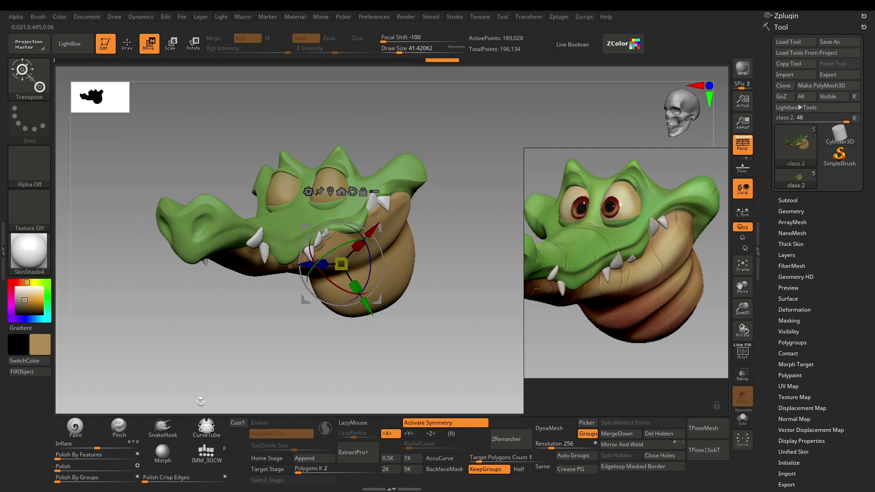
key("b")
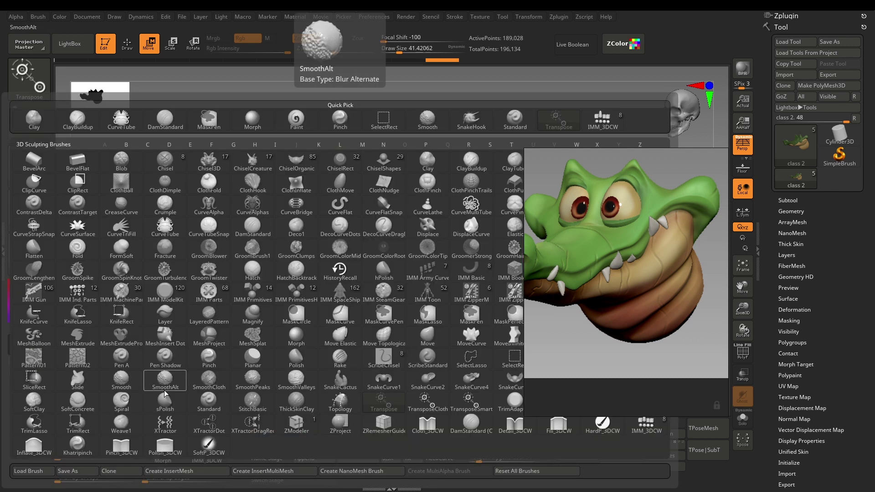
key("p")
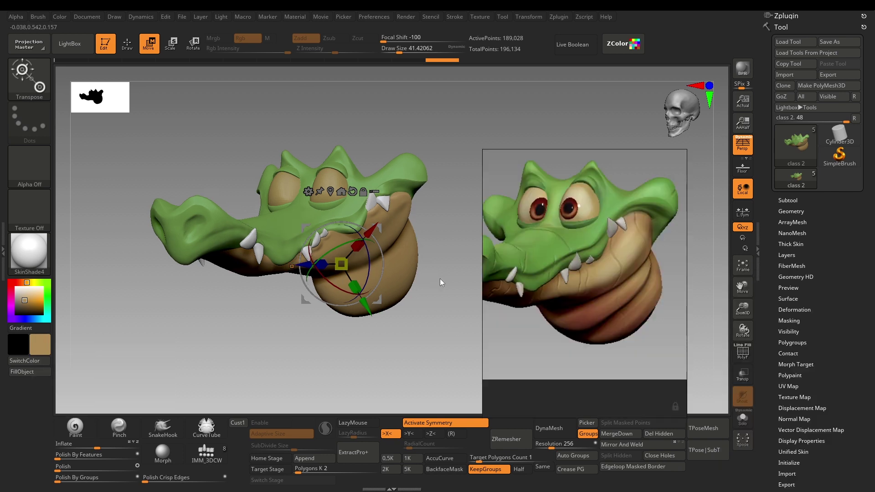
left_click_drag(437, 266, 441, 283, "alt")
left_click_drag(458, 222, 452, 237, "alt")
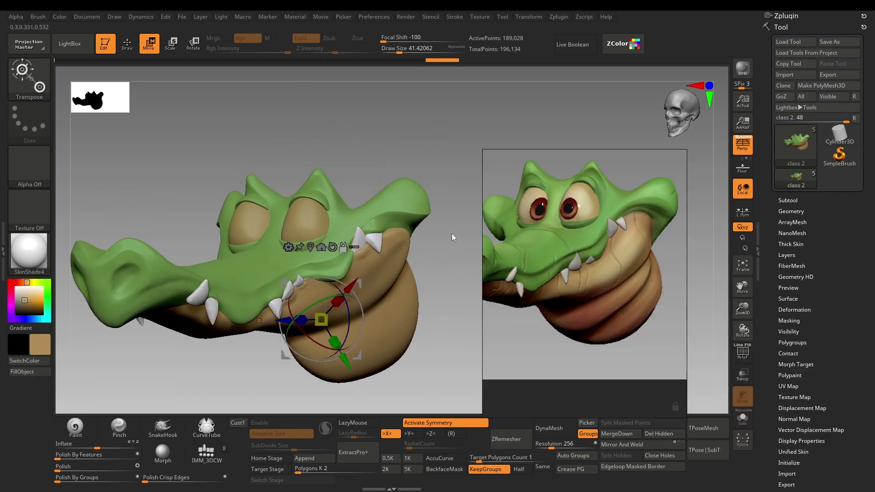
- Select the eyeballs and duplicate them within their subtool, pulling the copies forward out of the sockets while the originals stay masked
key("q")
left_click_drag(384, 157, 365, 149)
key("shift+f")
key("shift+f")
left_click(299, 220, "alt")
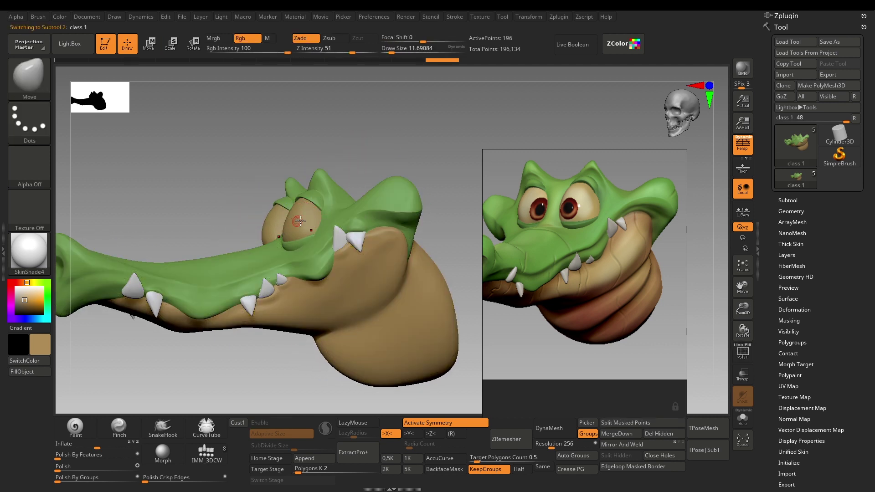
left_click_drag(385, 145, 409, 128)
key("w")
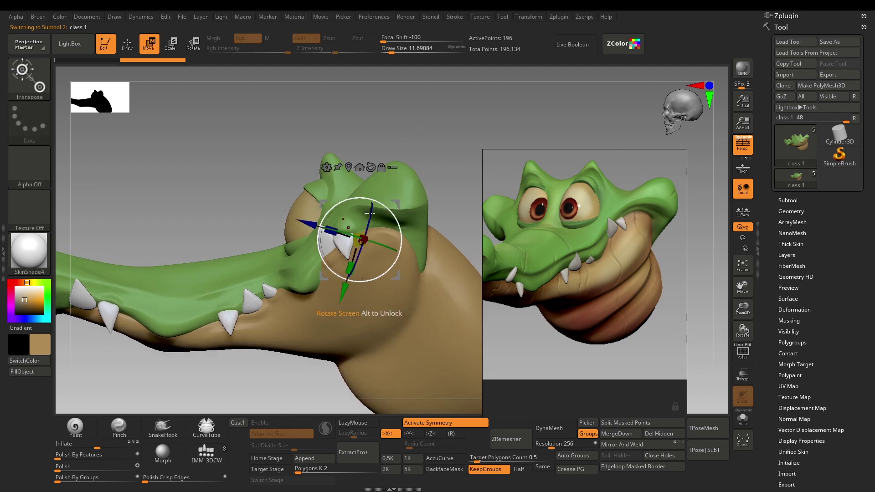
left_click_drag(307, 225, 248, 208, "ctrl")
key("ctrl")
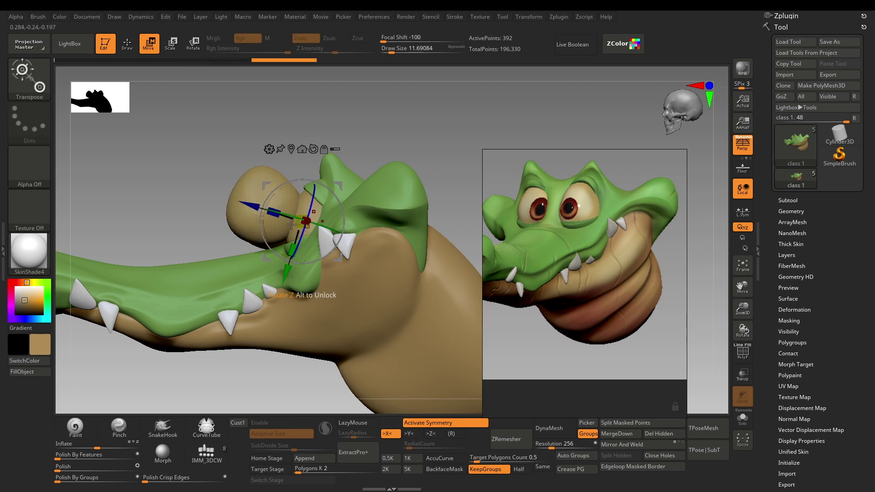
- Display the eyeballs' polygroups, place the gizmo on the front of a duplicated eyeball and reset the gizmo's orientation
key("shift+f")
left_click_drag(183, 221, 278, 222)
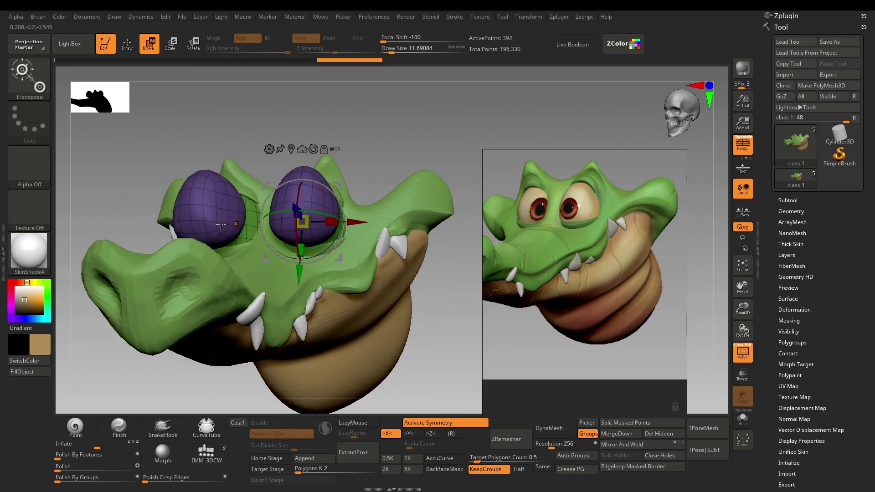
left_click_drag(492, 142, 470, 133)
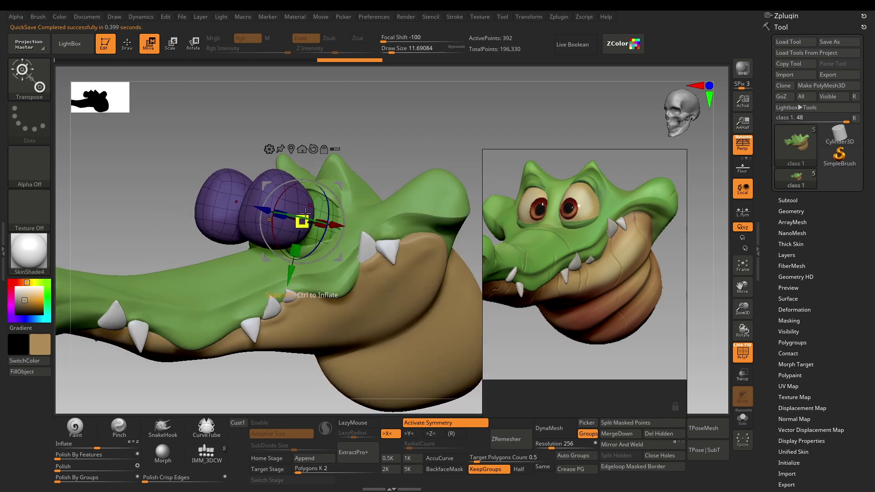
left_click(220, 193)
left_click_drag(402, 143, 395, 159)
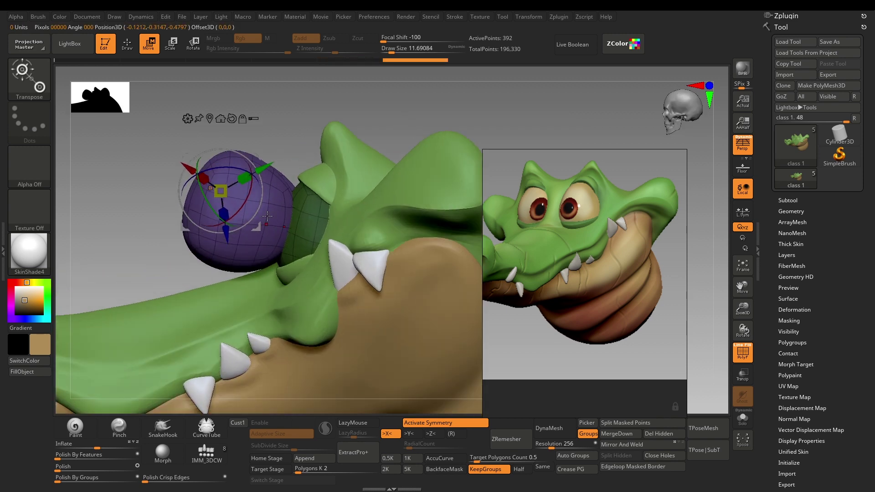
left_click(232, 118, "alt")
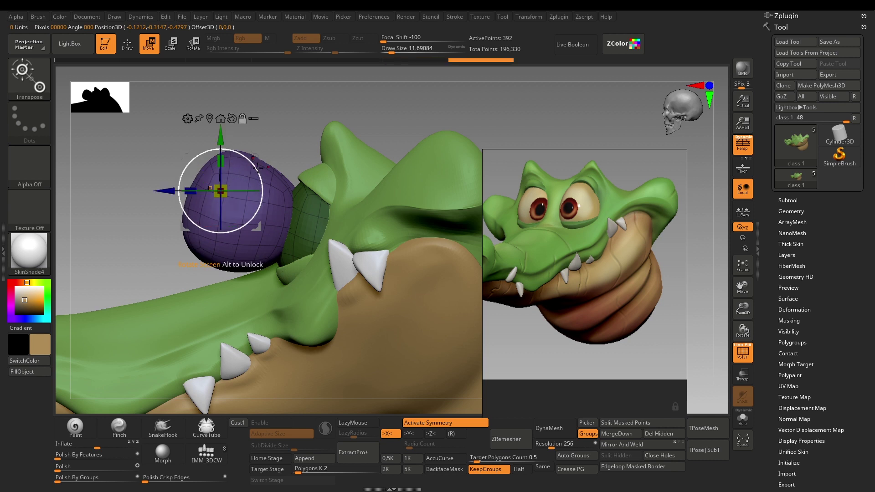
- Tilt the duplicated eyeballs to follow the slope of the face and move them back towards the eye sockets
left_click_drag(258, 173, 257, 188, "alt")
left_click_drag(175, 176, 195, 184)
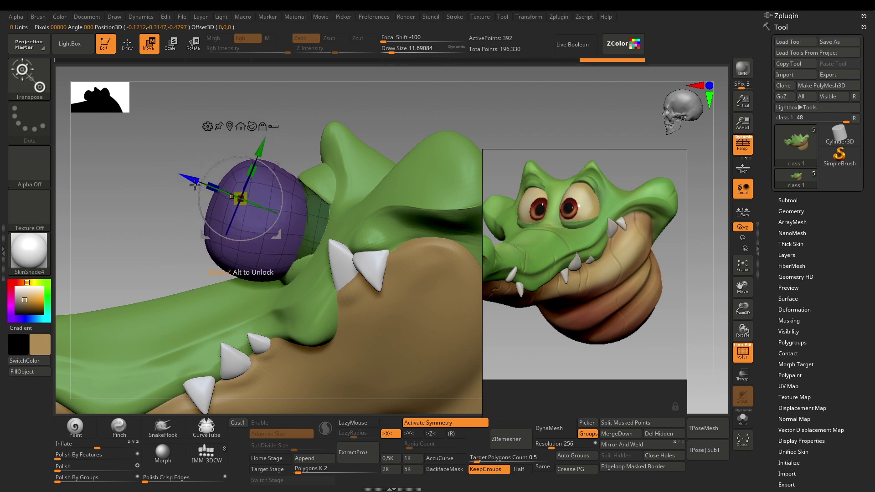
left_click_drag(244, 198, 226, 206)
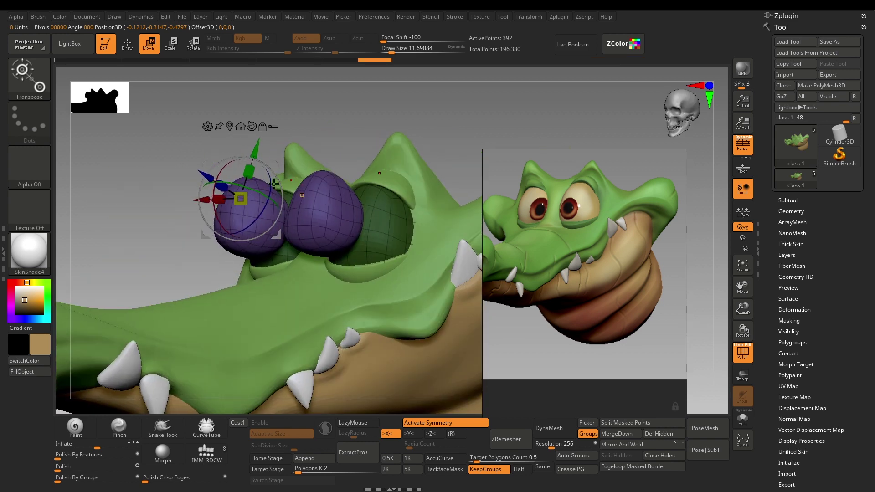
left_click_drag(202, 173, 230, 192)
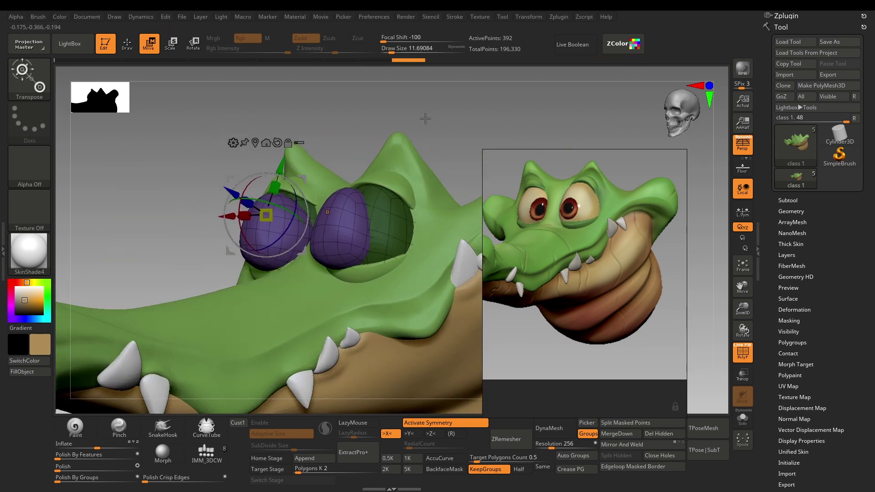
- Set the Move brush to a draw size of about 101, and shrink and shift the duplicated eyeballs outward in their sockets
key("q")
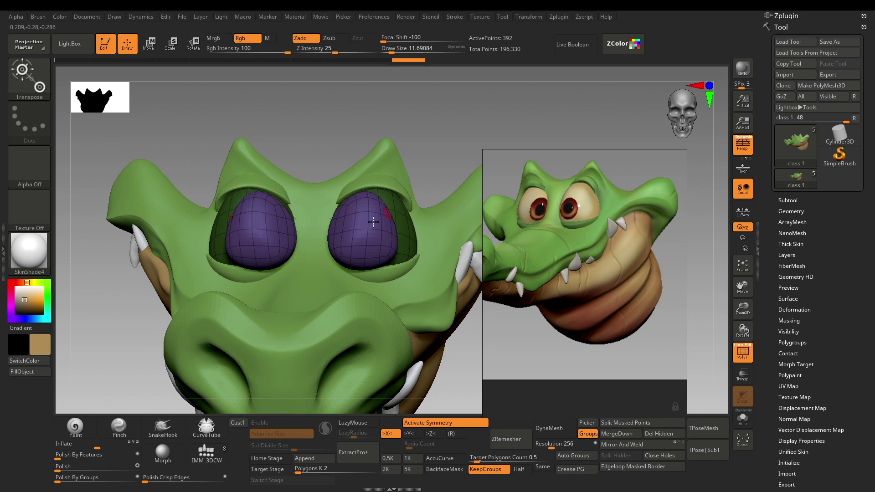
key("b")
key("m")
key("v")
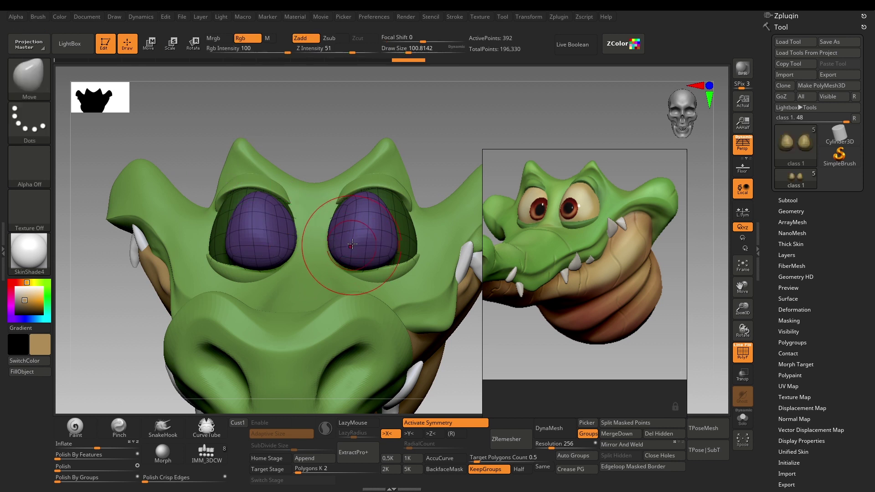
key("w")
left_click_drag(274, 214, 275, 201)
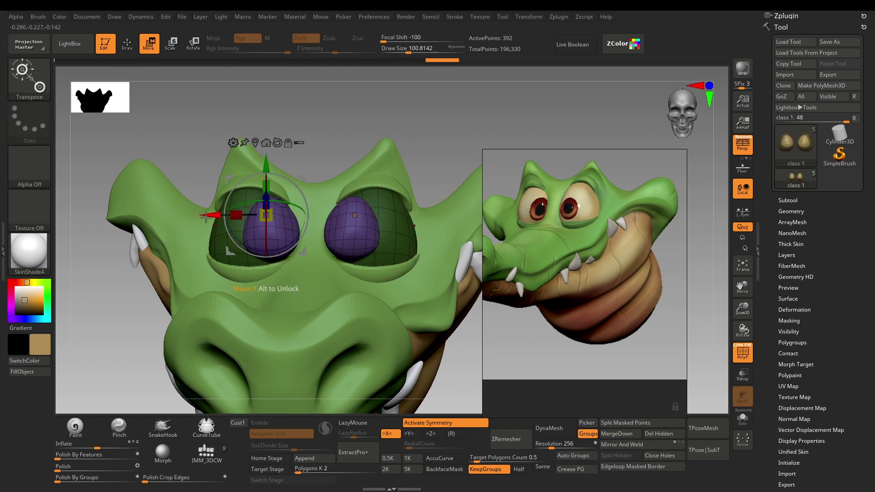
left_click_drag(206, 217, 188, 218)
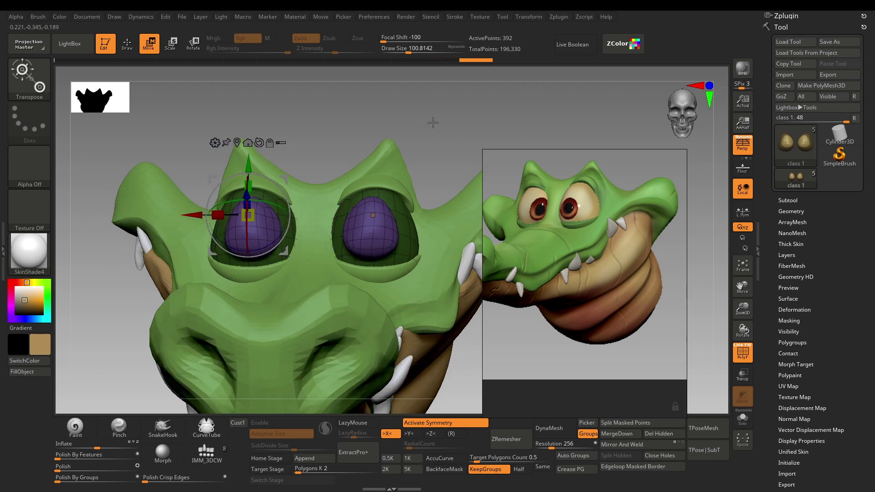
- Hide the polygroup display, choose a light warm grey and fill the duplicated eyeballs with it
mouse_move(433, 123)
left_mouse_down()
mouse_move(471, 113)
mouse_move(371, 208)
left_mouse_up()
key("shift+f")
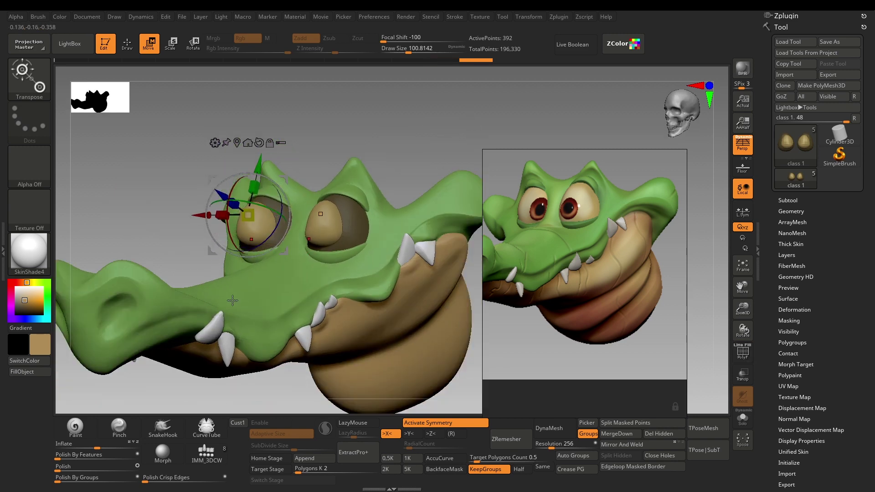
left_click_drag(22, 297, 17, 292)
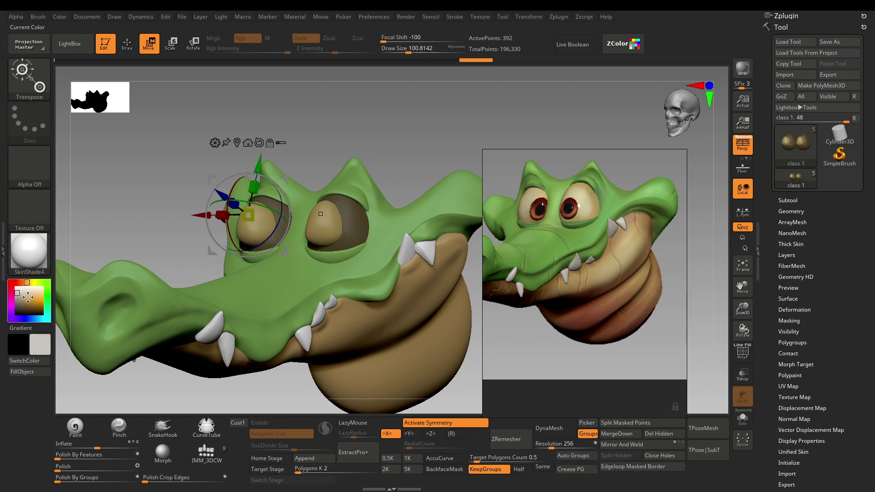
left_click(29, 373)
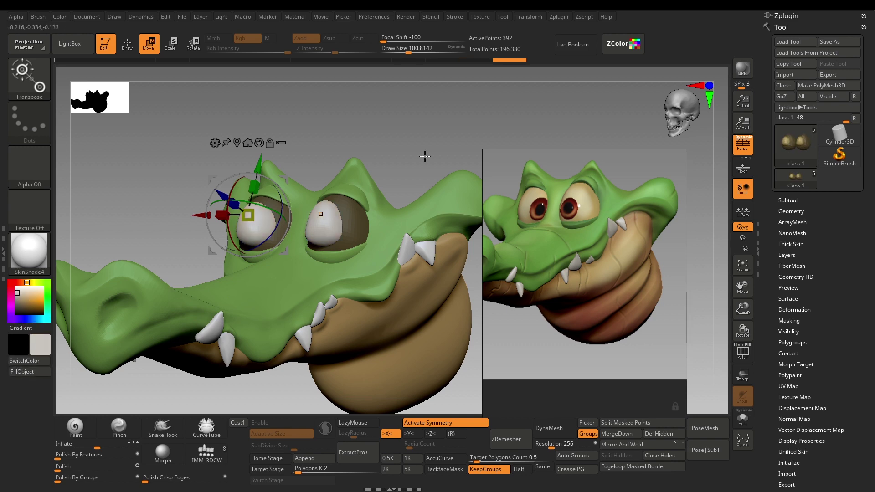
- Compare the size and placement of the light inner eyes with the eyes of the reference crocodile from several angles
right_click_drag(424, 157, 436, 163, "ctrl")
mouse_move(452, 147)
left_mouse_down()
mouse_move(468, 137)
mouse_move(432, 148)
mouse_move(461, 164)
mouse_move(440, 164)
mouse_move(460, 147)
left_mouse_up()
key("shift+f")
key("shift+f")
scroll(602, 273, "down", 3)
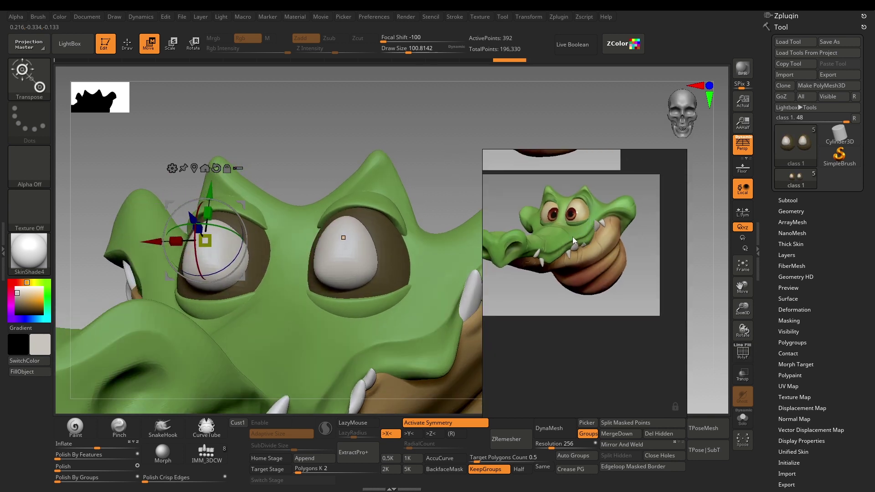
scroll(573, 241, "down", 1)
scroll(599, 224, "up", 3)
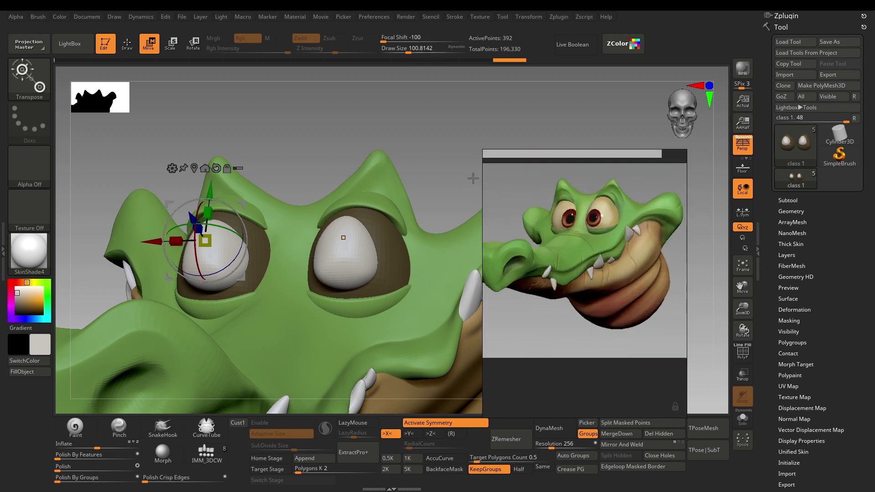
left_click_drag(454, 158, 506, 218)
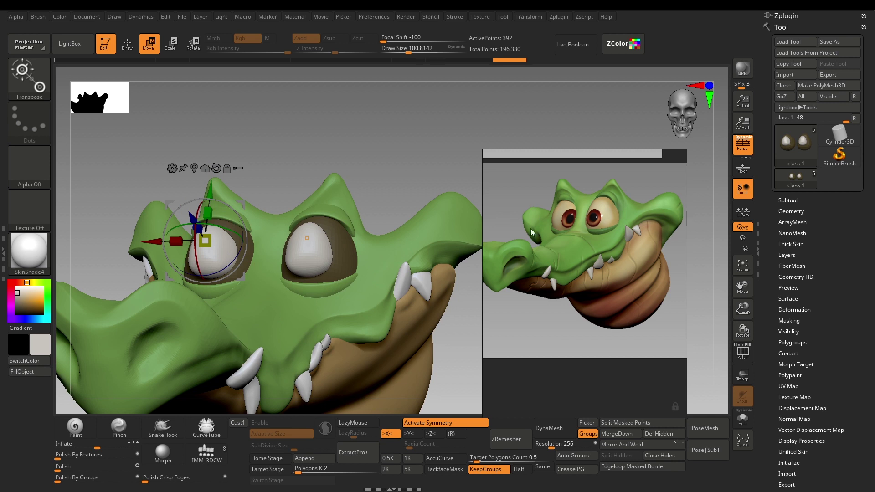
scroll(585, 239, "down", 2)
middle_click_drag(586, 209, 587, 277)
middle_click_drag(571, 309, 576, 266)
scroll(590, 256, "up", 3)
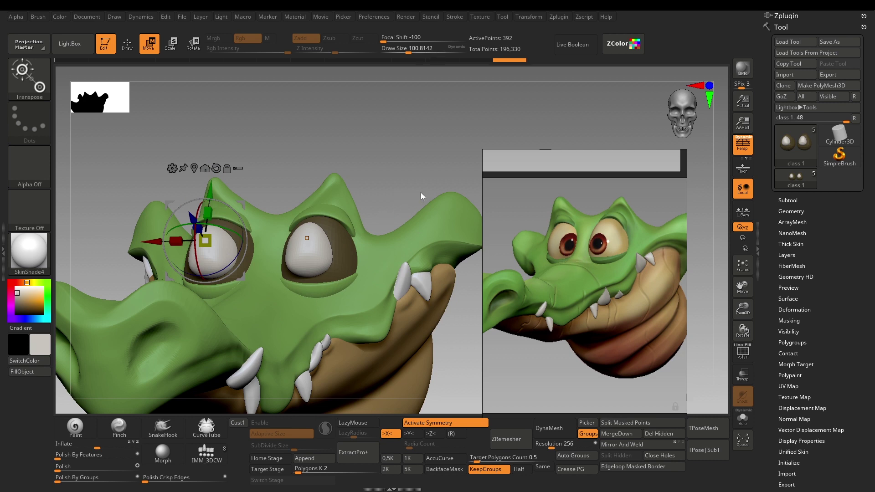
left_click_drag(402, 184, 343, 223, "alt")
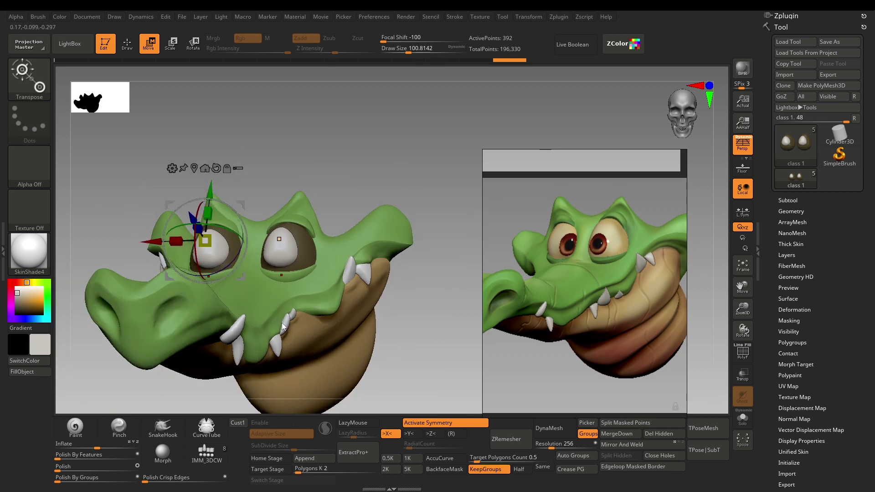
- Reshape the light inner eyes from the front with the Move brush at a draw size of about 83, widening their lower edges
left_click_drag(397, 285, 406, 354, "alt")
left_click_drag(398, 169, 365, 191)
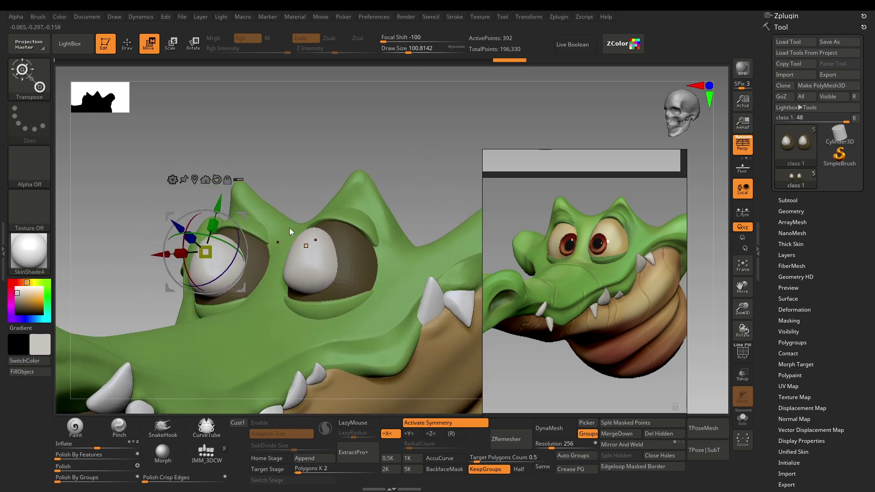
left_click(297, 246)
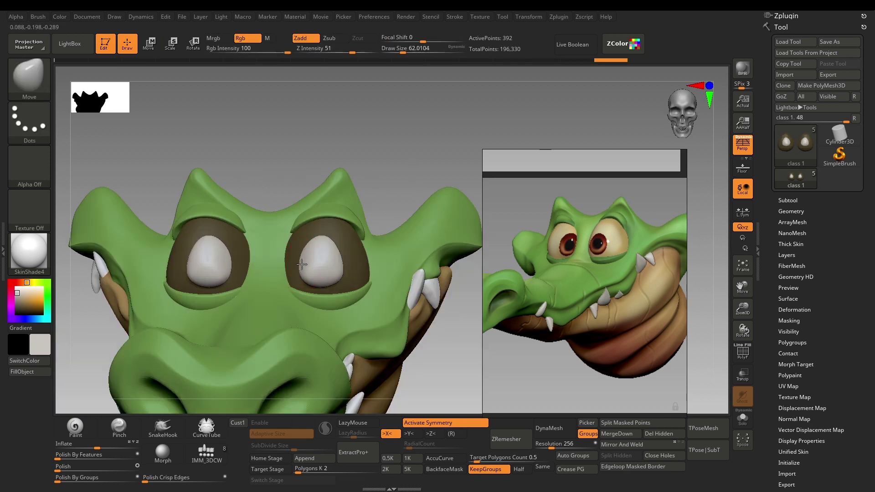
mouse_move(302, 265)
left_mouse_down()
mouse_move(334, 283)
mouse_move(335, 275)
left_mouse_up()
key("]")
key("s")
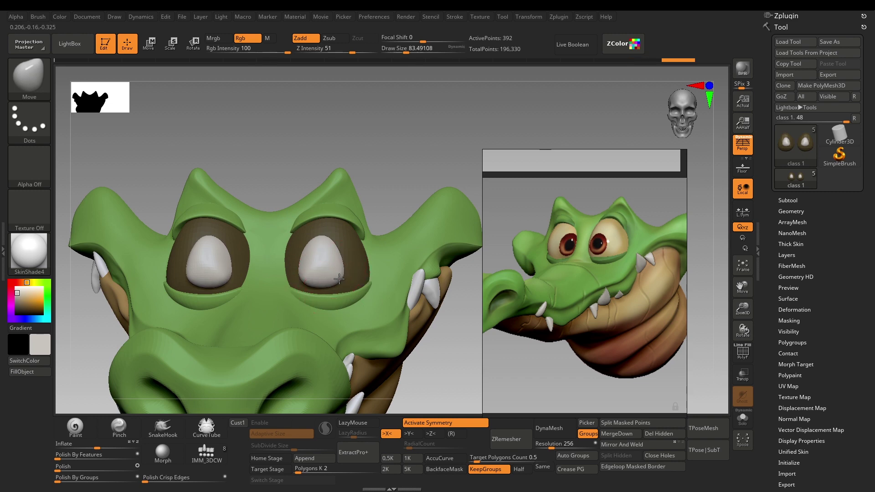
- Adjust the light inner eyes from the side with the Move brush at a draw size of about 80, fitting them to the eyeballs
mouse_move(406, 207)
left_mouse_down()
mouse_move(383, 180)
mouse_move(344, 238)
left_mouse_up()
key("s")
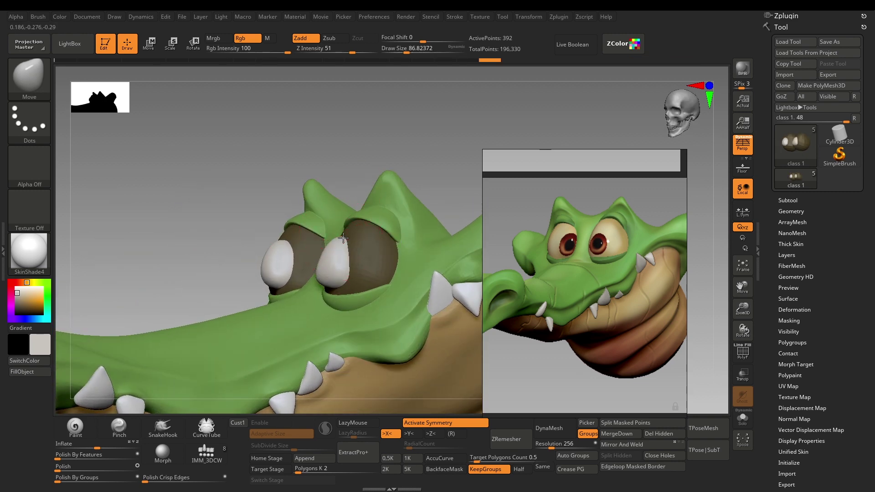
mouse_move(215, 230)
left_mouse_down()
mouse_move(196, 235)
mouse_move(322, 301)
left_mouse_up()
key("[")
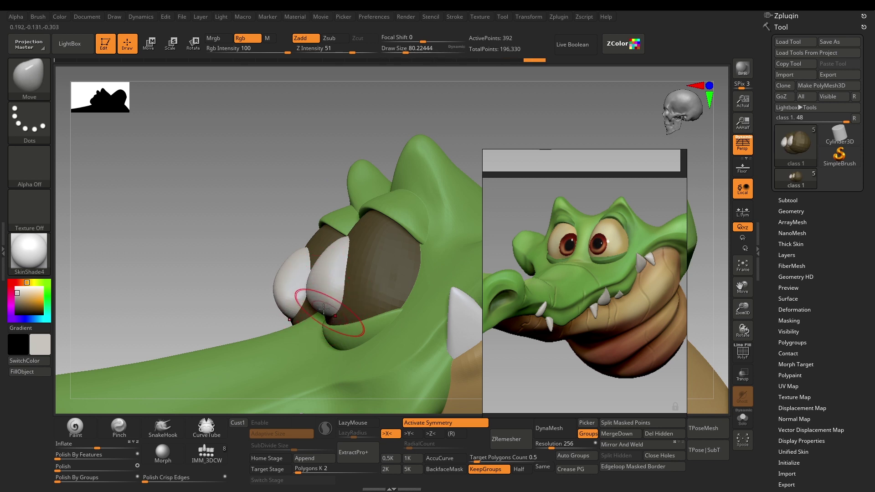
left_click_drag(310, 299, 320, 255)
left_click_drag(203, 284, 301, 284)
left_click_drag(401, 173, 427, 162, "alt")
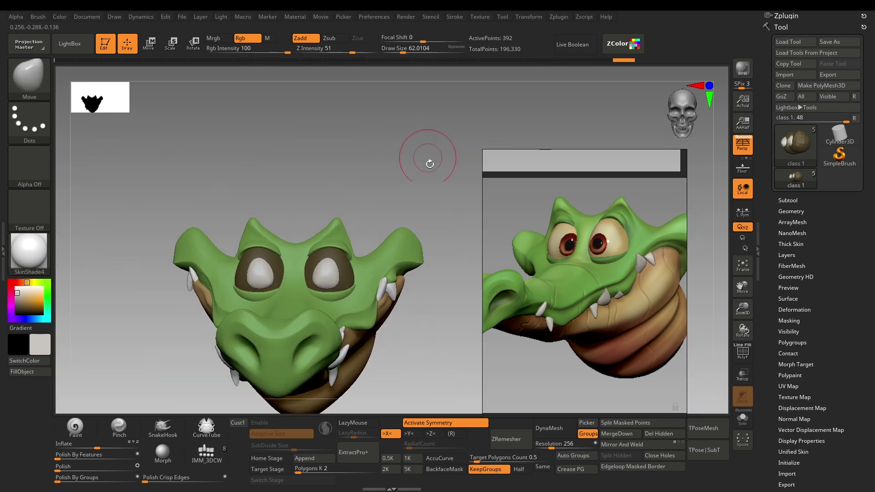
- Retrieve the stored dark red from the ZColor interface and fill the inner eyes with it
left_click_drag(439, 195, 453, 213)
mouse_move(450, 349)
left_mouse_down("alt")
mouse_move(437, 336)
mouse_move(474, 357)
left_mouse_up("alt")
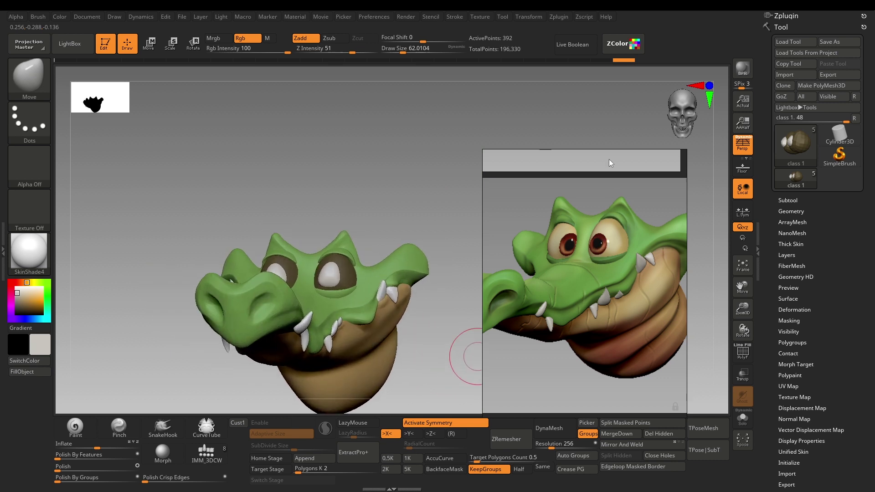
left_click(623, 44)
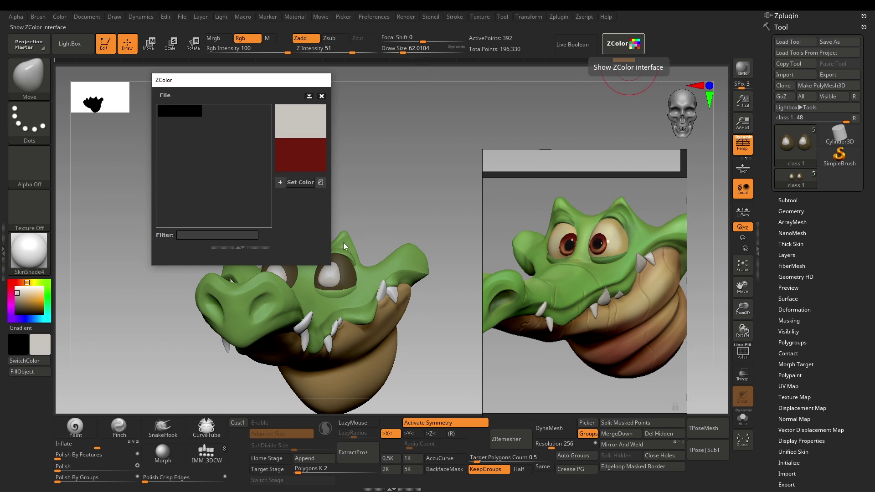
left_click(301, 182)
left_click(321, 96)
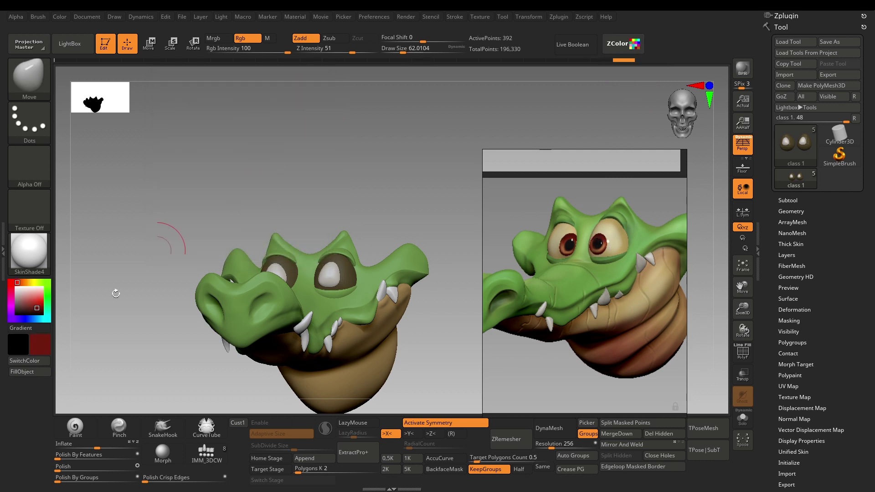
left_click(35, 376)
- Choose the ToyPlastic material as the current material
left_click_drag(332, 211, 412, 201)
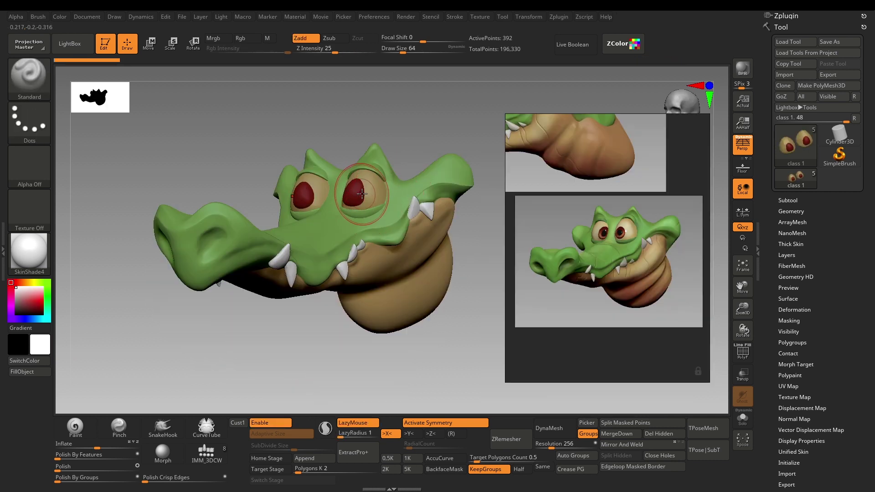
left_click_drag(281, 347, 289, 351)
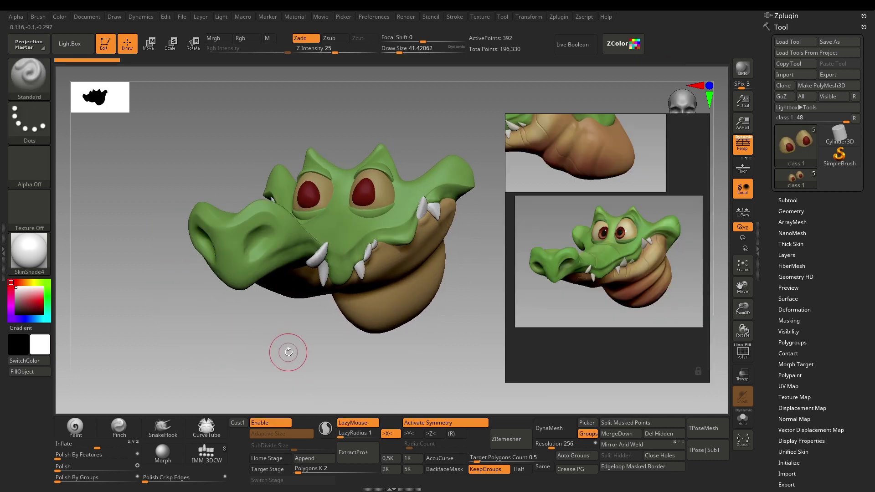
left_click_drag(169, 358, 178, 336)
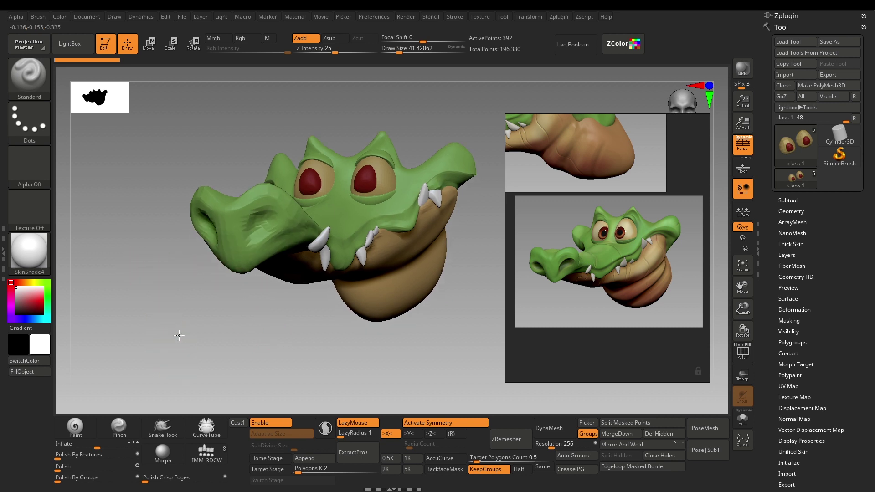
left_click(34, 250)
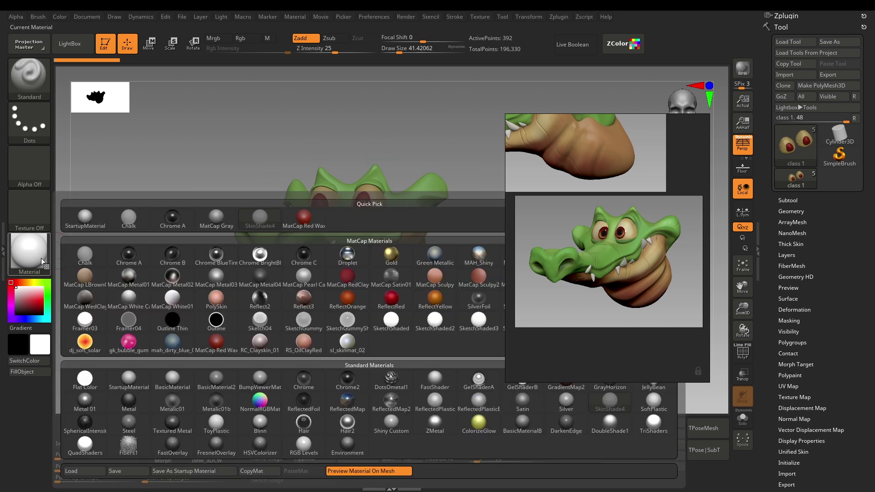
left_click(217, 424)
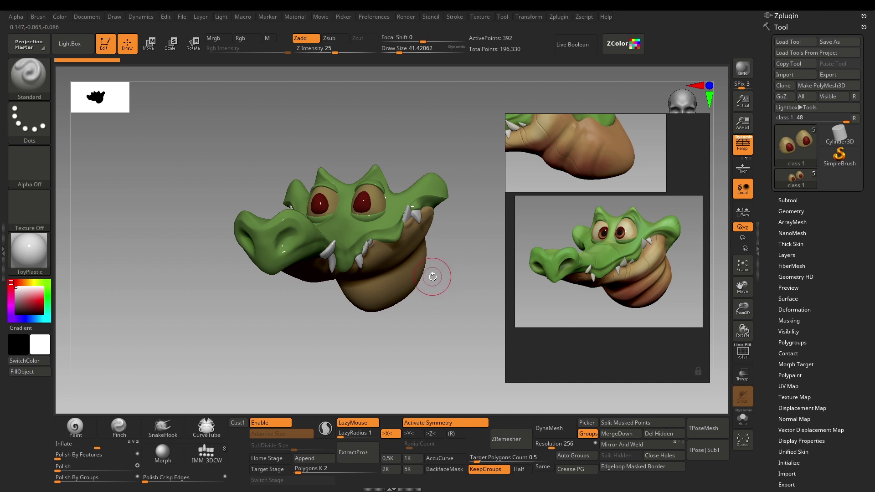
- Enable only the material channel and fill the red inner eyes with ToyPlastic
left_click_drag(445, 258, 382, 228)
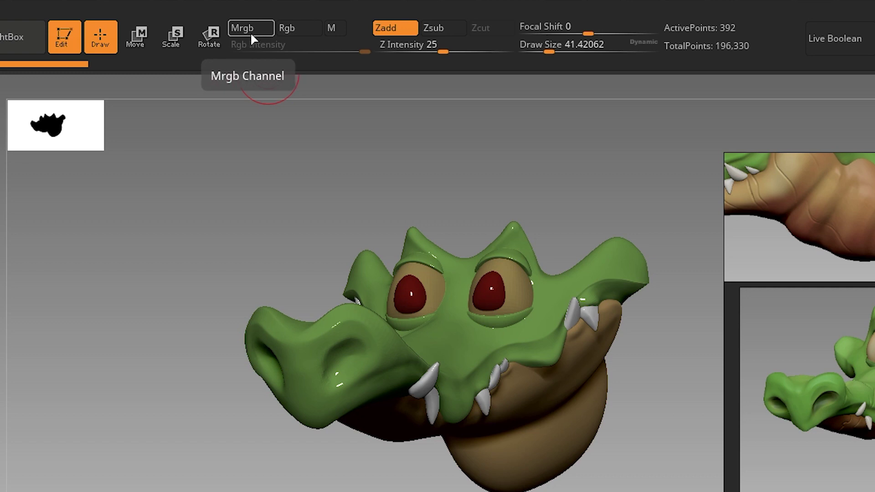
left_click(332, 29)
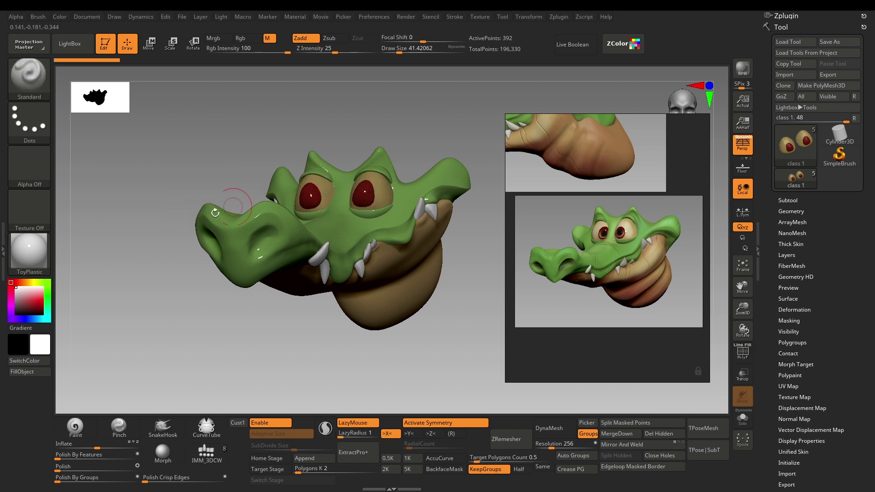
right_click_drag(140, 257, 109, 288, "ctrl")
left_click(35, 373)
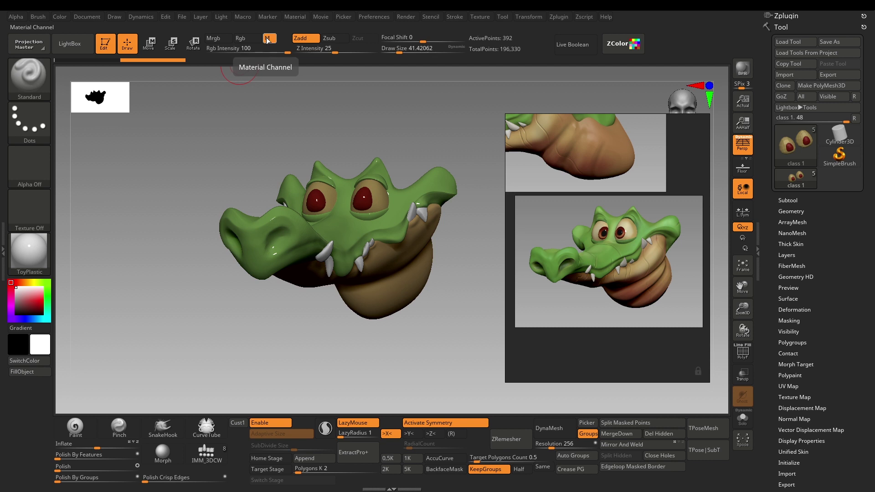
- Switch the current material back to SkinShade4 and check the glossy inner eyes from several angles
left_click(40, 250)
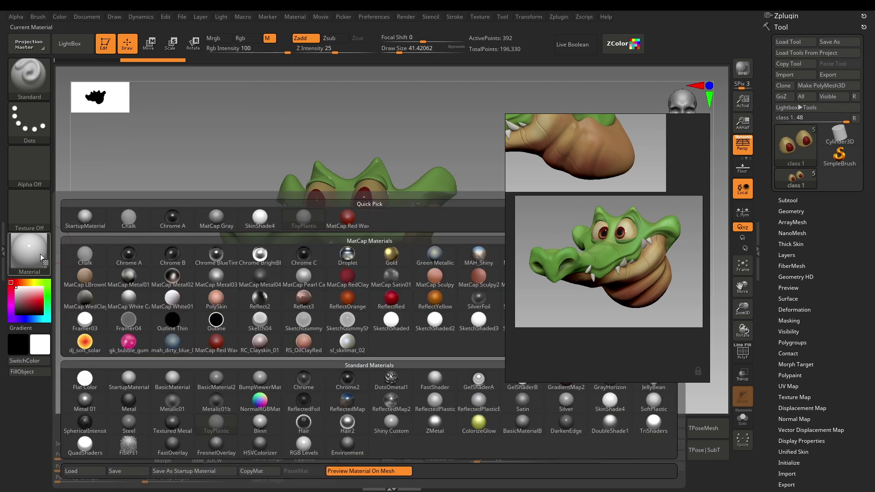
left_click(242, 206)
left_click_drag(399, 141, 385, 206)
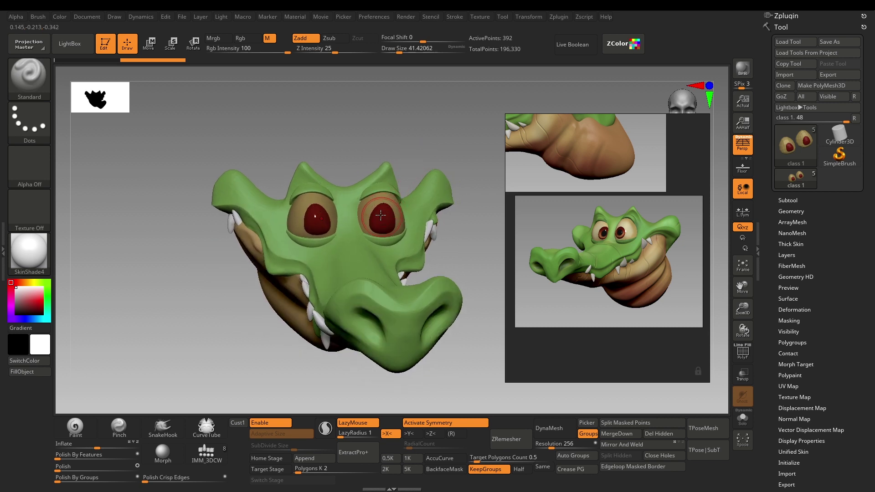
left_click_drag(463, 244, 442, 303)
left_click_drag(459, 250, 468, 293)
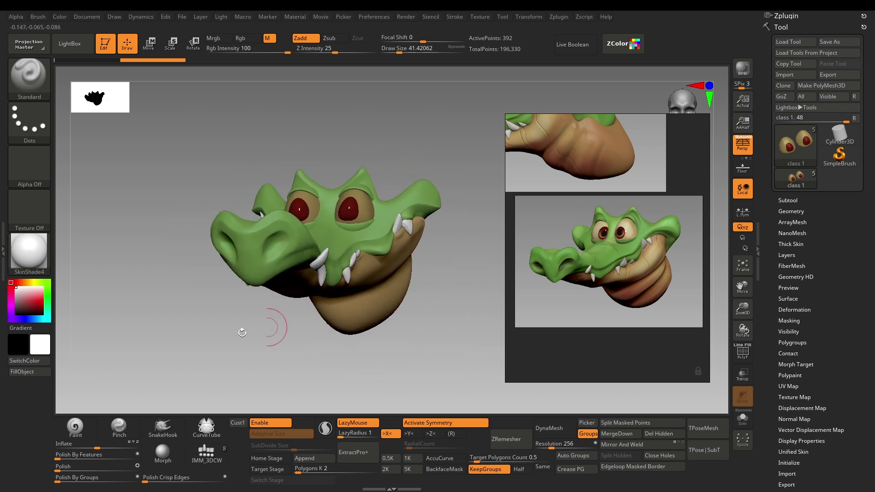
- Set the Ambient modifier of the ToyPlastic material to 50 and return the current material to SkinShade4
left_click(28, 265)
left_click(244, 401)
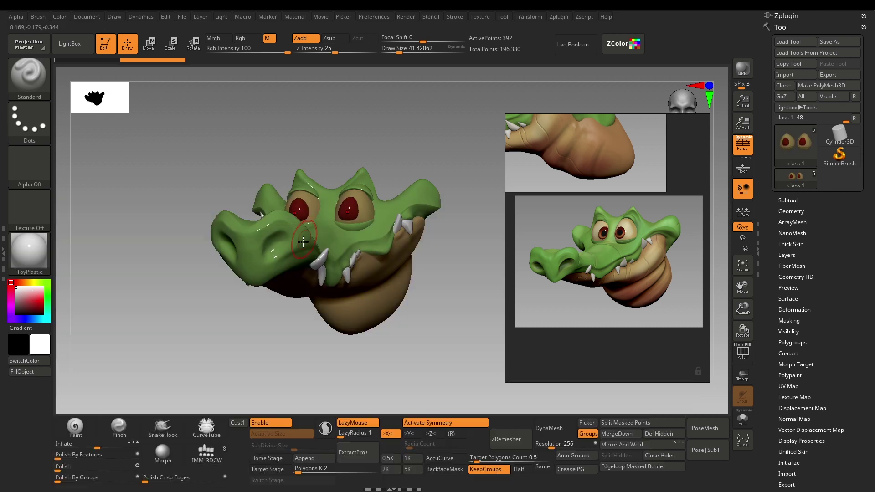
left_click(297, 20)
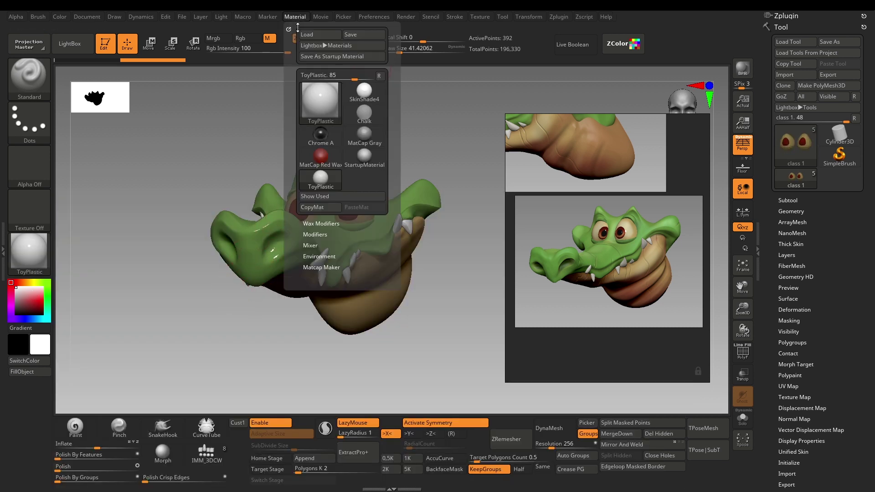
left_click(327, 234)
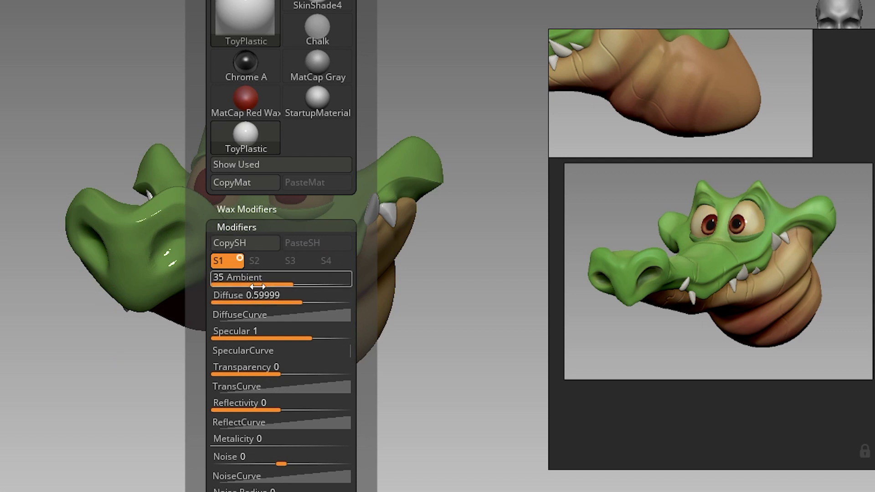
left_click(248, 285)
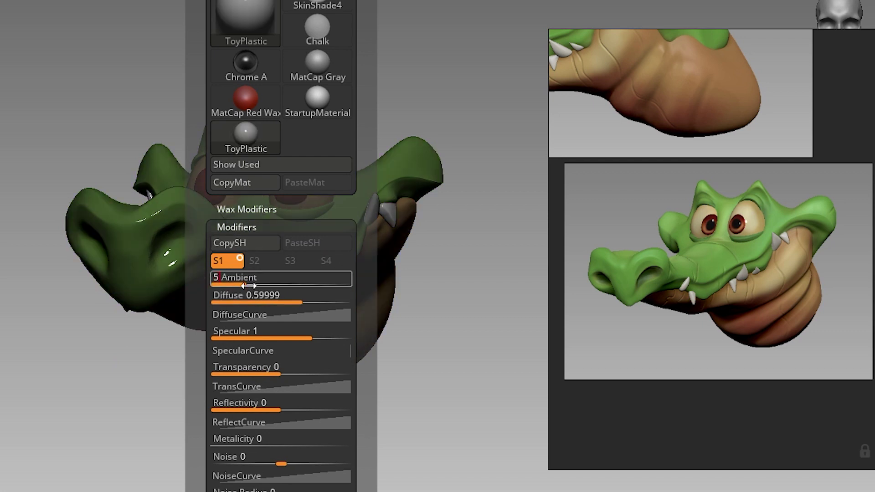
type("50")
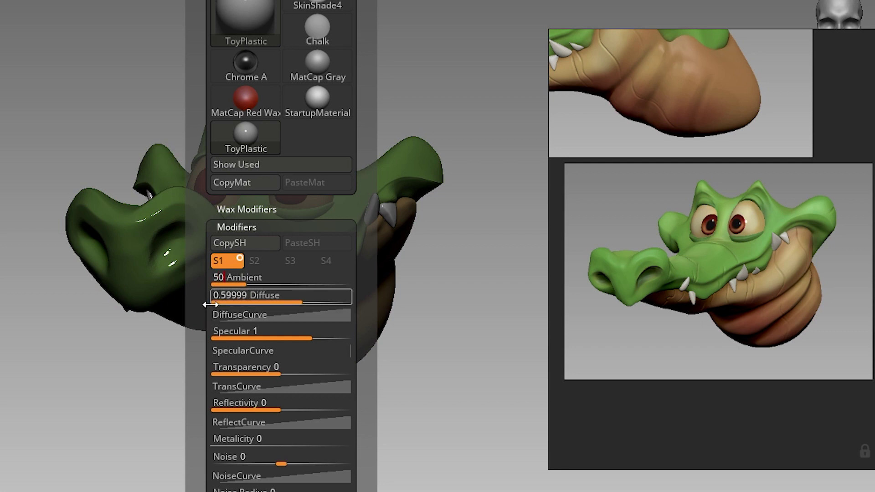
key("Return")
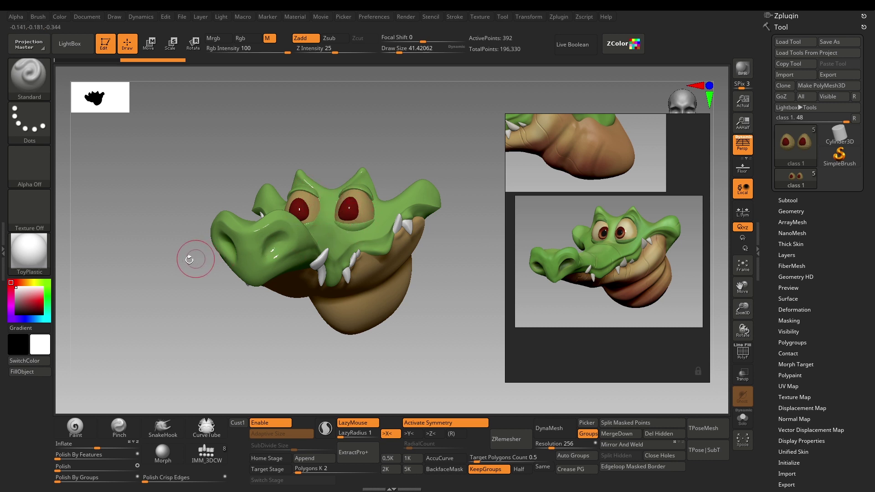
left_click(42, 250)
left_click(258, 223)
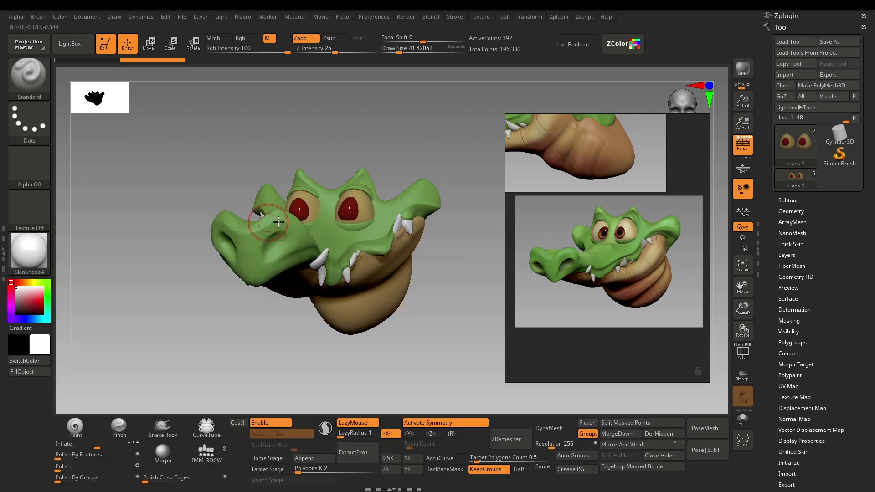
- Select the Move Topological brush and nudge the edge of the red inner eyes at a draw size of about 68
left_click_drag(464, 297, 443, 314, "alt")
left_click_drag(398, 161, 371, 200, "alt")
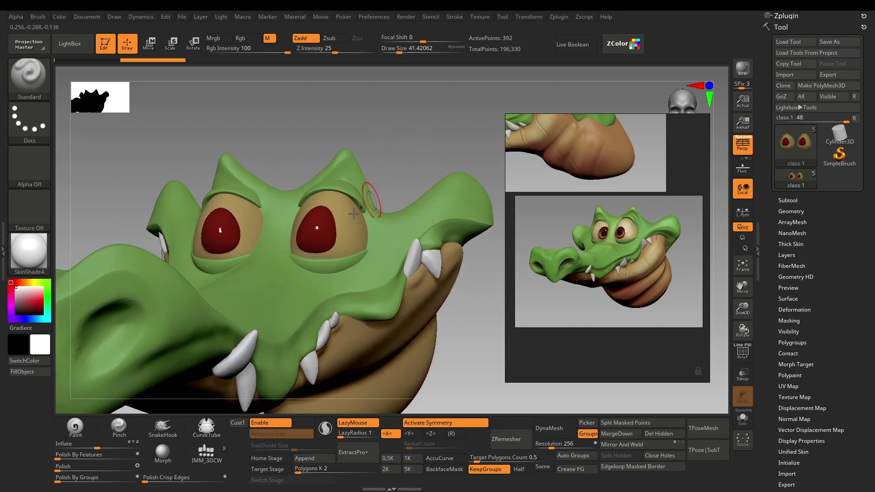
key("shift+f")
key("shift+f")
key("s")
left_click_drag(295, 243, 301, 243)
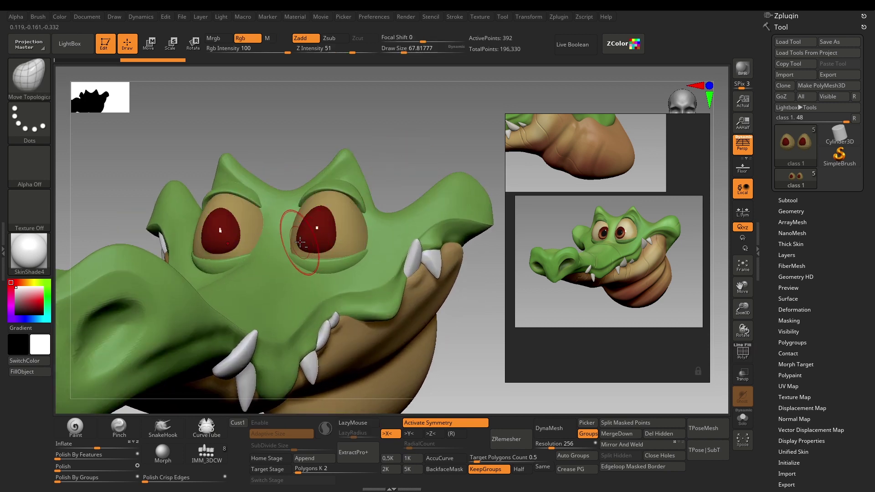
key("b")
key("m")
key("t")
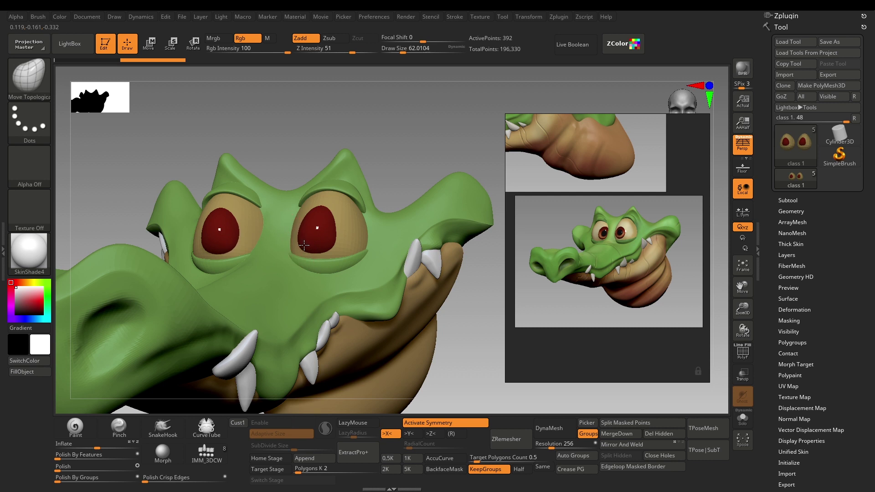
- Refine the outline of the red inner eyes with Move Topological at a draw size of about 44, comparing them with the reference eyes
left_click_drag(391, 176, 365, 196)
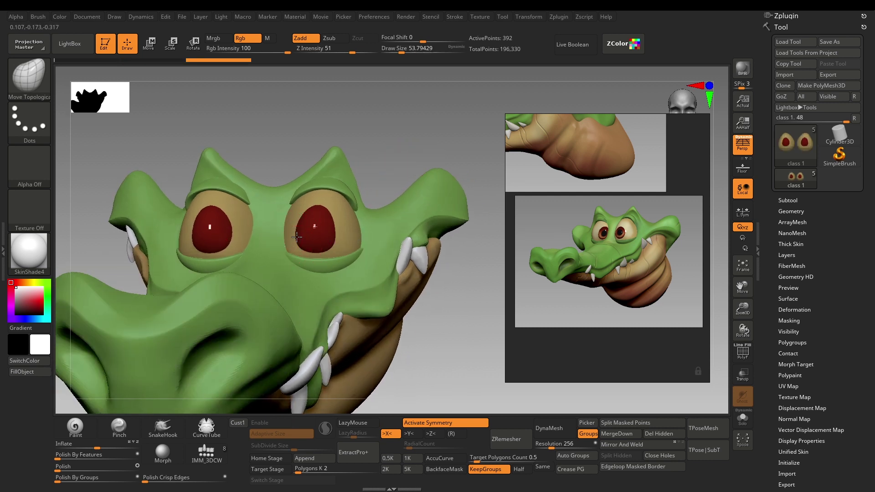
key("s")
left_click_drag(319, 246, 316, 247)
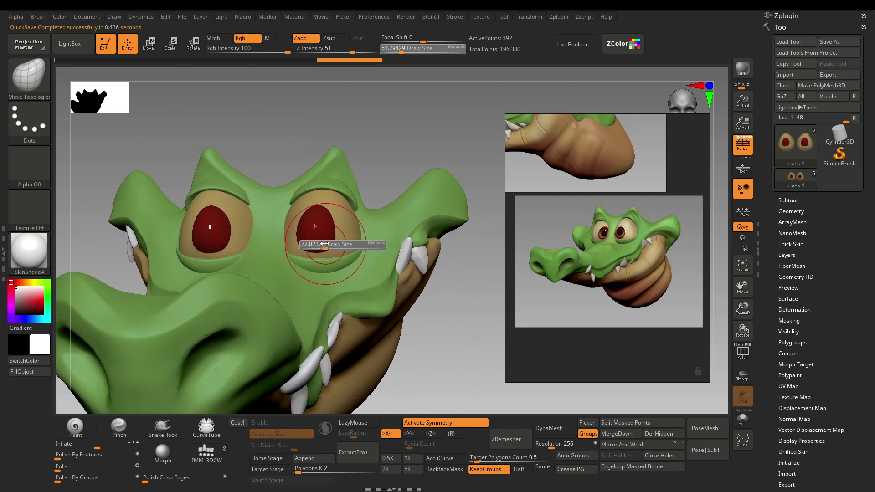
left_click(333, 244)
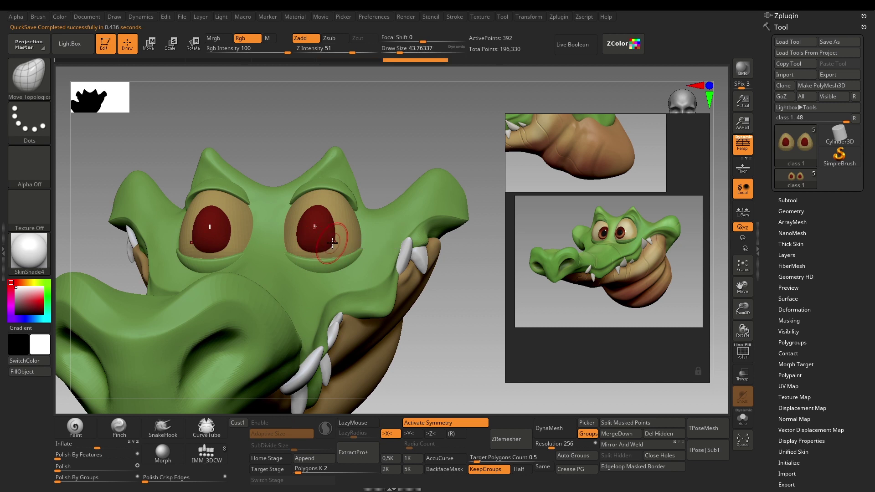
mouse_move(443, 361)
left_mouse_down("alt")
mouse_move(442, 297)
mouse_move(444, 322)
mouse_move(424, 302)
mouse_move(447, 349)
left_mouse_up("alt")
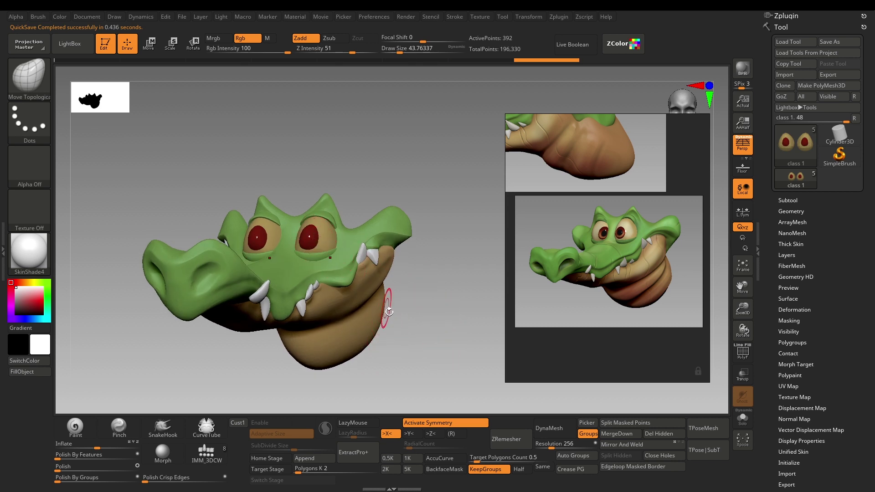
scroll(593, 239, "up", 5)
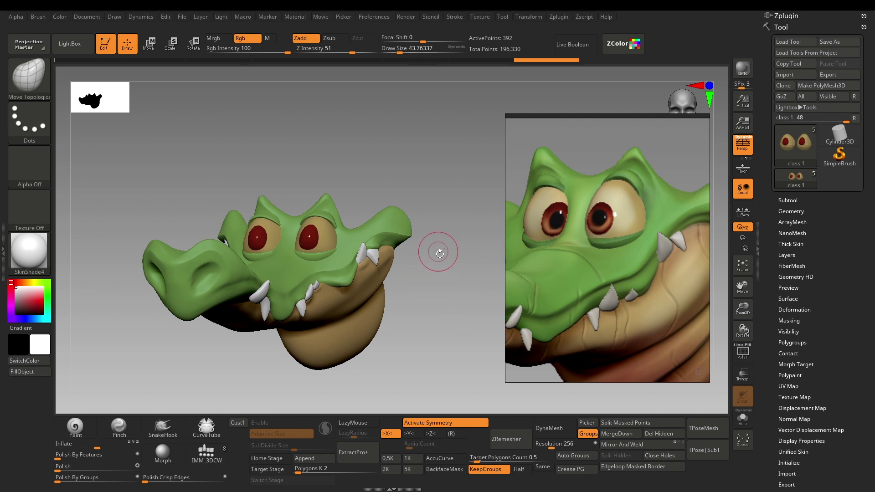
- Subdivide the eyes repeatedly to smooth them, up to about 393,000 active points
left_click_drag(440, 252, 445, 292, "alt")
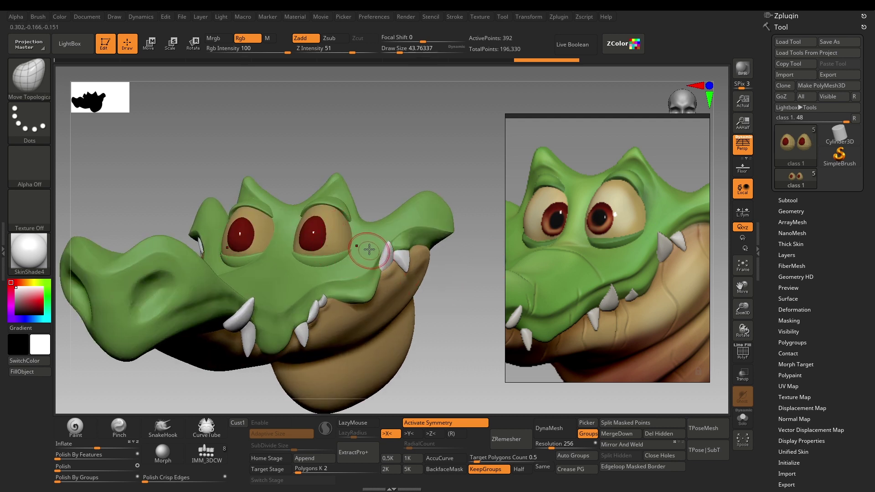
left_click_drag(368, 249, 370, 247)
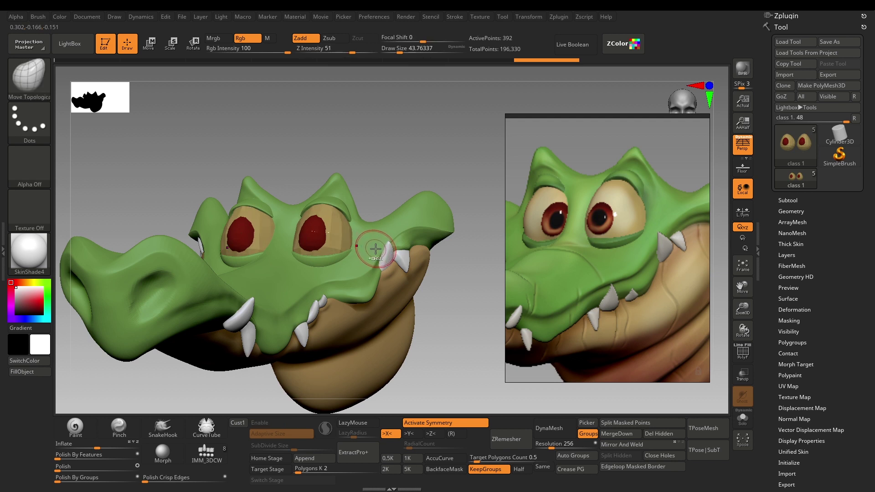
key("ctrl+d")
key("ctrl+d")
key("ctrl+d")
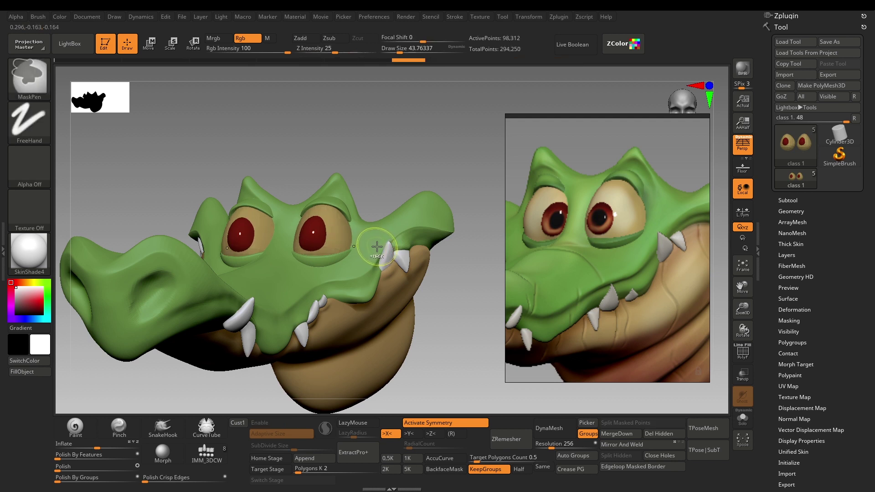
key("ctrl+d")
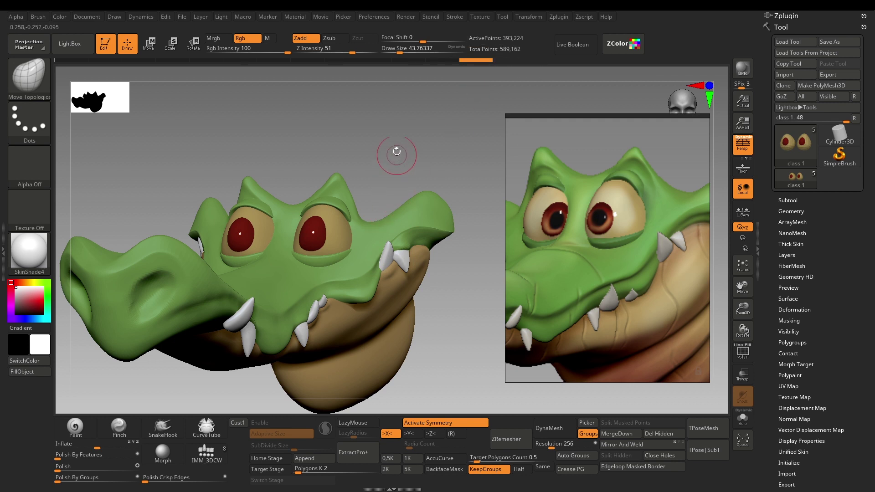
- Set the Move Topological draw size to about 31 and compare the smoothed red inner eyes with the reference at several view distances
left_click_drag(404, 141, 406, 261)
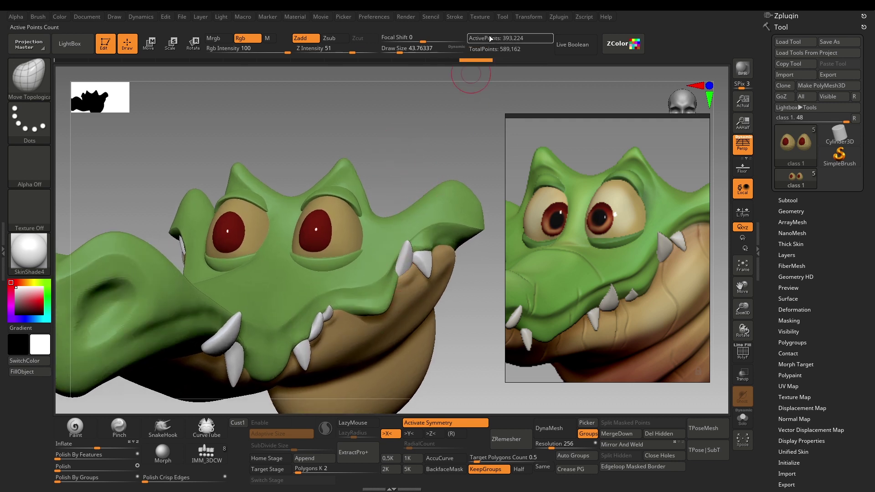
mouse_move(385, 162)
left_mouse_down("alt")
mouse_move(405, 158)
mouse_move(397, 142)
mouse_move(350, 246)
mouse_move(314, 231)
left_mouse_up("alt")
key("s")
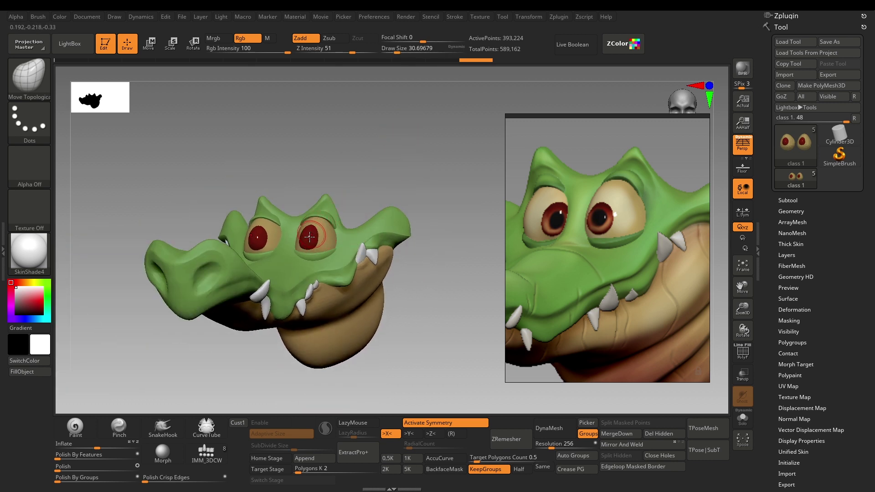
left_click_drag(376, 181, 327, 250)
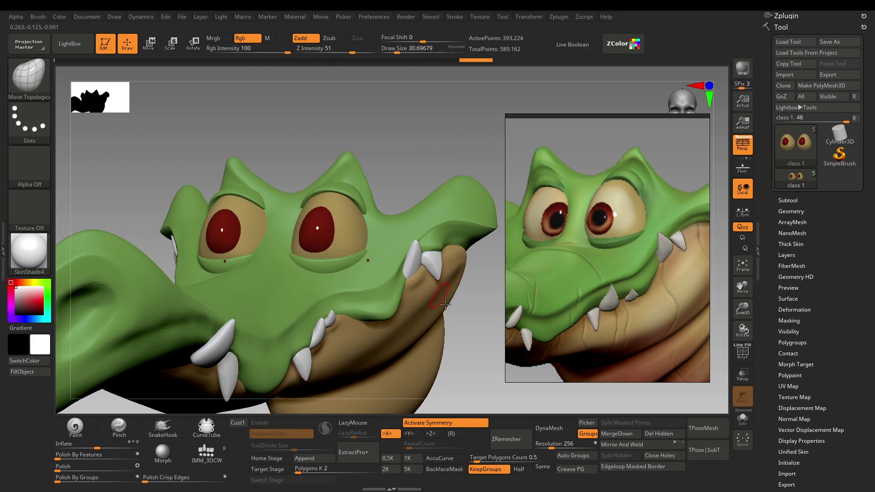
left_click_drag(481, 358, 482, 324)
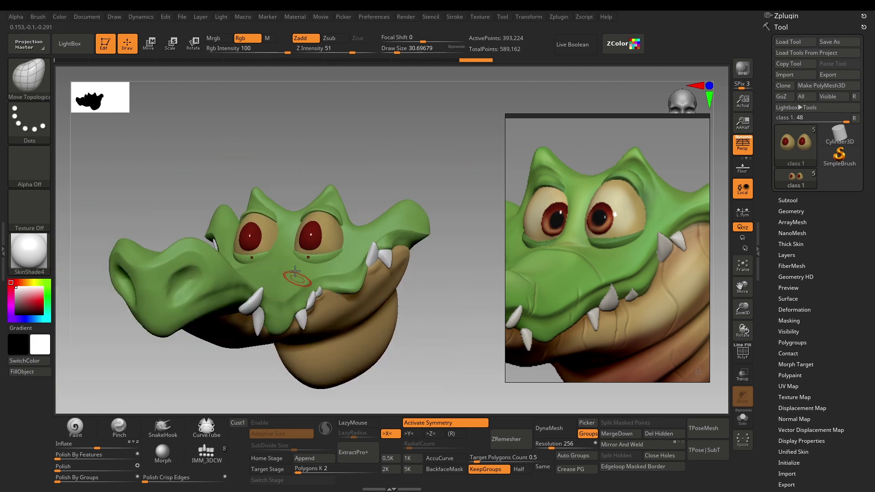
left_click_drag(354, 169, 395, 159)
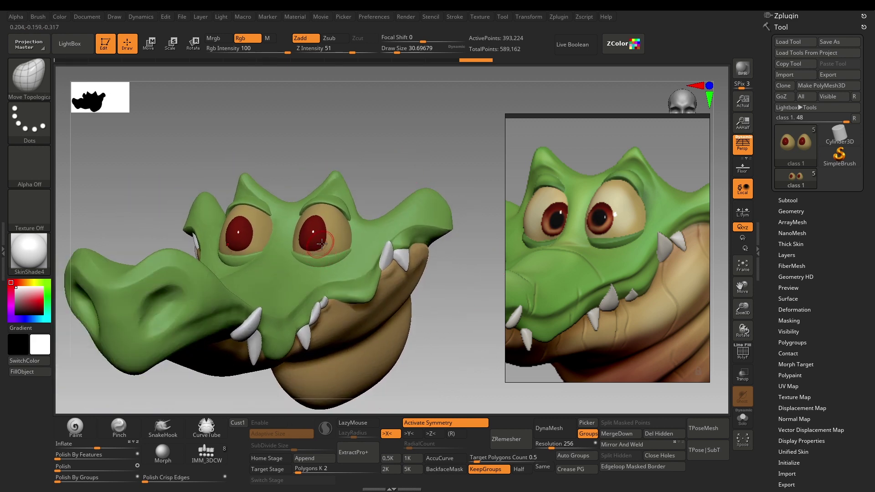
- Isolate the tan eyeballs by their polygroup, hiding the red inner eyes
key("ctrl")
key("ctrl+shift")
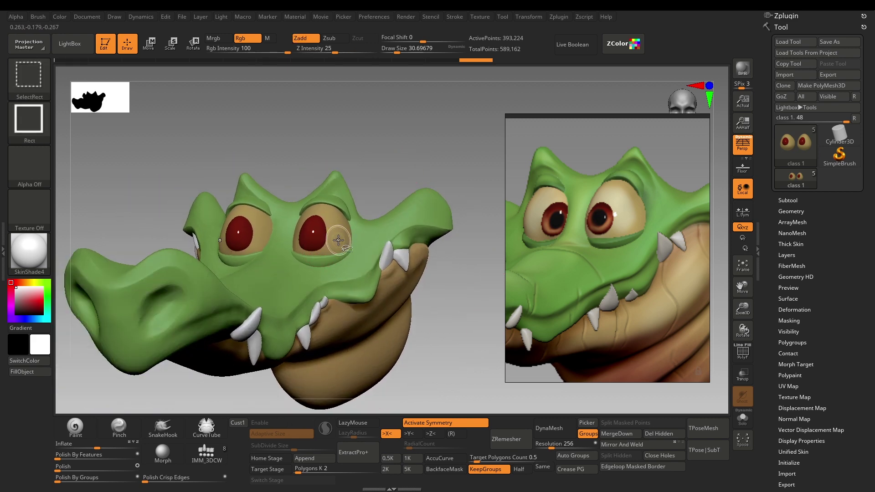
left_click(336, 239, "ctrl+shift")
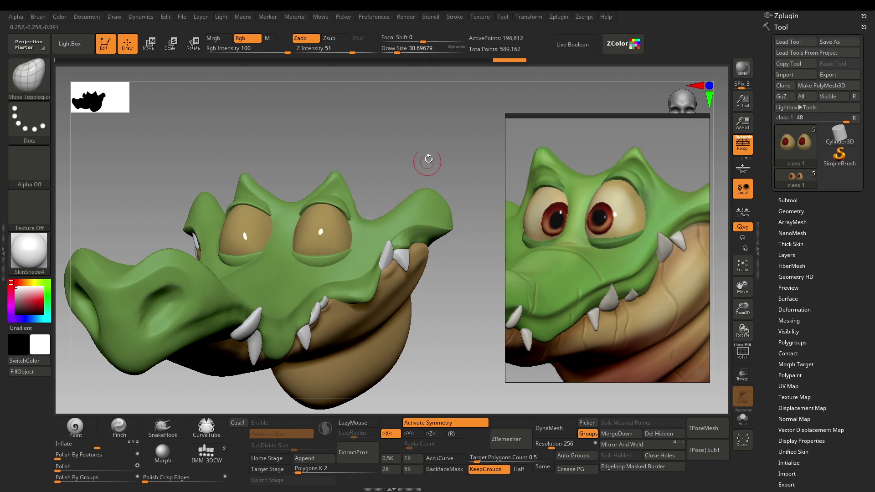
- Sample the cream colour of the eyeball in the reference image with ZColor and set it as the current colour
left_click_drag(428, 158, 403, 201, "alt")
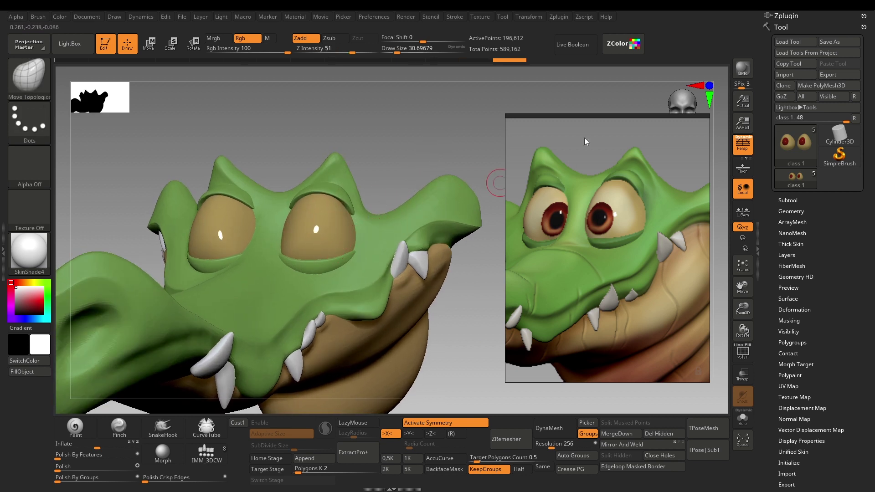
left_click(624, 46)
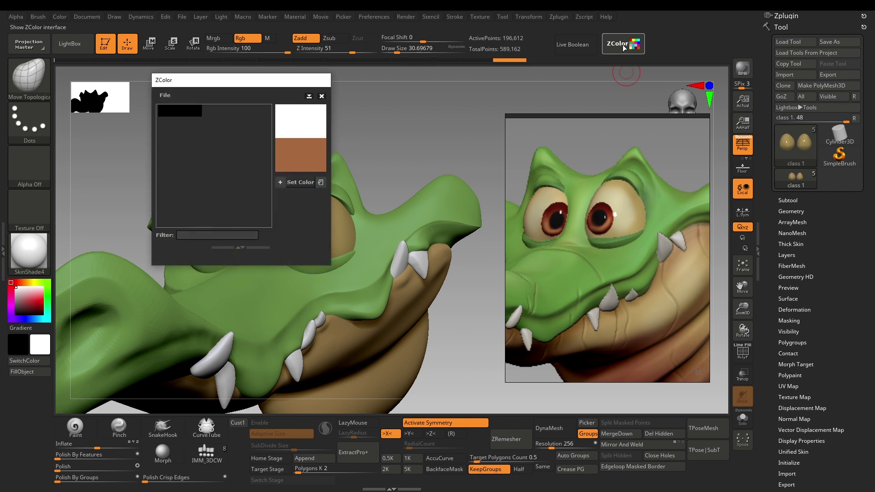
left_click(631, 213)
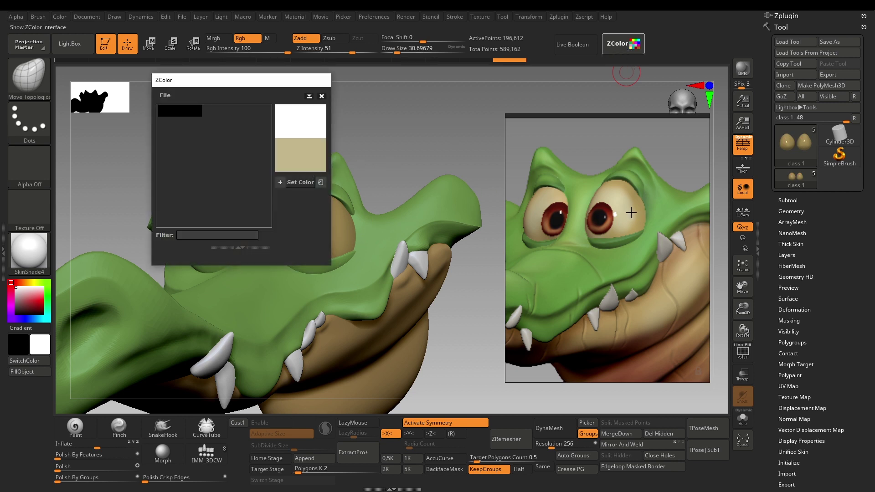
left_click(306, 183)
left_click(322, 97)
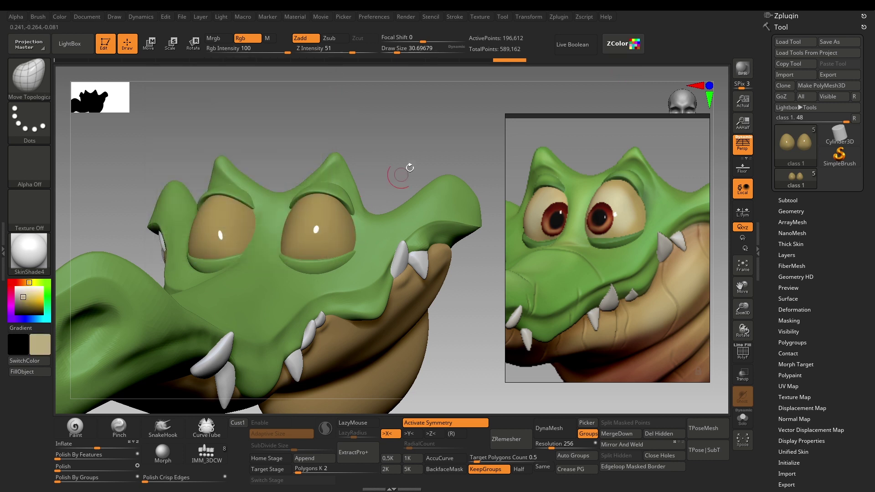
- Paint both eyeballs cream with the Paint brush at a draw size of about 65, covering them from several angles
key("s")
left_click_drag(355, 207, 359, 207)
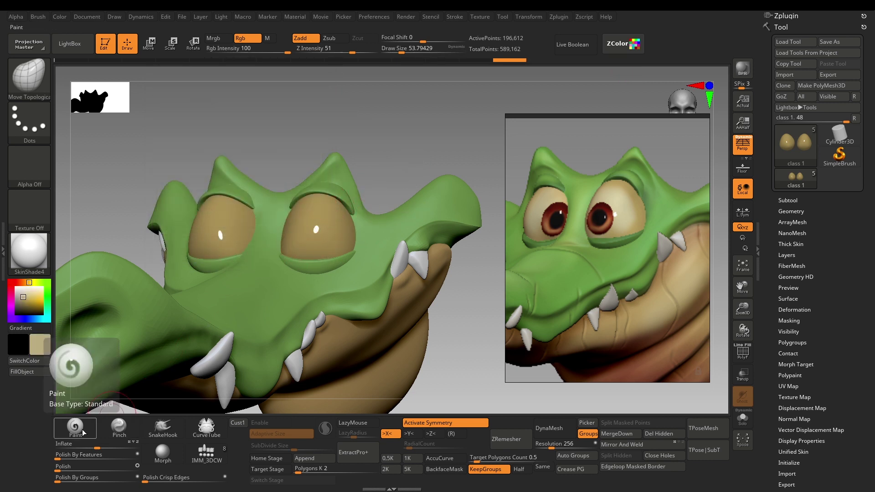
left_click(75, 429)
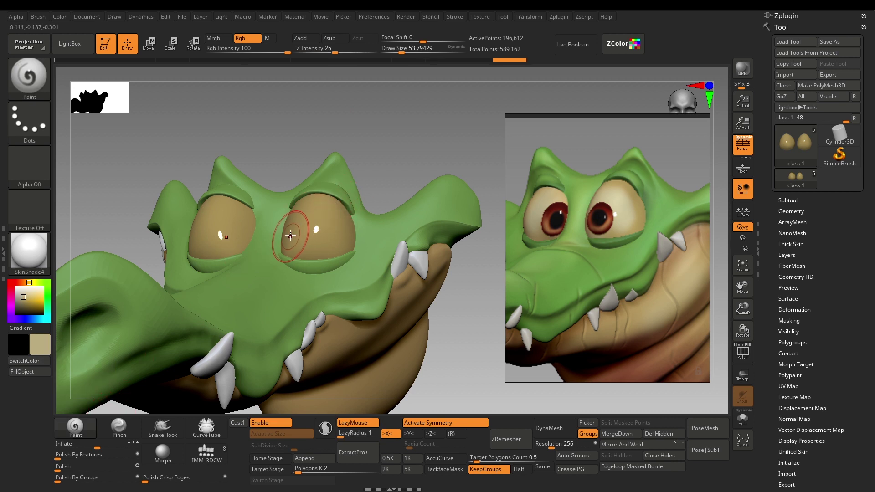
key("bracketright")
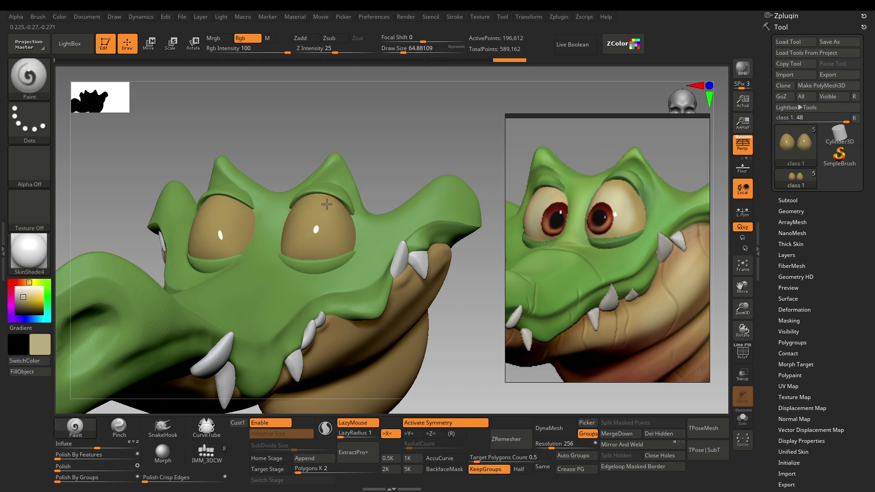
left_click_drag(327, 204, 336, 228)
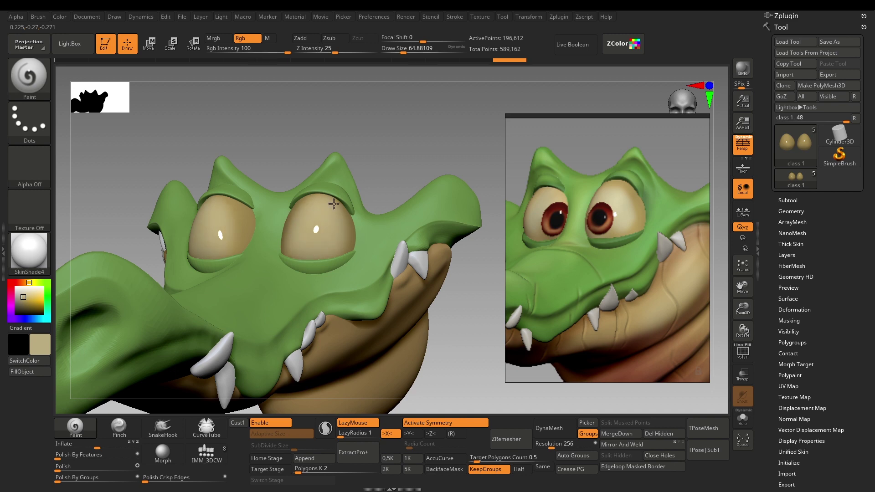
left_click_drag(333, 203, 344, 238)
mouse_move(379, 182)
left_mouse_down()
mouse_move(334, 192)
mouse_move(318, 252)
left_mouse_up()
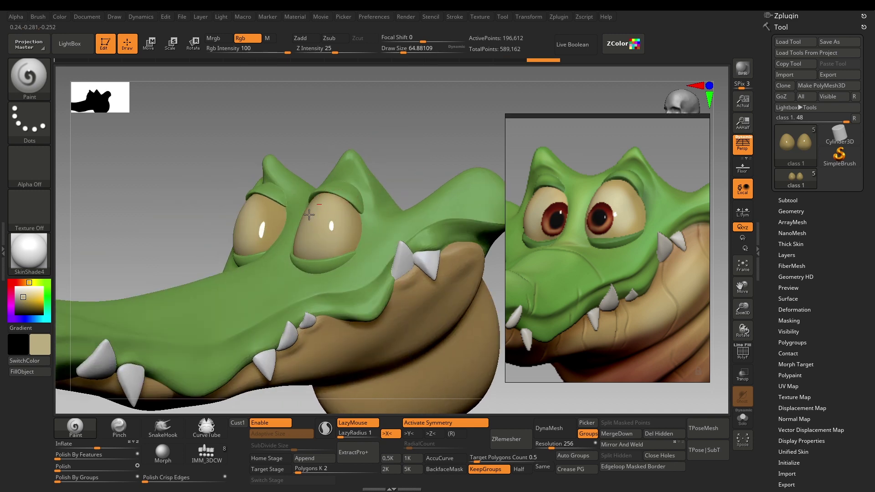
mouse_move(223, 192)
left_mouse_down()
mouse_move(312, 211)
mouse_move(306, 203)
left_mouse_up()
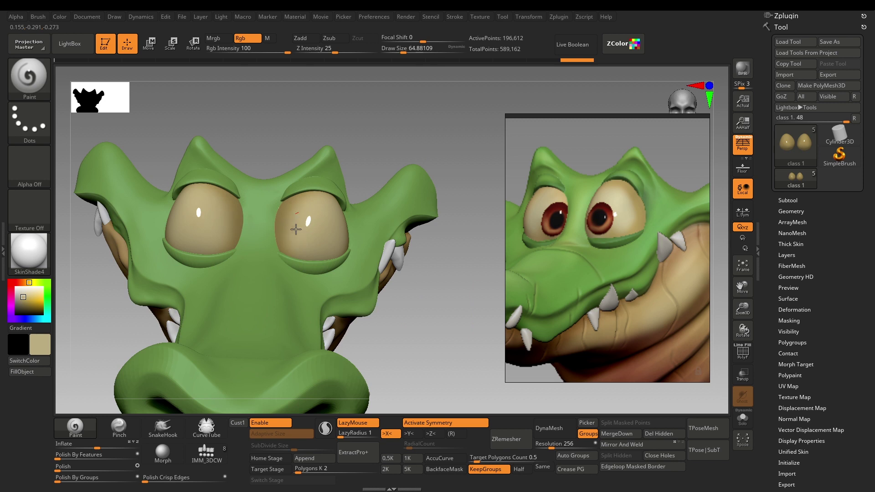
- Unhide the red inner eyes and check them against the cream eyeballs
mouse_move(422, 307)
left_mouse_down()
mouse_move(450, 318)
mouse_move(455, 338)
left_mouse_up()
key("ctrl")
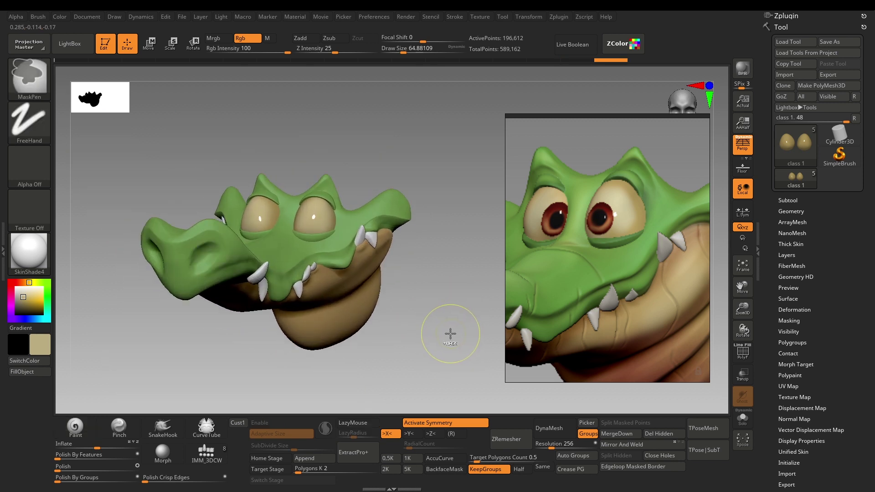
key("ctrl+shift+z")
left_click_drag(442, 344, 455, 367, "alt")
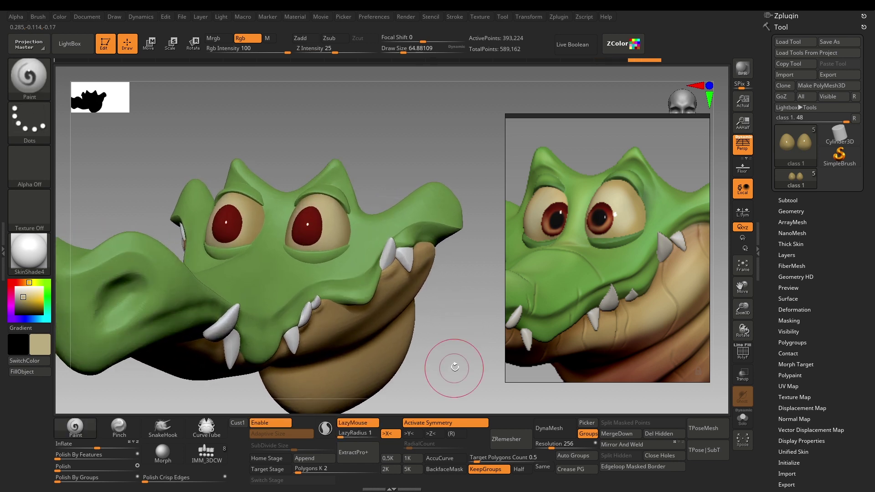
right_click_drag(455, 367, 499, 314)
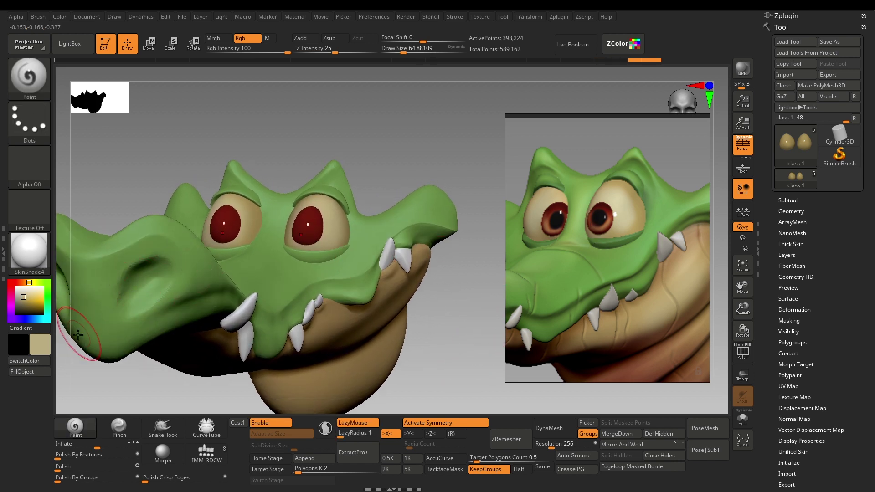
- Pick the red of the inner eyes as the current colour and darken it to a near-black red
key("c")
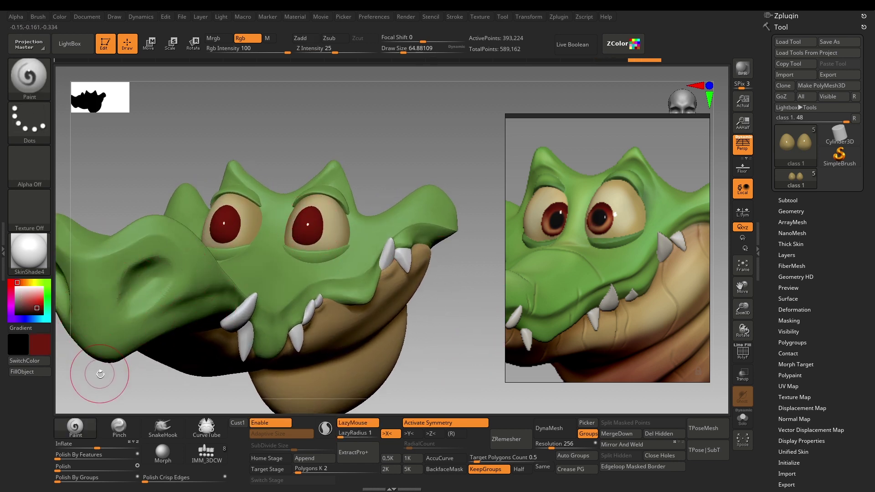
key("space")
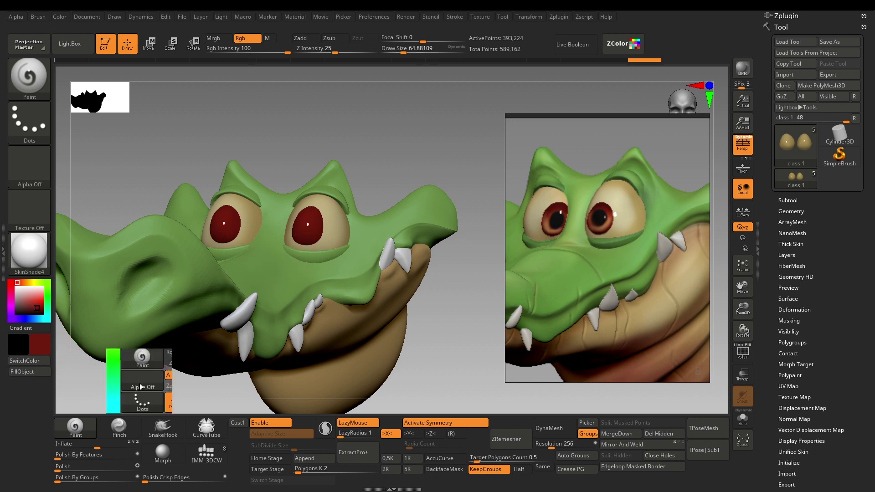
mouse_move(93, 385)
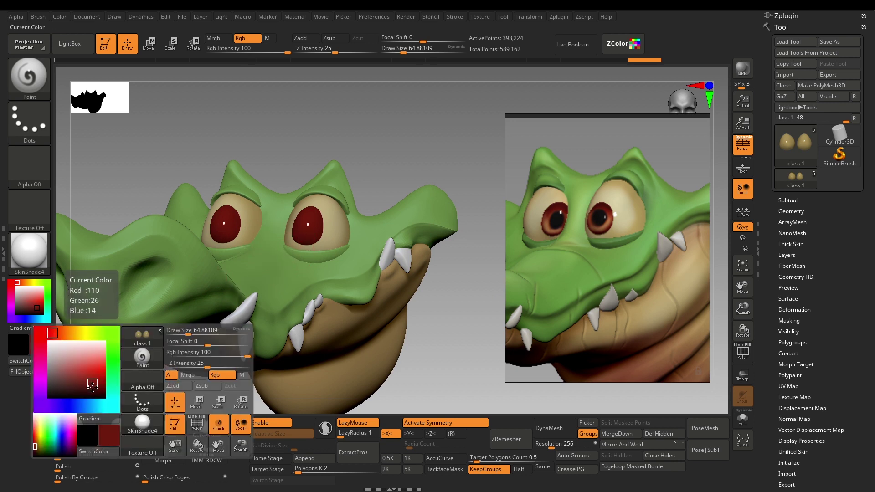
left_click_drag(92, 386, 92, 392)
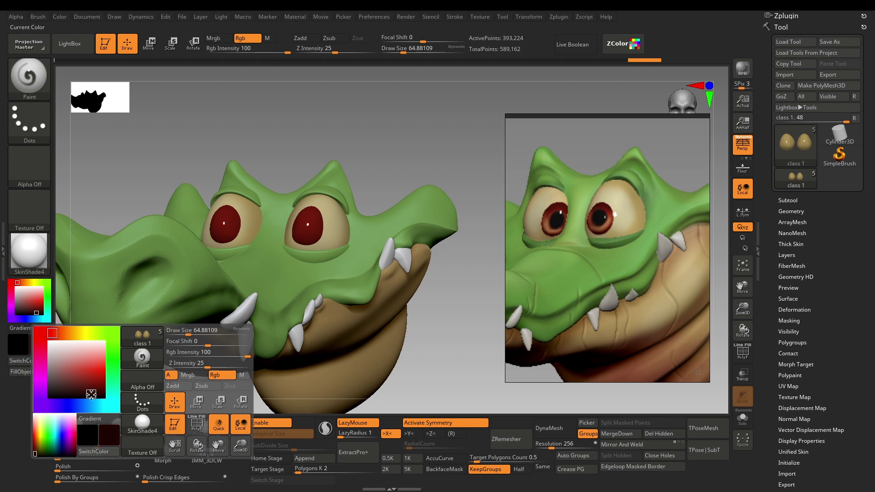
- Paint soft dark pupils in the centres of the red inner eyes, using a draw size of about 49
left_click_drag(412, 162, 393, 210, "alt")
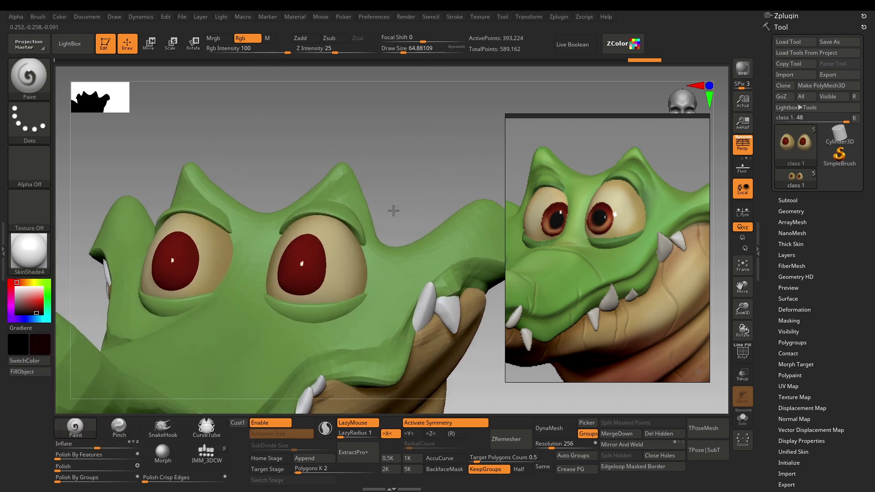
left_click_drag(423, 166, 413, 183)
key("bracketleft")
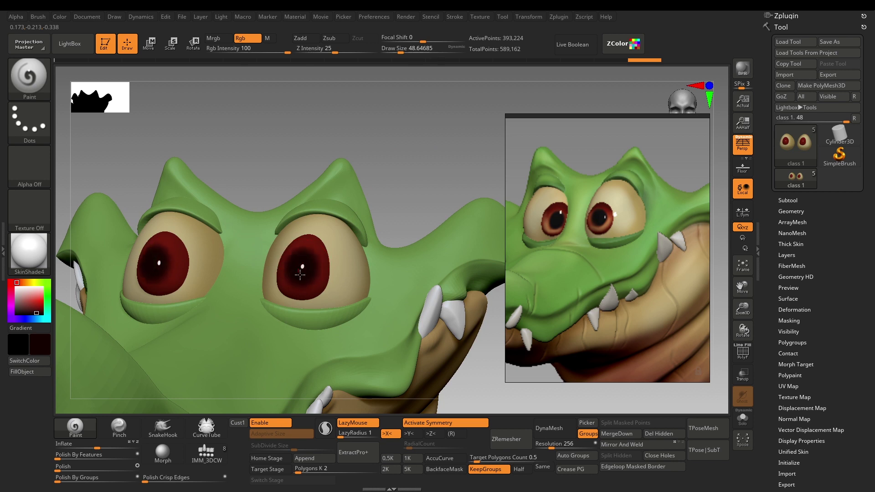
left_click_drag(431, 178, 391, 183, "alt")
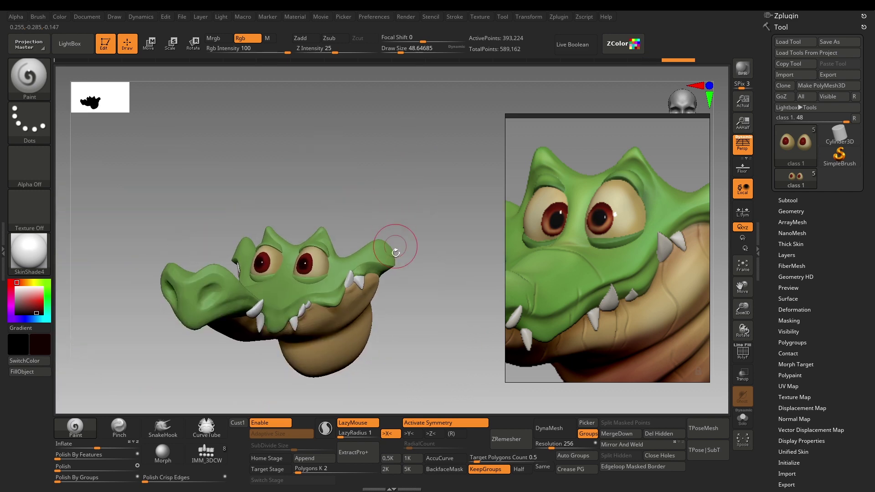
- Deepen the dark pupil centres with the Paint brush at a draw size of about 41
mouse_move(400, 328)
right_mouse_down("ctrl")
mouse_move(410, 176)
mouse_move(412, 190)
right_mouse_up("ctrl")
key("s")
left_click_drag(303, 267, 301, 266)
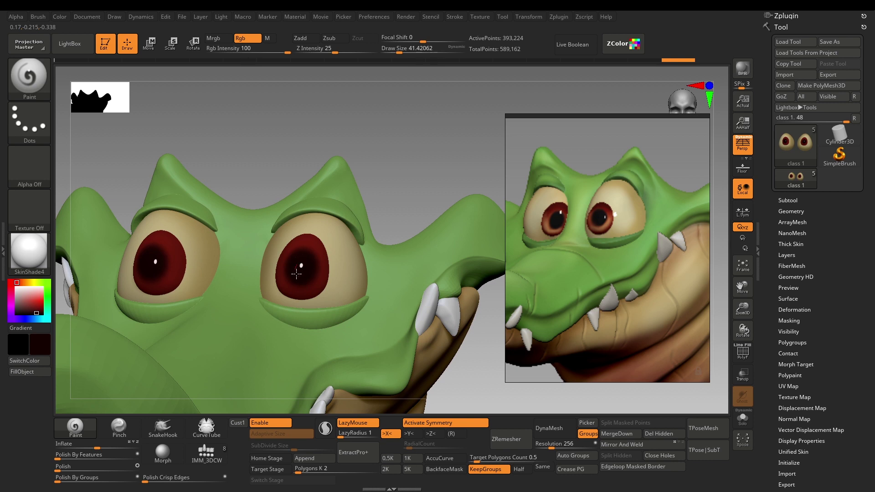
- Zoom and reposition the reference image to bring the eyes, mouth and neck into the reference window
right_click_drag(502, 396, 492, 362, "ctrl")
scroll(570, 354, "down", 5)
middle_click_drag(570, 353, 588, 241)
scroll(588, 244, "up", 4)
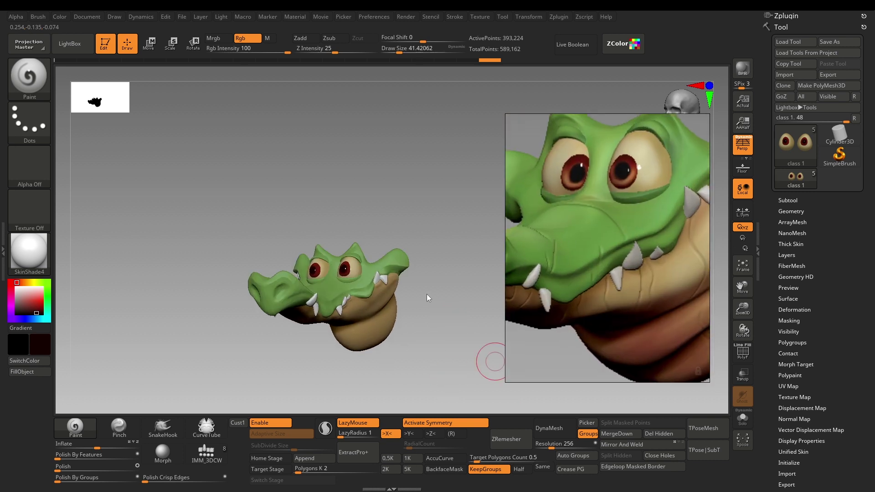
- Reshape the upper edge of the red inner eyes with the Move Topological brush at a draw size of about 65
right_click_drag(375, 196, 281, 278, "ctrl")
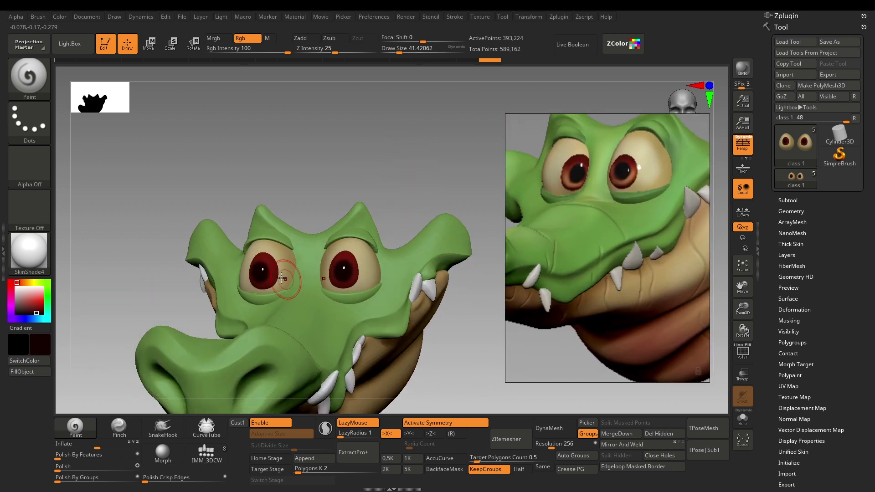
mouse_move(447, 341)
right_mouse_down("ctrl")
mouse_move(472, 373)
mouse_move(431, 342)
right_mouse_up("ctrl")
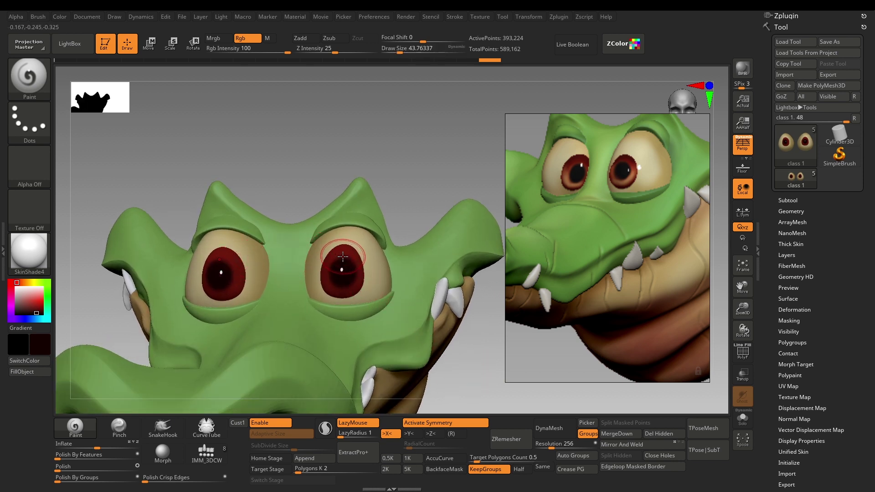
key("b")
key("m")
key("t")
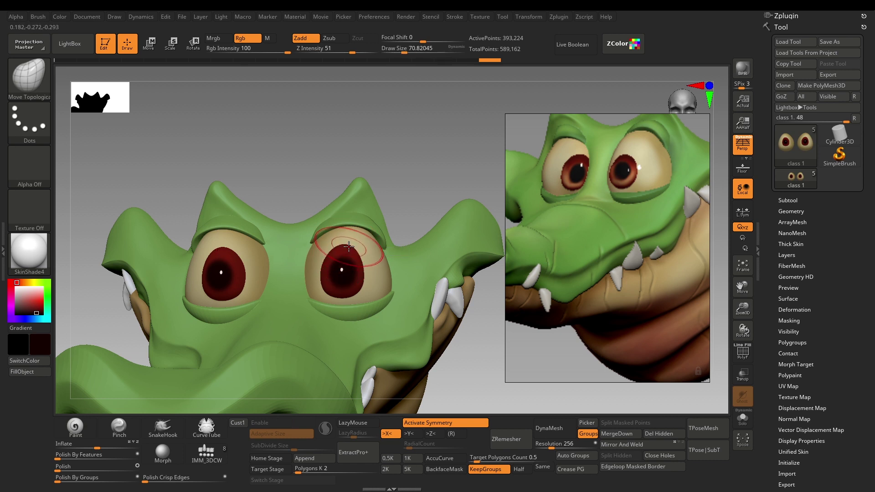
key("bracketright")
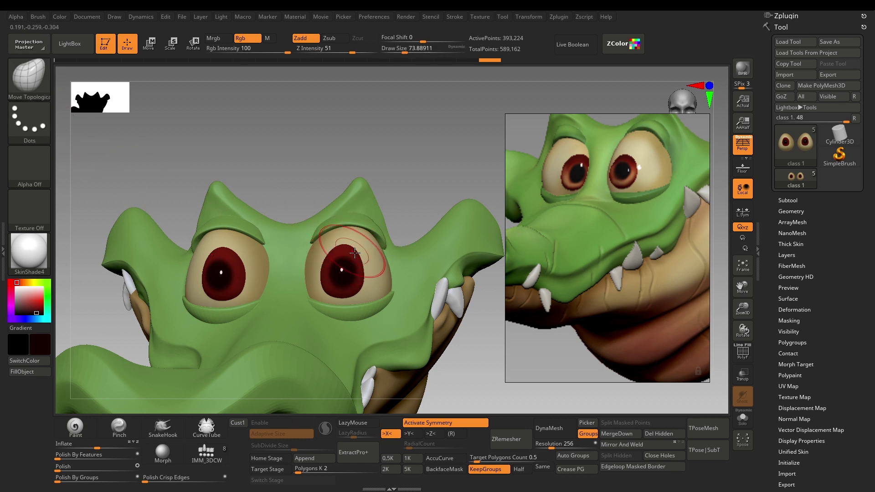
key("bracketleft")
key("bracketleft")
key("bracketleft")
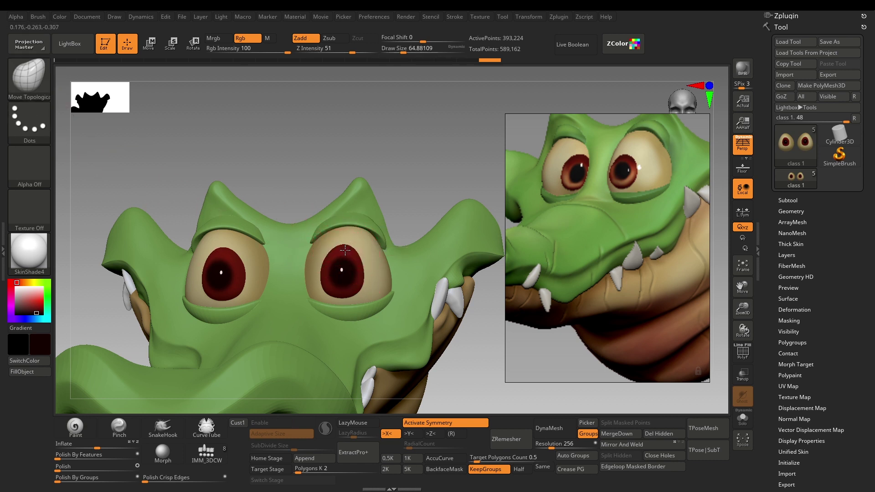
left_click_drag(343, 250, 349, 259)
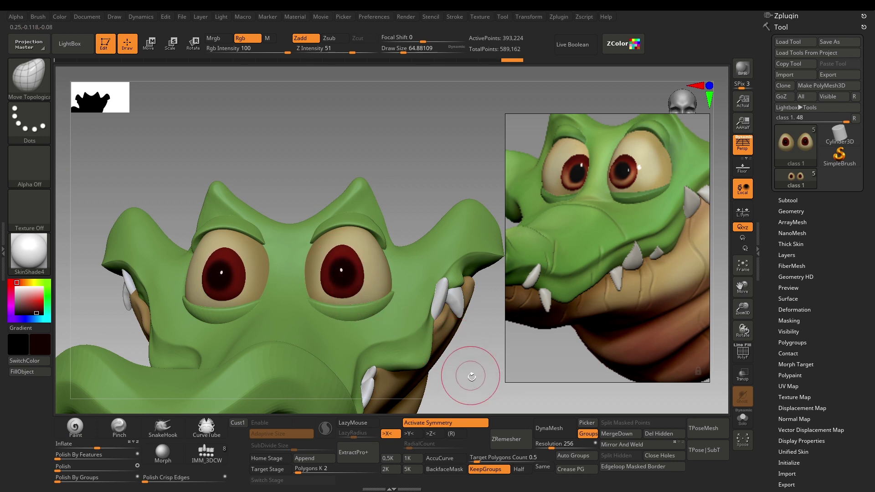
- Pick the orange-brown of the reference image's irises with ZColor and set it as the current colour
mouse_move(471, 375)
left_mouse_down("alt")
mouse_move(457, 340)
mouse_move(455, 354)
left_mouse_up("alt")
mouse_move(456, 354)
left_mouse_down("alt")
mouse_move(450, 334)
mouse_move(459, 398)
left_mouse_up("alt")
left_click_drag(416, 174, 491, 200, "alt")
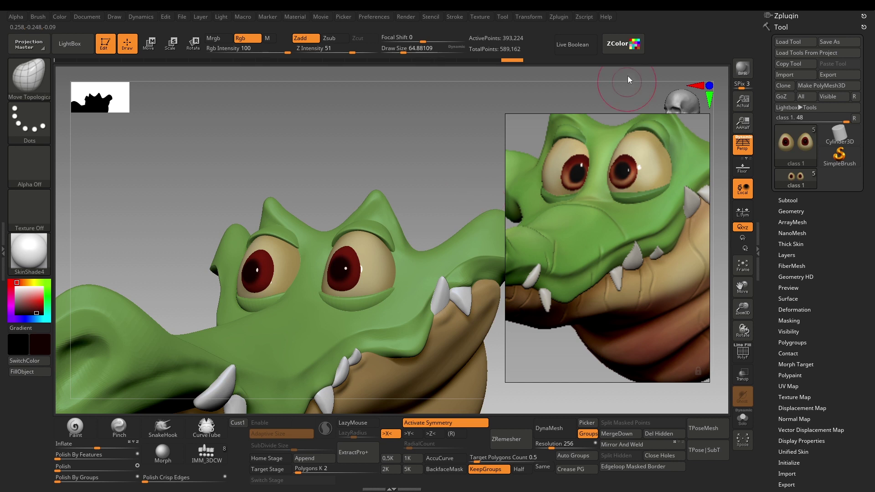
left_click(626, 45)
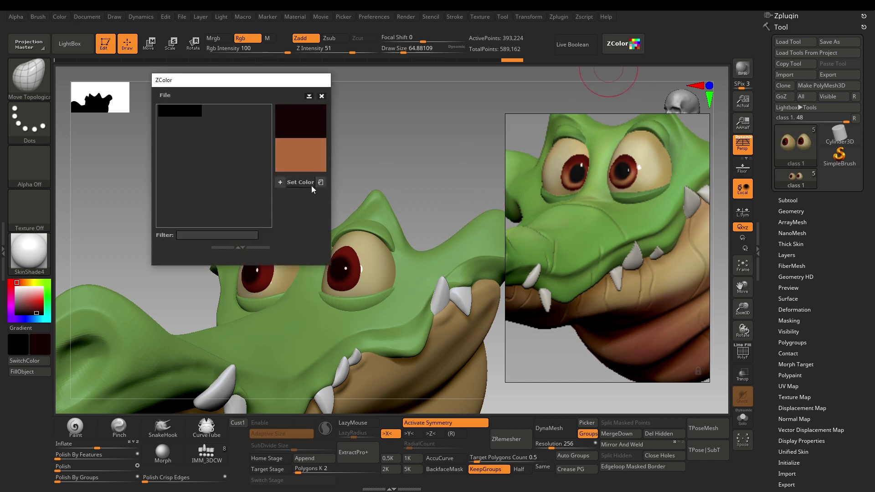
left_click(311, 185)
left_click(322, 96)
- Paint soft orange-brown highlights around the dark pupils with the Paint brush, using a draw size of about 29
mouse_move(443, 131)
left_mouse_down("alt")
mouse_move(471, 142)
mouse_move(451, 150)
left_mouse_up("alt")
left_click(75, 427)
key("s")
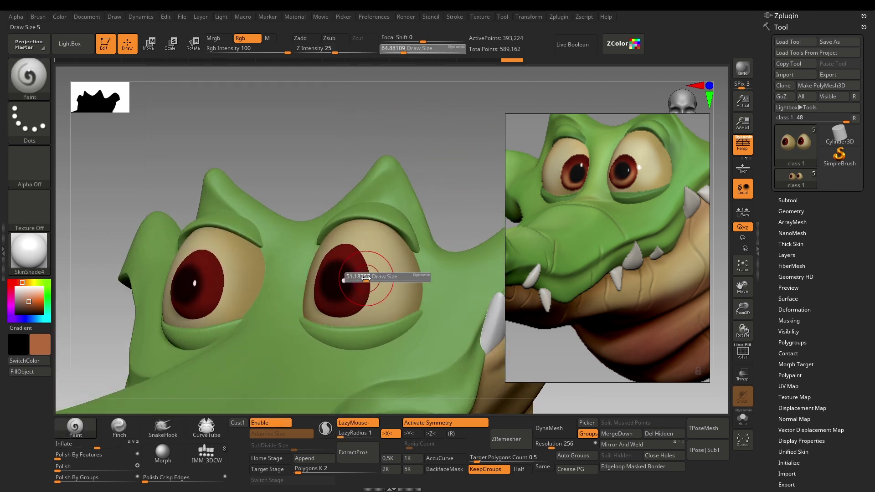
left_click_drag(366, 277, 359, 278)
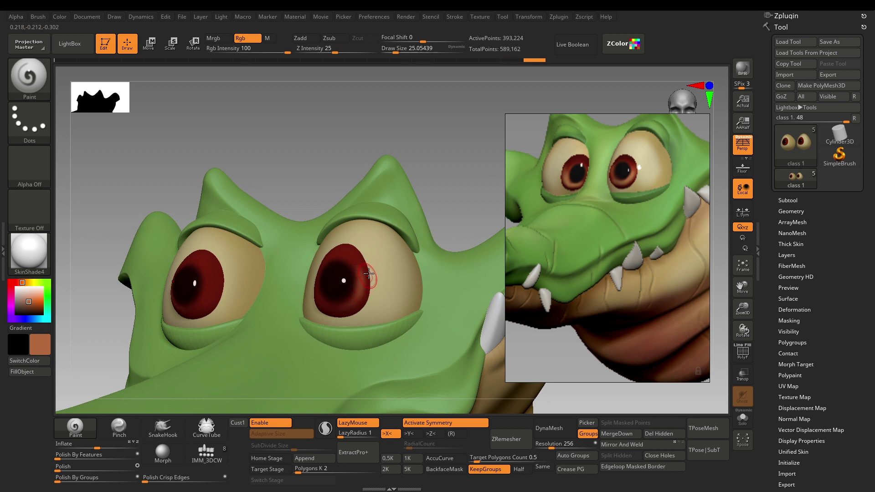
key("ctrl+z")
key("s")
left_click_drag(357, 277, 359, 278)
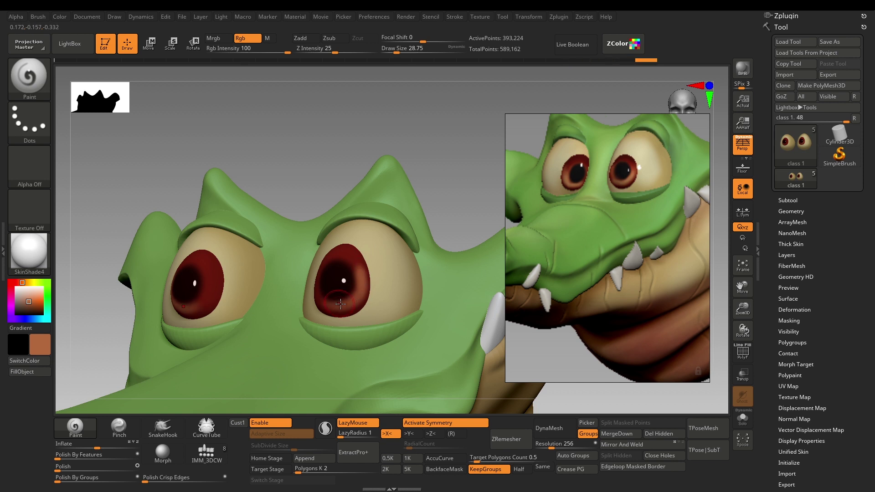
- Sample a lighter brown from the reference eye with ZColor and set it as the current colour
right_click_drag(437, 212, 446, 282, "ctrl")
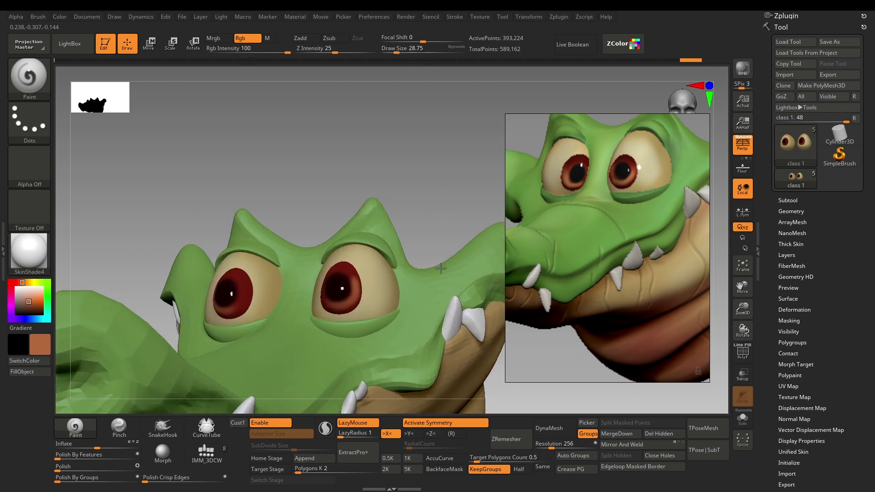
left_click(633, 47)
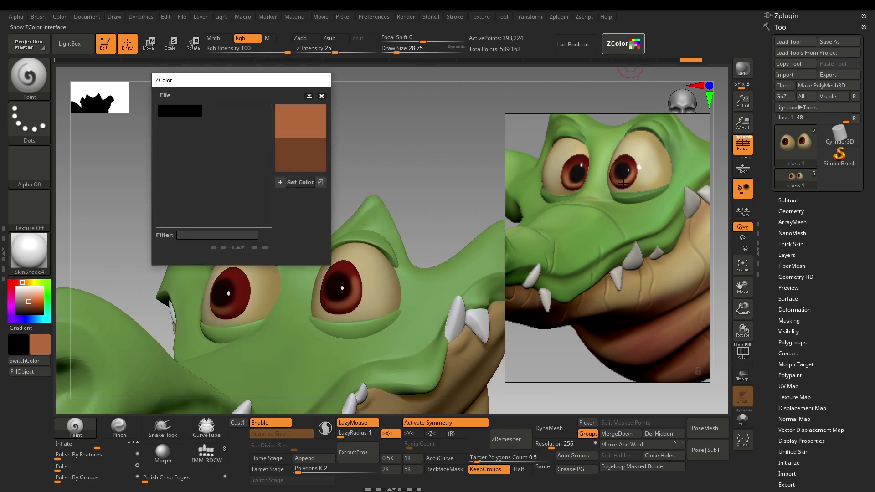
left_click(299, 182)
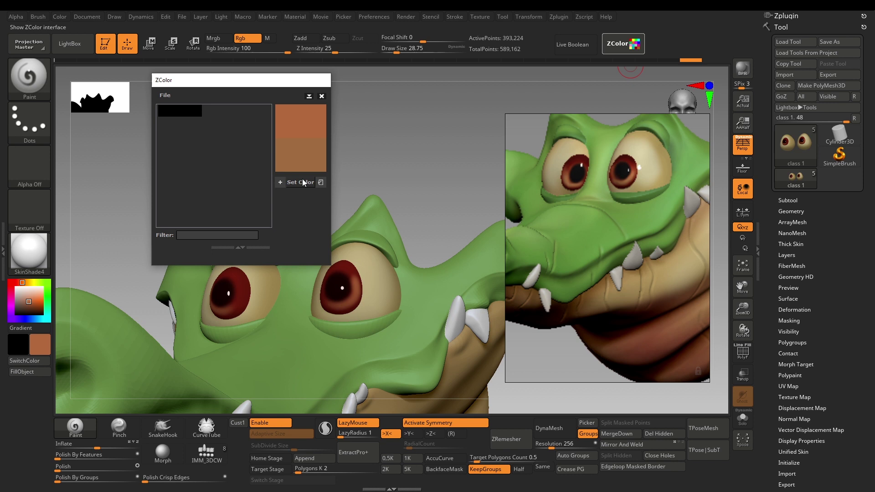
left_click(322, 96)
- Paint fine light-brown highlights in the lower irises at a draw size of about 17 and sample a reddish brown from the iris
left_click_drag(410, 208, 410, 228, "alt")
key("s")
left_click_drag(354, 301, 349, 304)
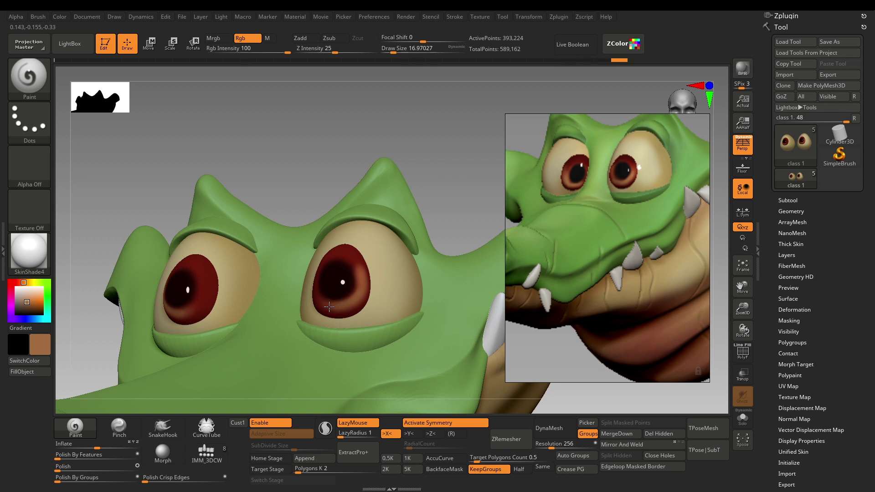
key("c")
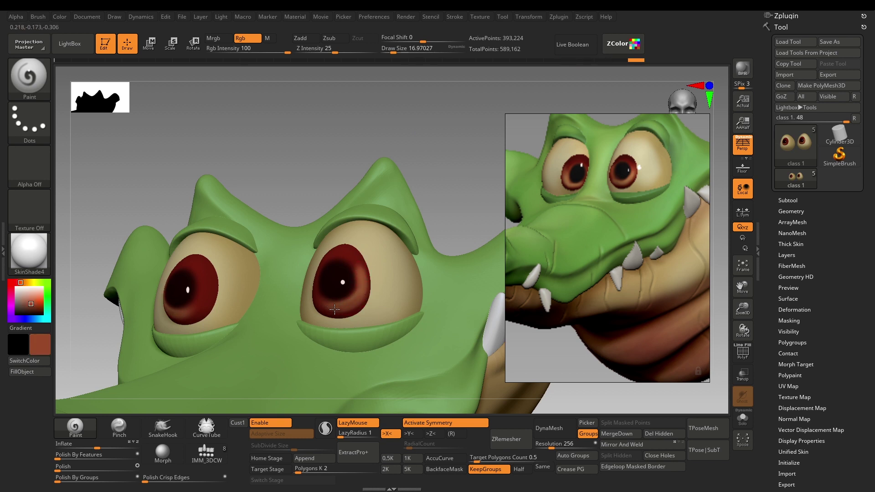
- Pick a dark red from the reference eye with ZColor and set it as the current colour
left_click_drag(463, 204, 588, 97, "alt")
left_click(620, 44)
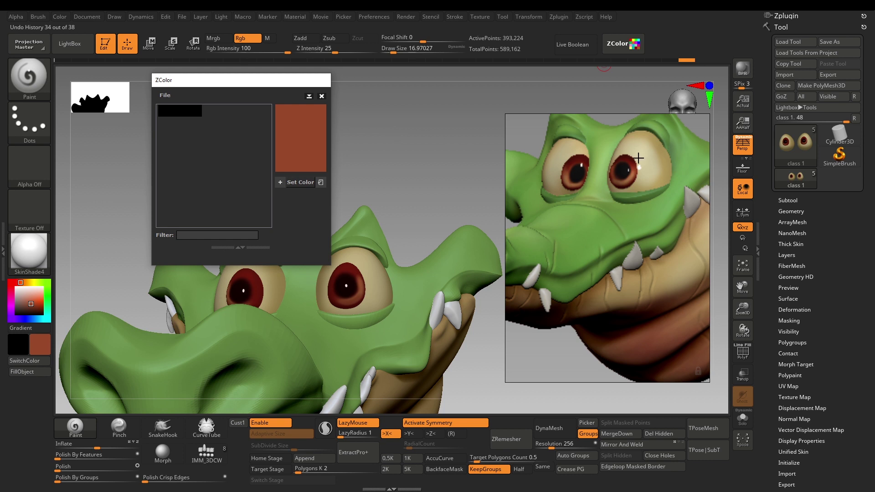
left_click(297, 182)
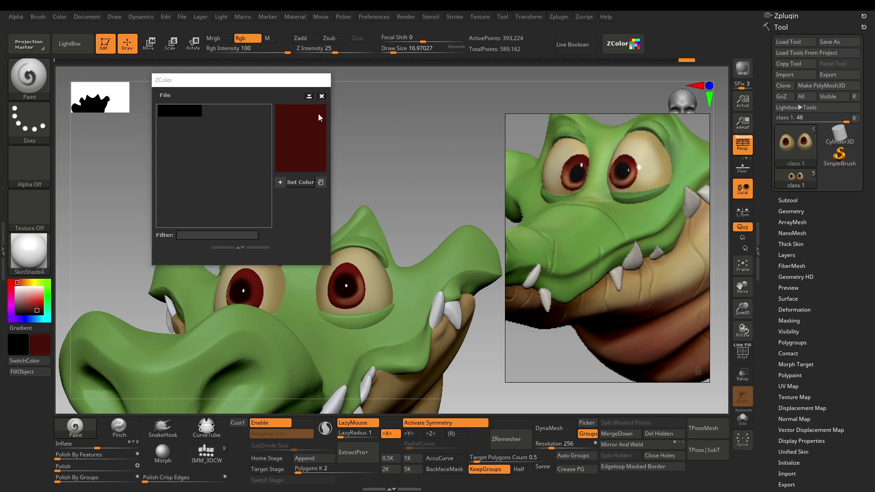
left_click(322, 96)
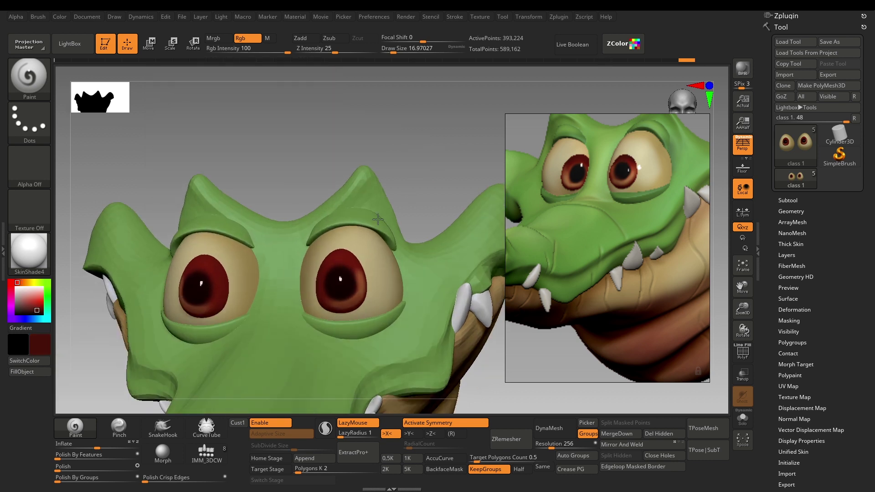
- Shade the irises with the dark red, using a draw size of about 37
right_click_drag(378, 219, 382, 217)
key("s")
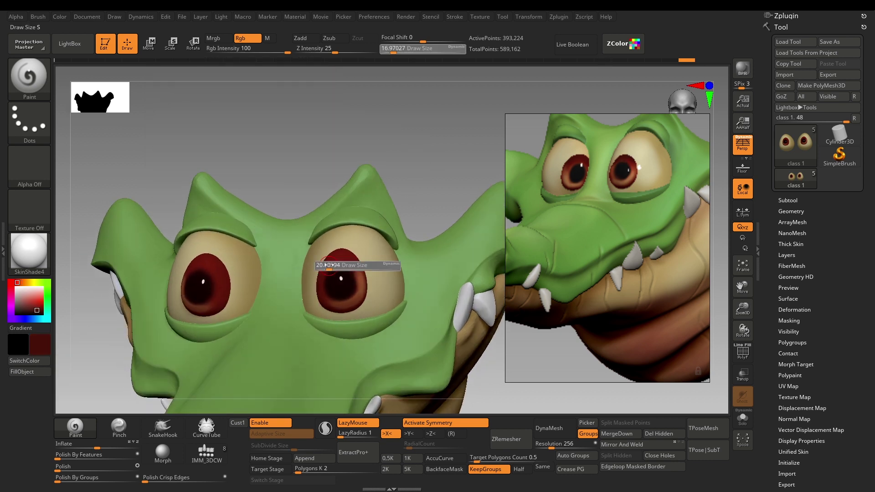
left_click(332, 267)
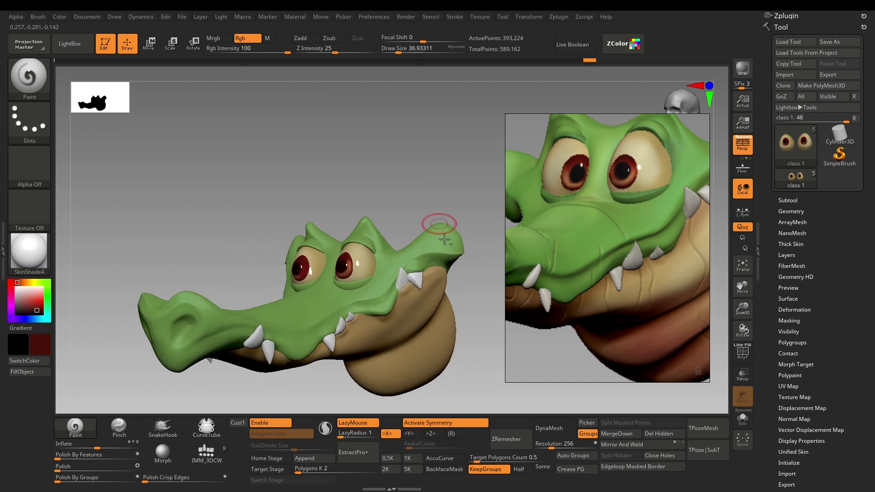
- Frame the whole crocodile head in both the model view and the reference window to compare them
left_click_drag(468, 369, 461, 387, "alt")
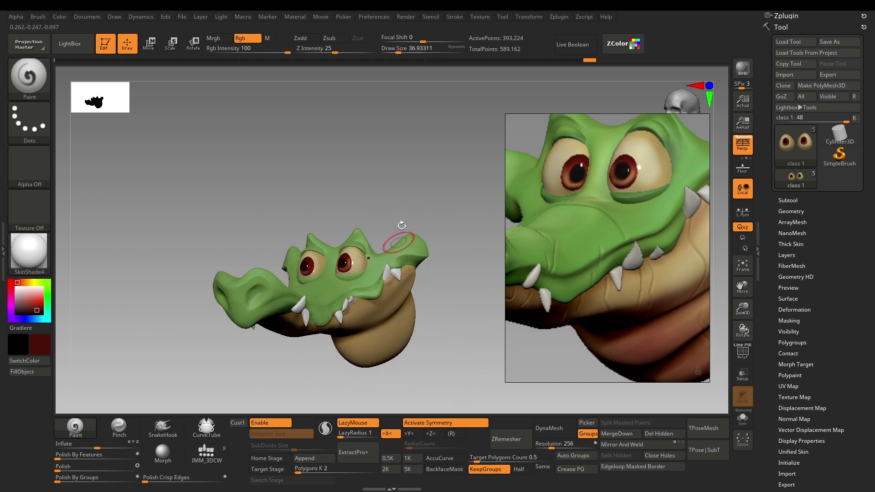
left_click_drag(407, 184, 460, 319)
scroll(574, 269, "down", 5)
middle_click_drag(576, 274, 568, 273)
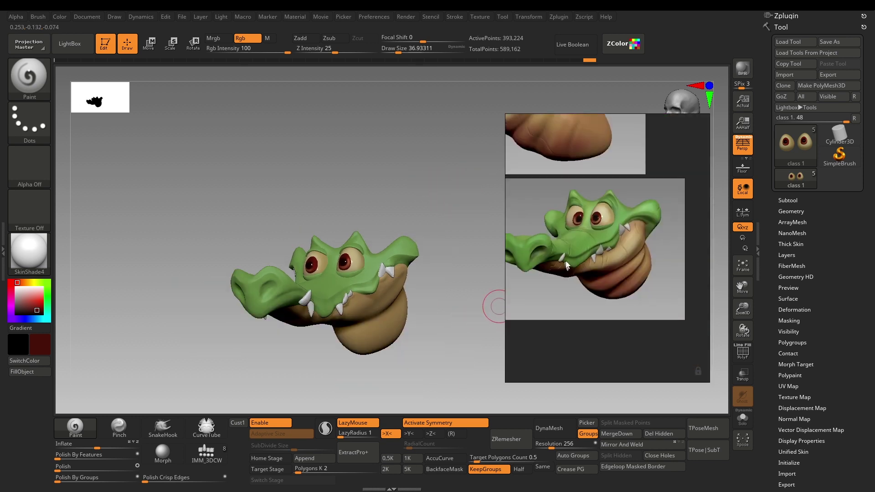
scroll(566, 262, "up", 2)
- Select the green head subtool and set the current colour to the skin green sampled from the reference image
left_click_drag(449, 288, 450, 311, "alt")
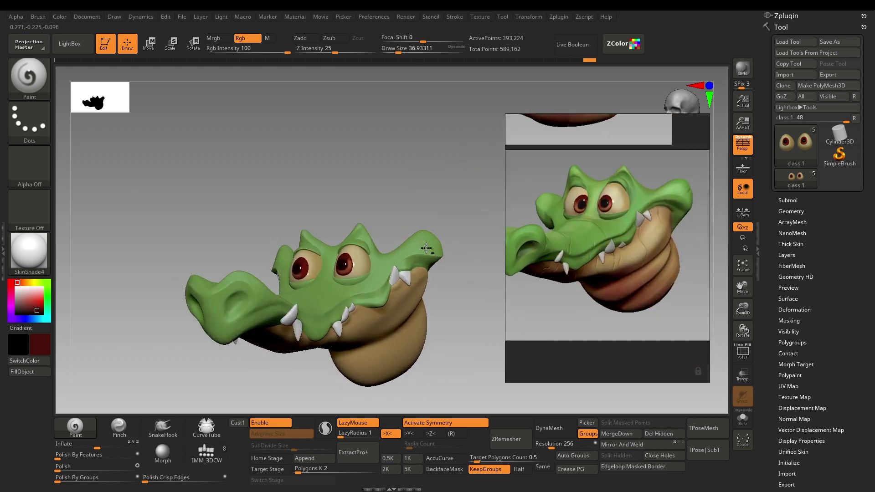
left_click(423, 246, "alt")
left_click_drag(451, 343, 468, 326, "alt")
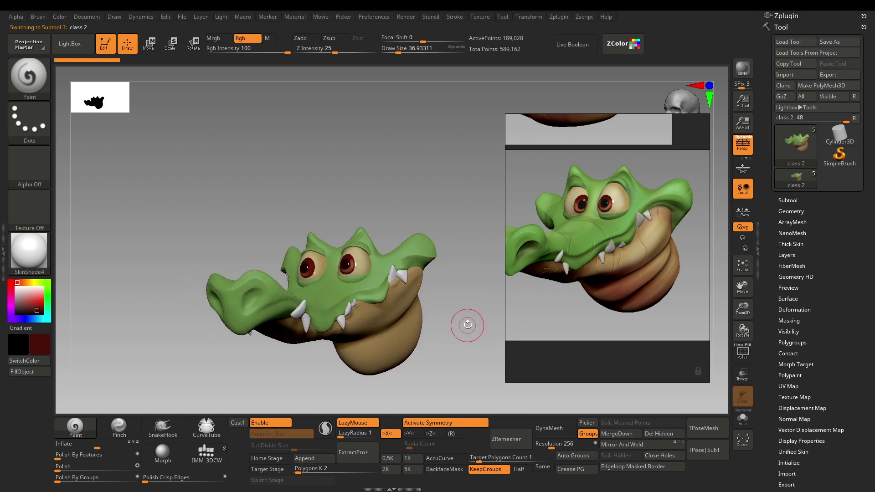
left_click(634, 52)
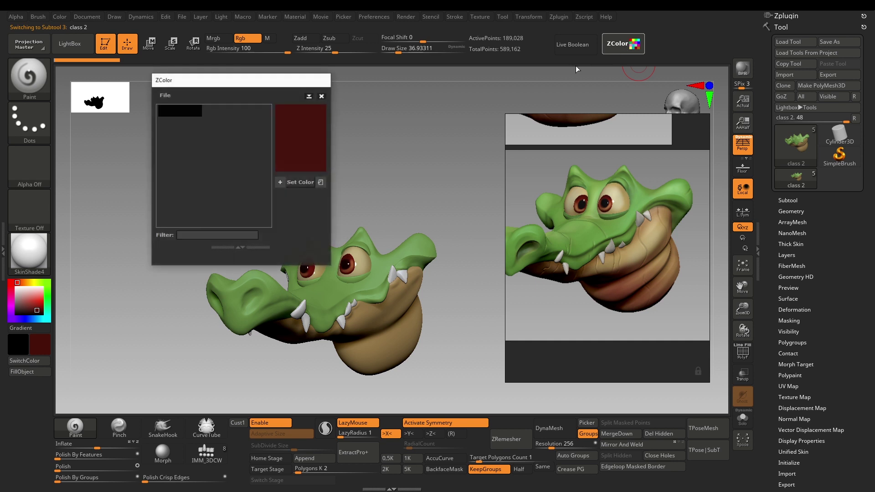
left_click(571, 229)
left_click(294, 183)
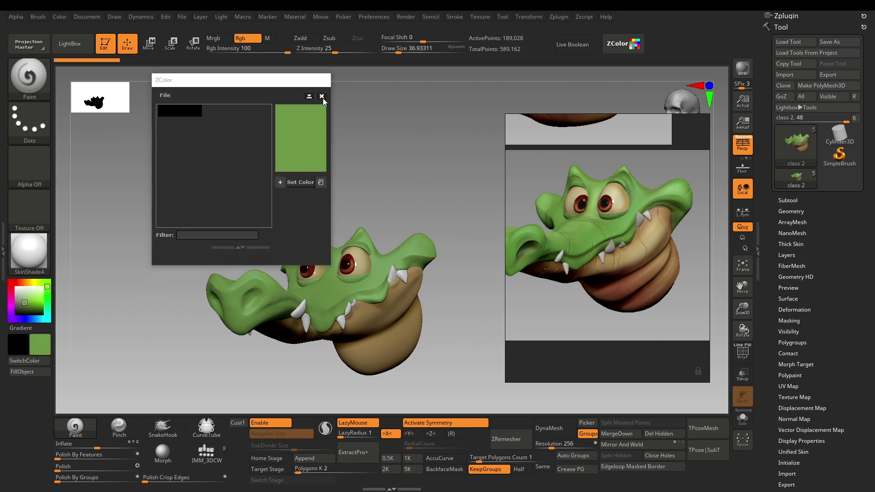
left_click(322, 96)
- Set the Paint brush's draw size to about 59 for painting the head
key("b")
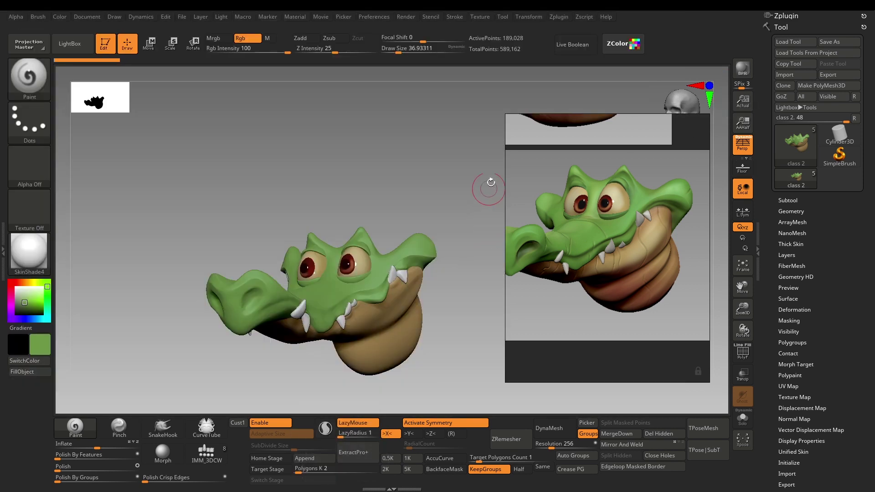
left_click_drag(490, 185, 475, 221)
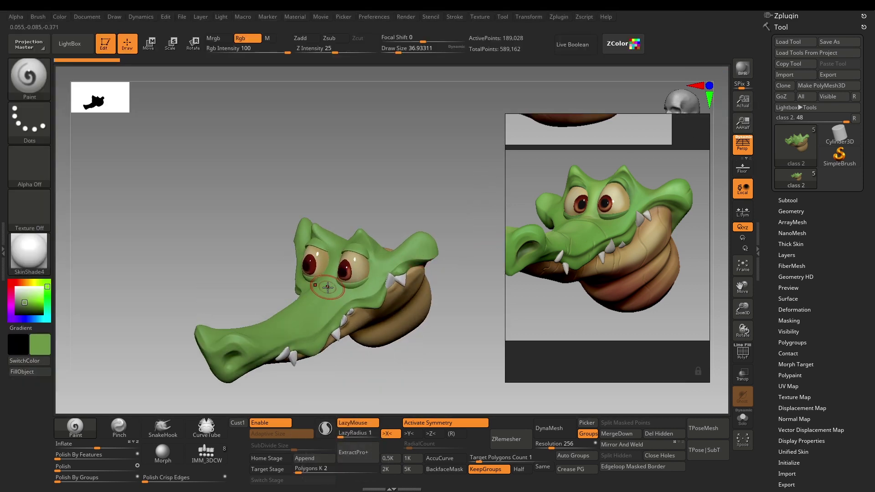
key("s")
left_click_drag(328, 288, 332, 288)
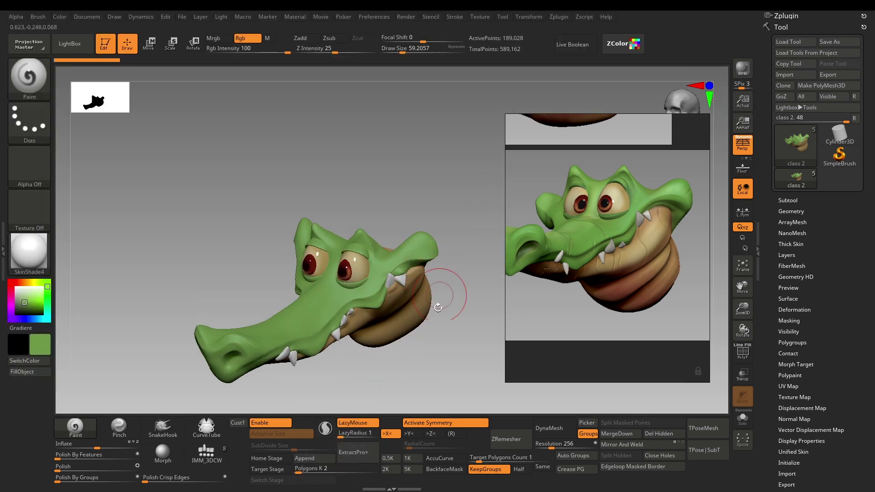
mouse_move(439, 308)
left_mouse_down()
mouse_move(445, 338)
mouse_move(493, 294)
mouse_move(472, 296)
left_mouse_up()
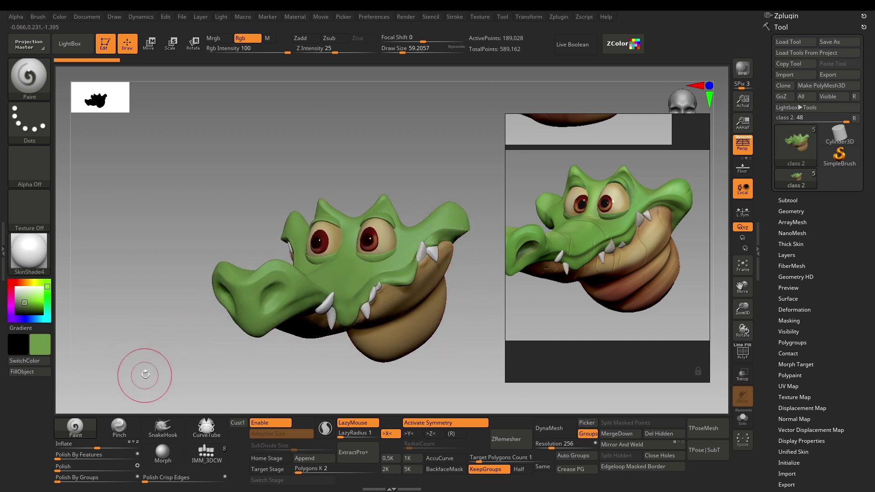
- Mask the brown jaw and neck polygroups so that only the green skin stays editable, and return to draw mode
left_click_drag(146, 375, 209, 357)
key("w")
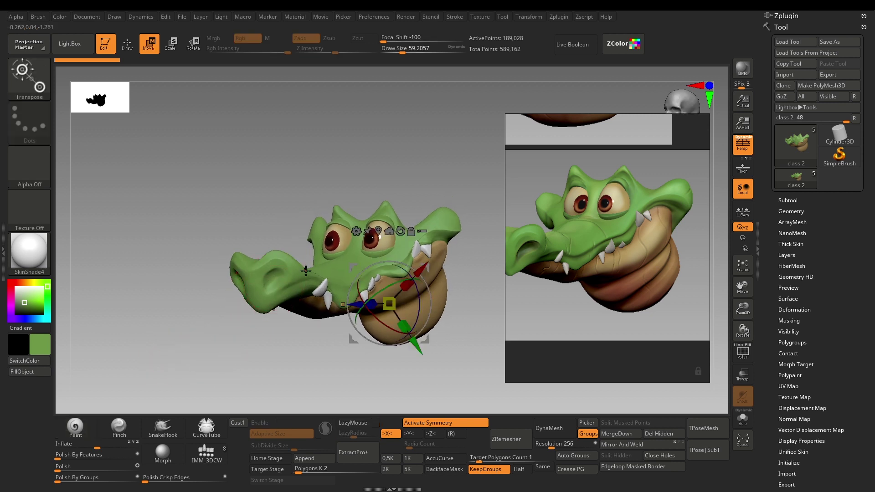
left_click(299, 271, "ctrl")
key("q")
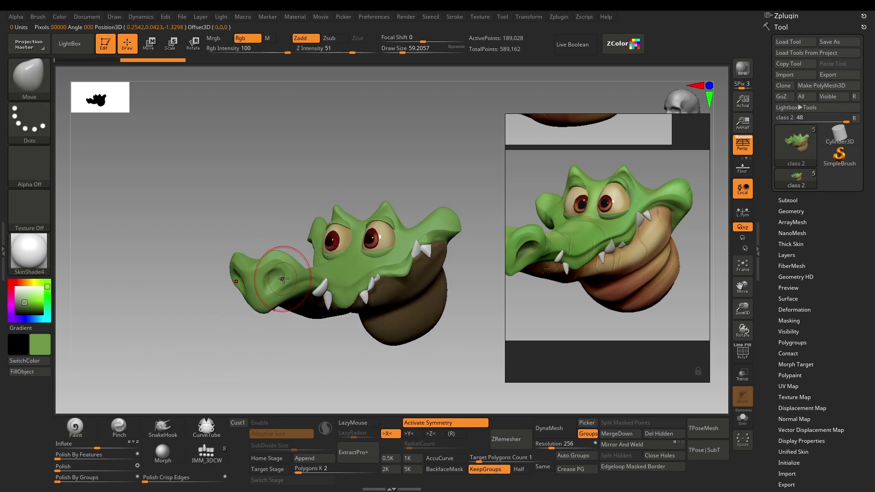
- Make the current green slightly more vivid and fill the unmasked skin with it
key("space")
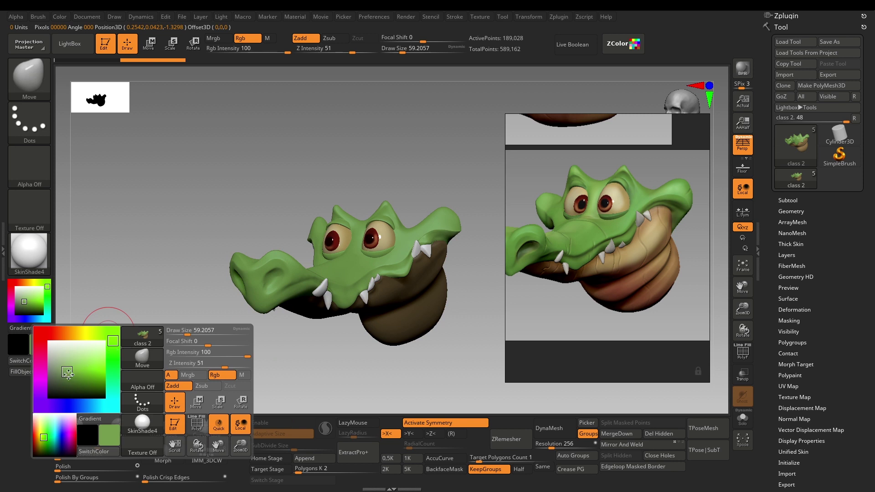
left_click_drag(68, 375, 72, 373)
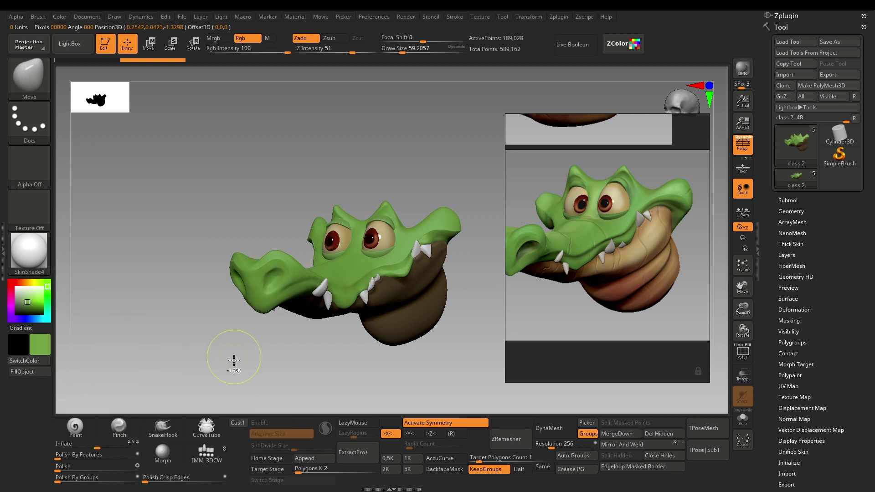
- Clear the mask from the jaw and neck, and set the current colour to a lighter yellow-green sampled from the reference image
left_click_drag(233, 359, 240, 376, "ctrl")
left_click_drag(240, 376, 323, 342)
left_click(615, 48)
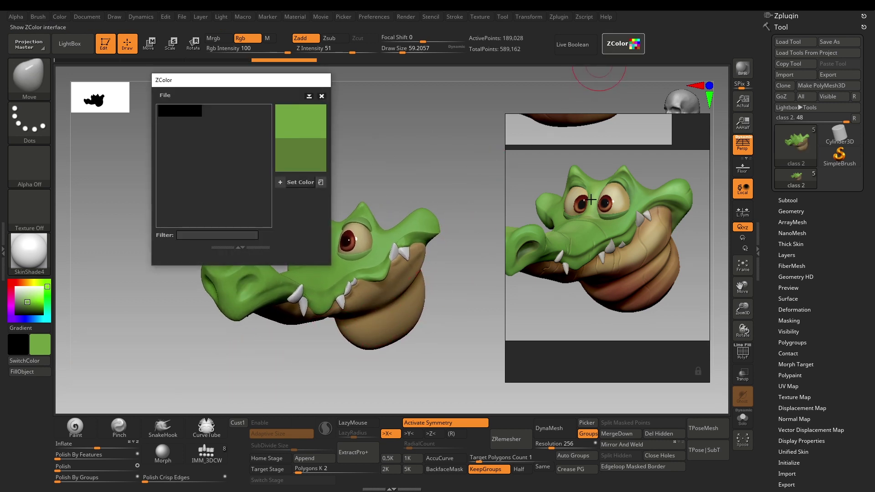
left_click(300, 182)
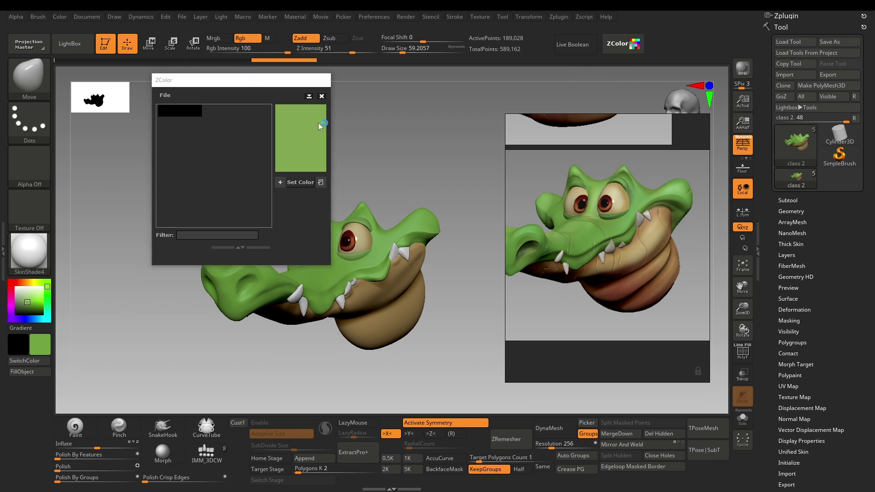
left_click(322, 96)
left_click_drag(396, 101, 424, 135)
- Paint the lighter green over the skin between the eyes with the Paint brush at a draw size of about 80
left_click(76, 427)
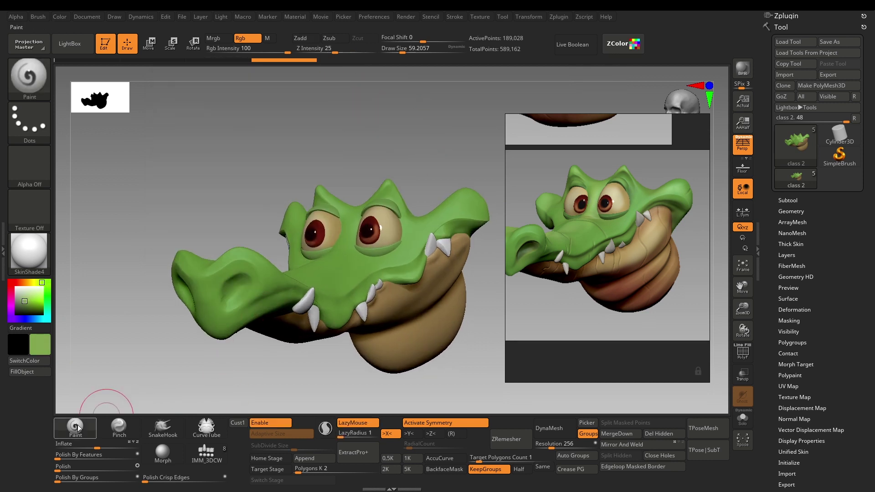
left_click_drag(258, 166, 272, 241)
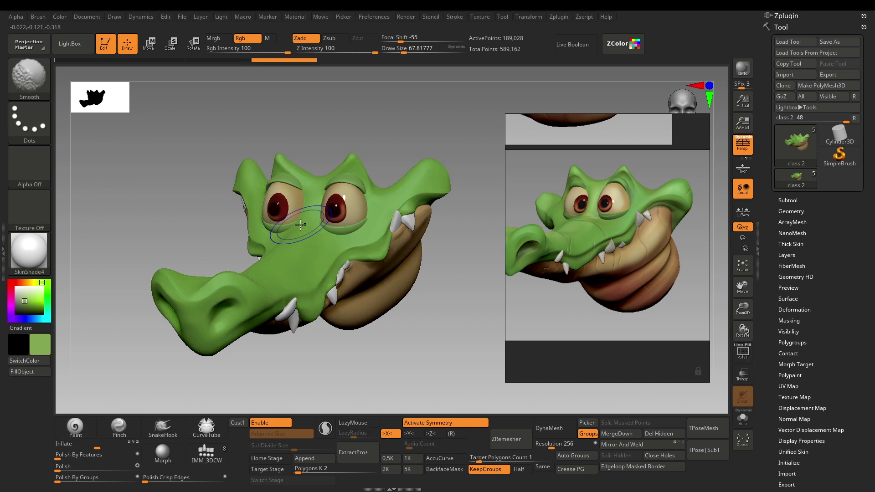
key("bracketright")
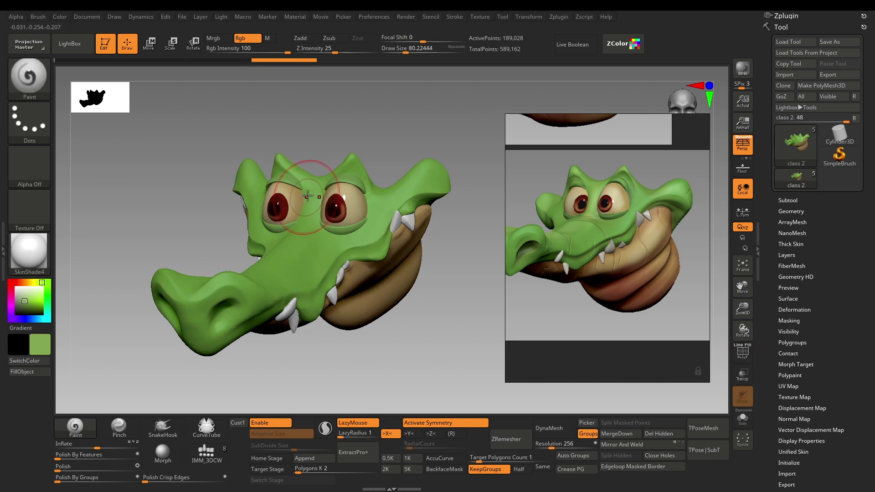
left_click_drag(312, 188, 305, 225)
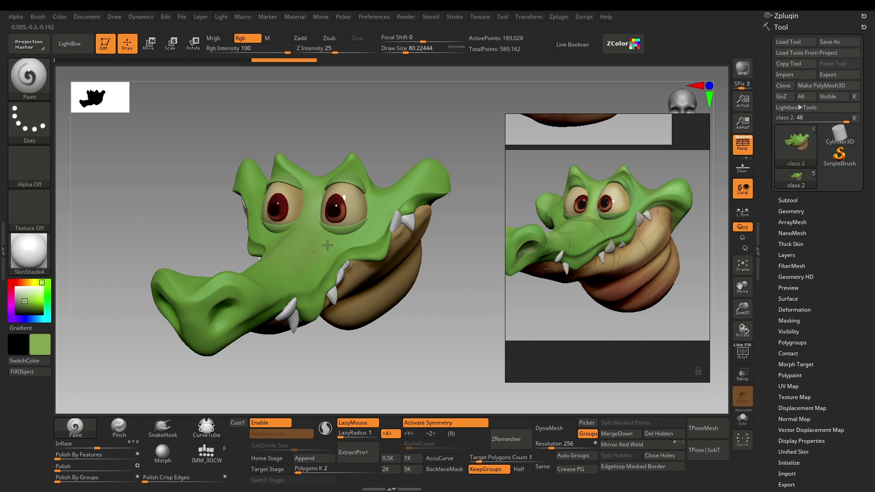
left_click_drag(347, 226, 360, 220)
- Paint the lighter green onto the ear and along the top of the snout at a draw size of about 68
key("bracketleft")
left_click_drag(394, 194, 407, 188)
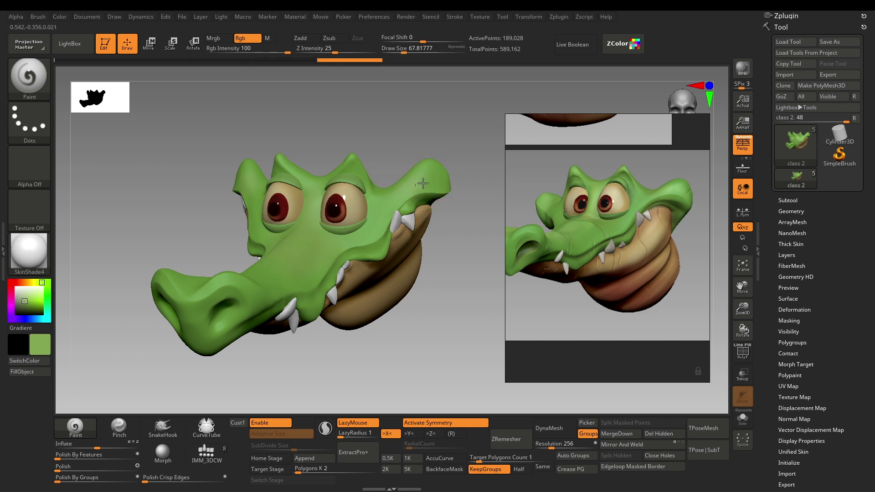
left_click_drag(433, 317, 445, 313)
left_click_drag(314, 331, 335, 231)
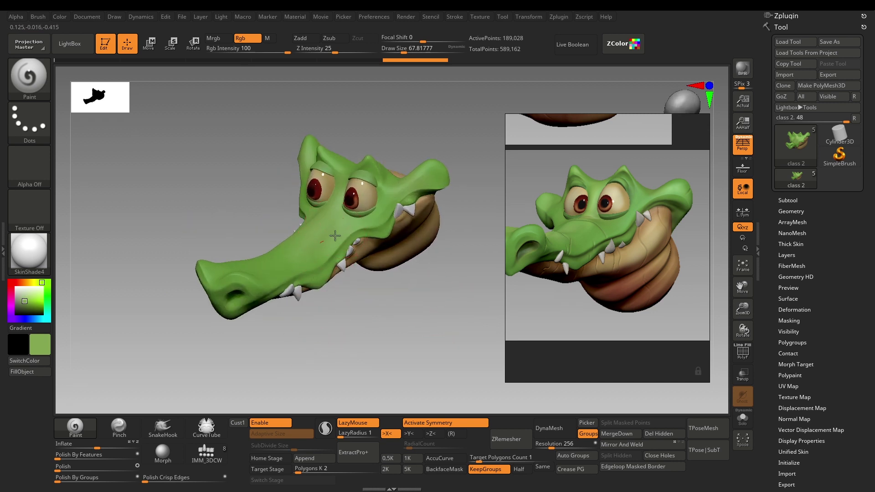
left_click_drag(250, 253, 334, 251)
left_click_drag(302, 365, 332, 357)
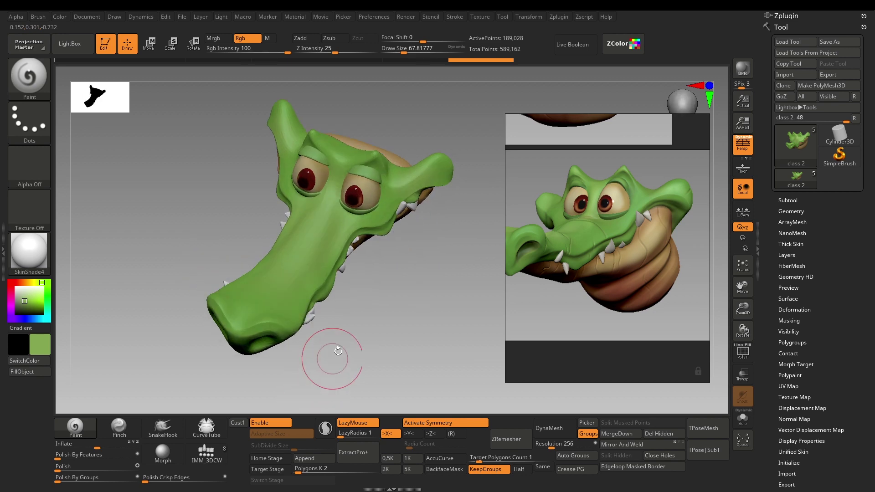
- Build up and smooth the bridge of the snout below the eyes using the ClayTubes brush with its alpha turned off
key("b")
key("c")
key("t")
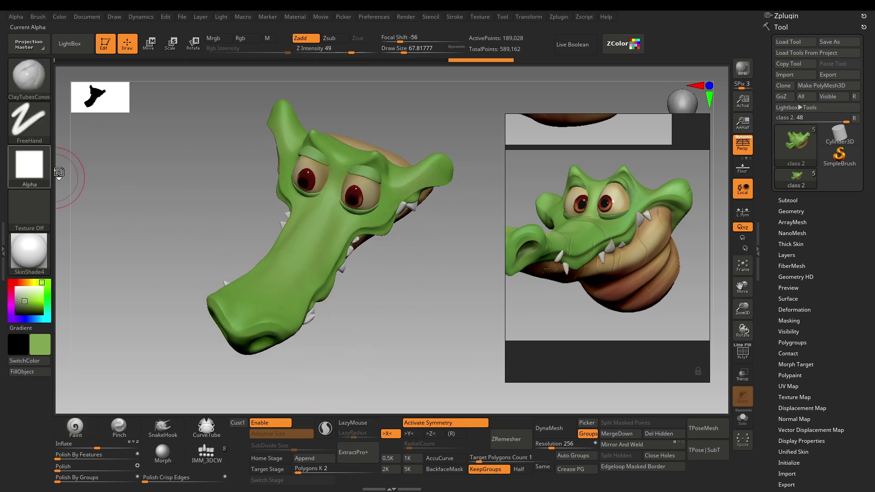
left_click(39, 171)
left_click(94, 177)
mouse_move(355, 326)
left_mouse_down()
mouse_move(380, 330)
mouse_move(365, 296)
left_mouse_up()
key("s")
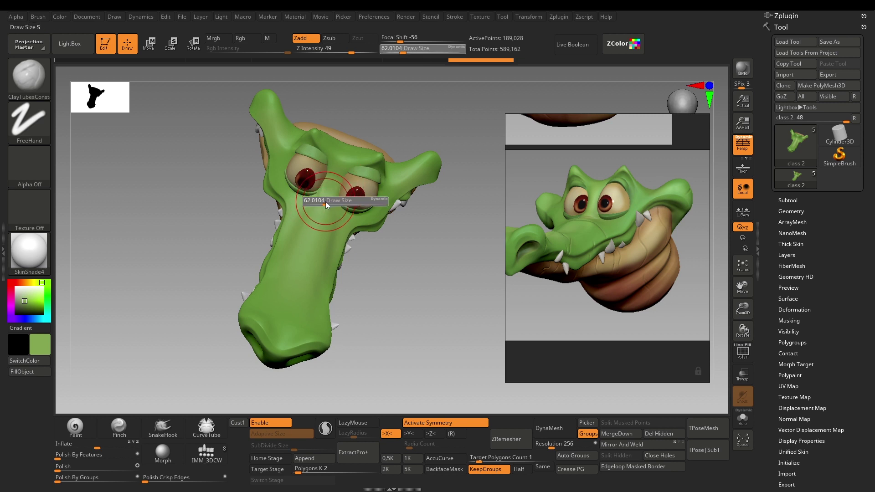
left_click(326, 203)
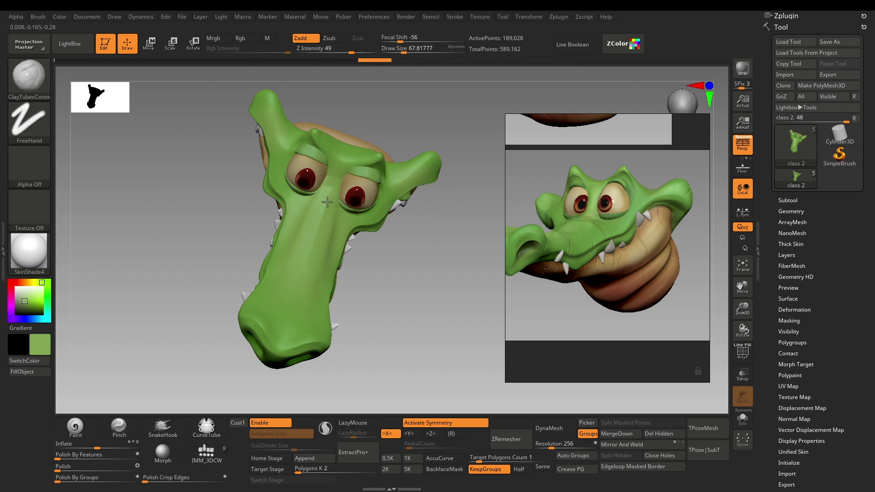
key("shift")
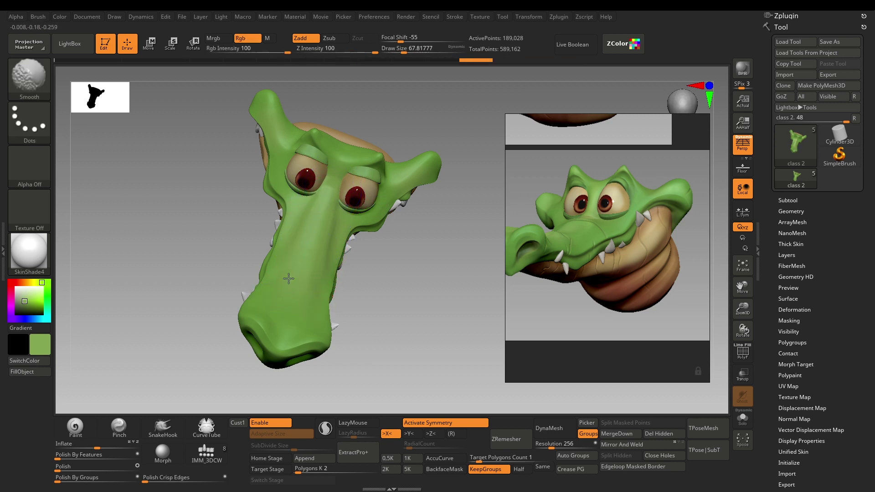
- Carve the top of the snout between the eyes using inverted ClayTubes strokes
mouse_move(356, 313)
left_mouse_down("alt")
mouse_move(401, 305)
mouse_move(397, 262)
mouse_move(381, 317)
mouse_move(365, 332)
left_mouse_up("alt")
left_click_drag(299, 305, 306, 332)
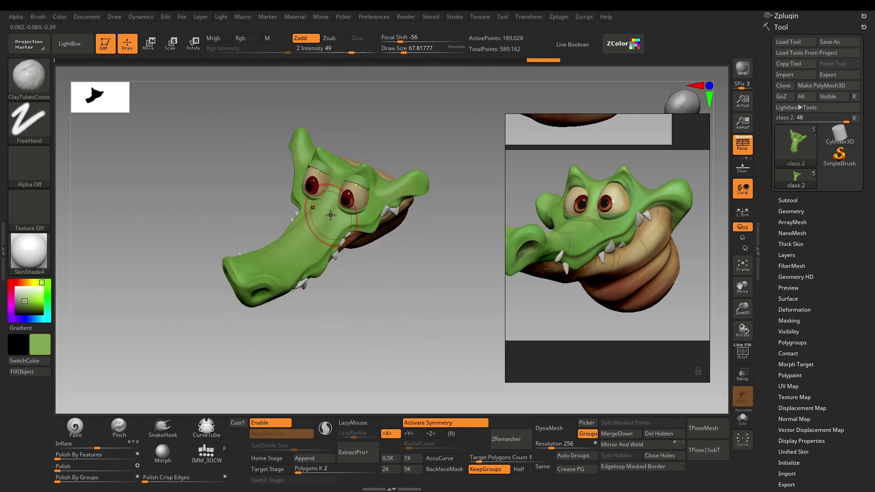
mouse_move(330, 215)
left_mouse_down("alt")
mouse_move(333, 192)
mouse_move(325, 206)
mouse_move(335, 191)
left_mouse_up("alt")
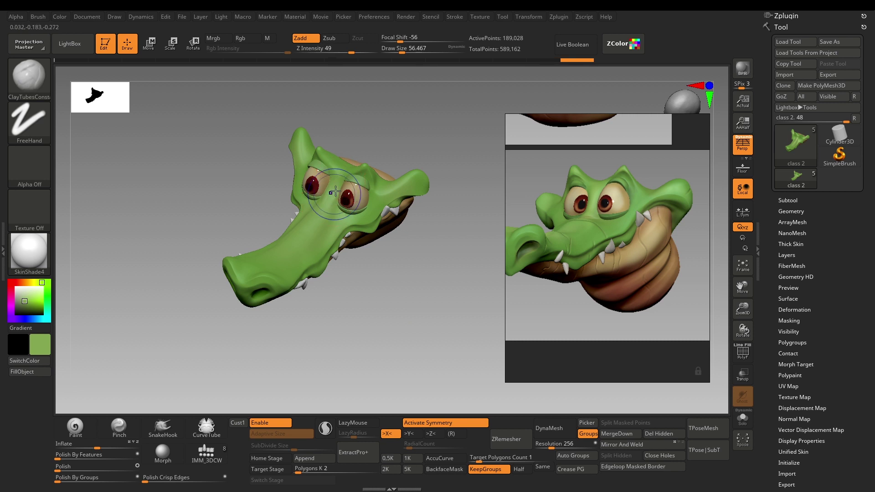
- Set the current colour to the dark green sampled from the reference image
left_click_drag(348, 299, 409, 354)
left_click(622, 43)
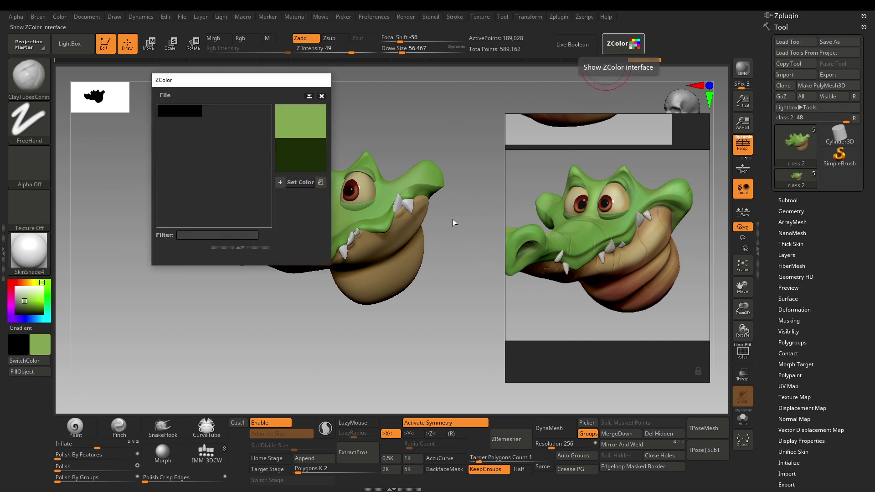
left_click(306, 183)
left_click(321, 97)
- Darken the insides of the nostrils using the Paint brush, reducing its draw size to about 17
left_click_drag(212, 331, 237, 304)
key("s")
left_click_drag(272, 235, 267, 235)
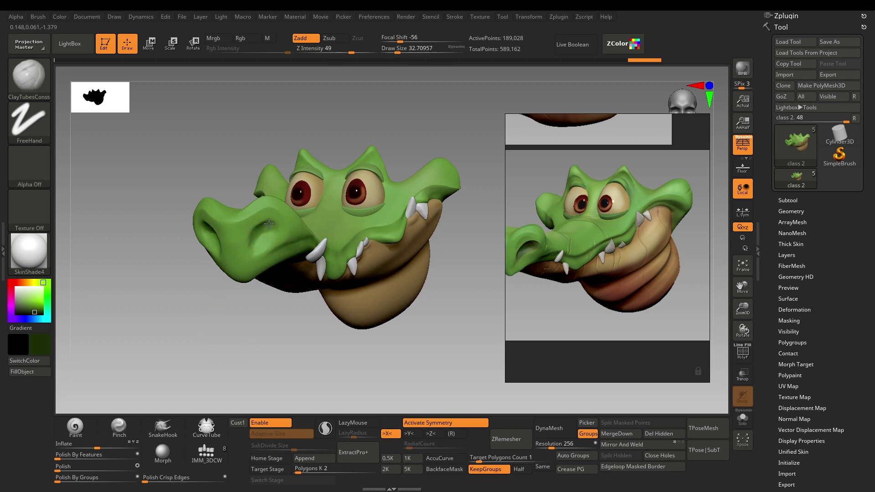
left_click(94, 425)
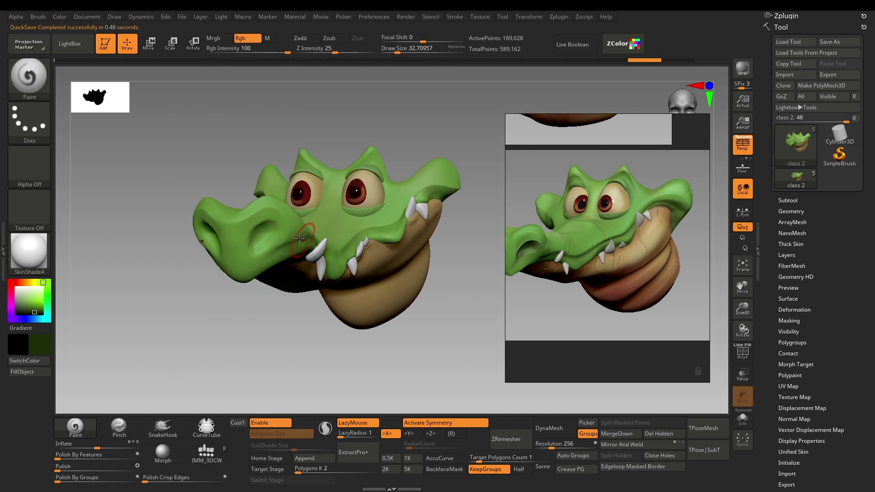
key("s")
left_click_drag(265, 232, 261, 243)
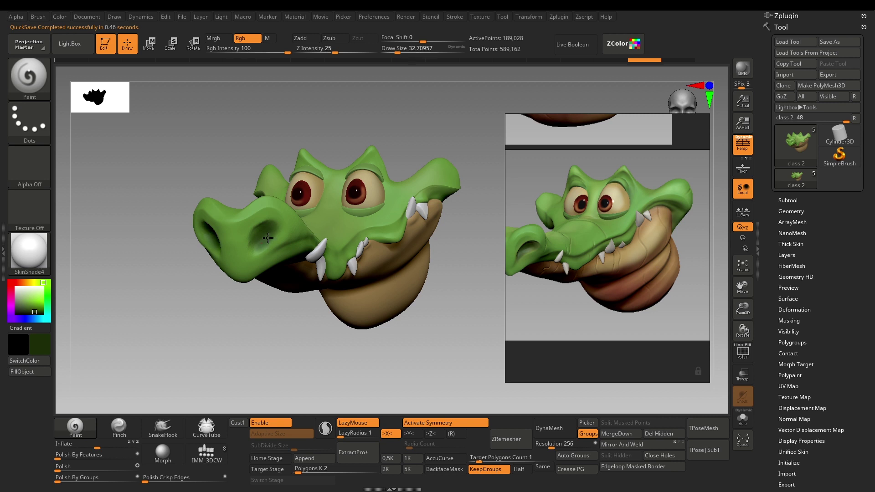
left_click_drag(260, 303, 238, 270)
left_click_drag(188, 345, 204, 232)
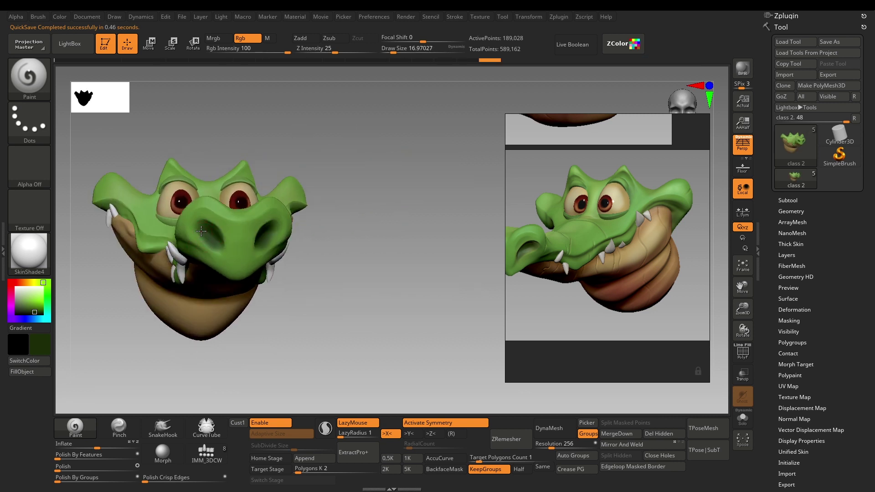
- Compare the nostril's shape on the model with the reference image by outlining both in red, and clear the marks
left_click_drag(326, 299, 376, 326)
scroll(580, 301, "down", 2)
scroll(592, 292, "up", 5)
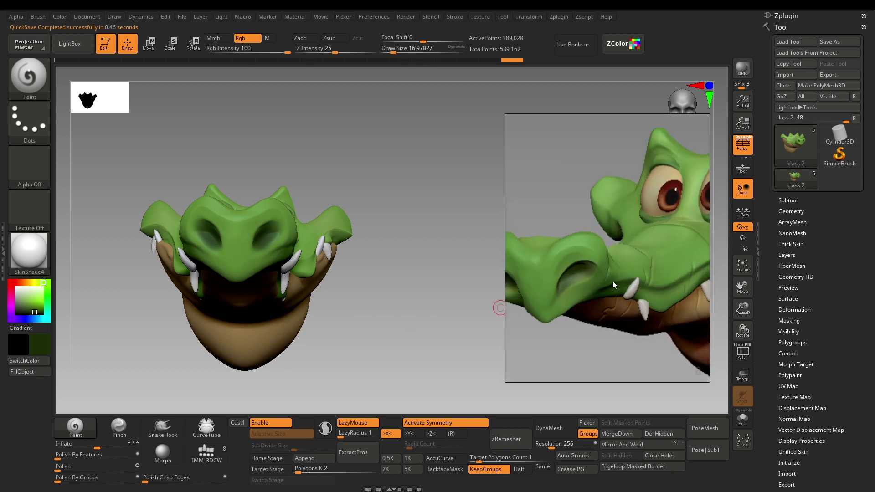
middle_click_drag(613, 280, 634, 266)
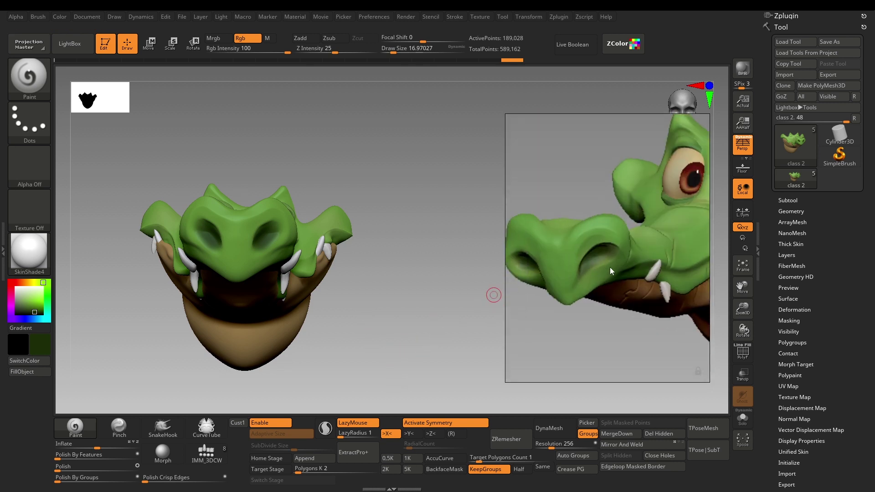
left_click_drag(413, 339, 557, 280)
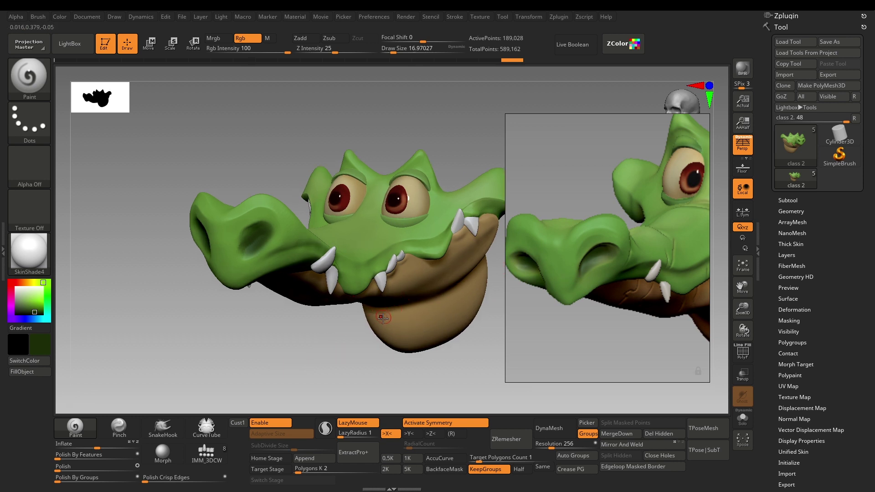
key("ctrl+shift+3")
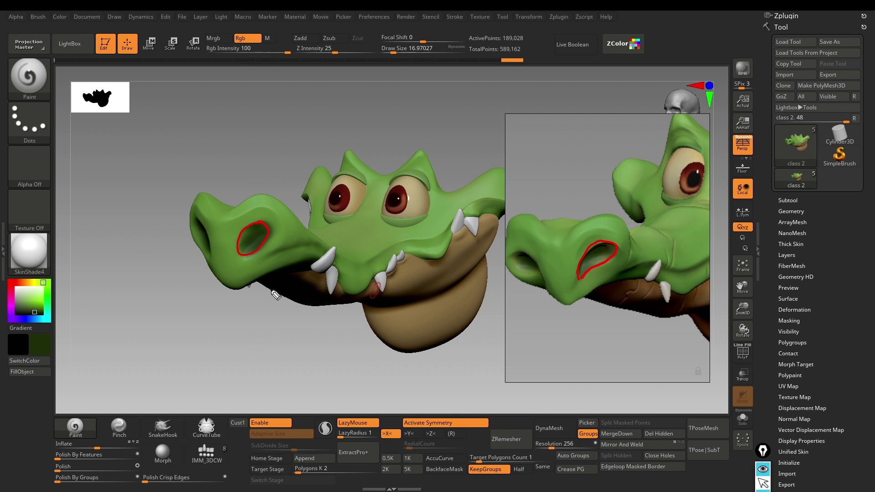
key("ctrl+shift+1")
- Switch to the Move brush and lower the head by one subdivision level for reshaping the nostrils
left_click_drag(303, 357, 287, 343)
key("b")
key("m")
key("v")
key("shift+d")
key("shift+d")
key("shift")
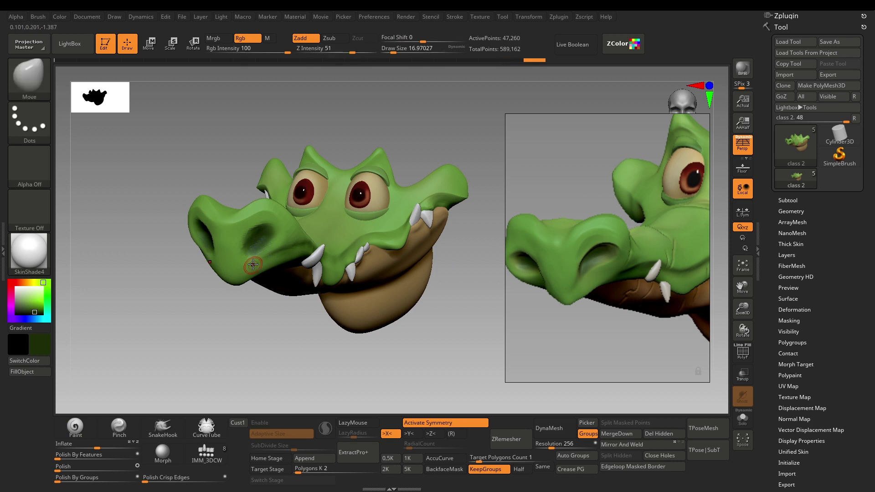
key("d")
- Pull the lower rim and inner edge of the nostrils into shape using Move at draw sizes of about 23 to 27
key("s")
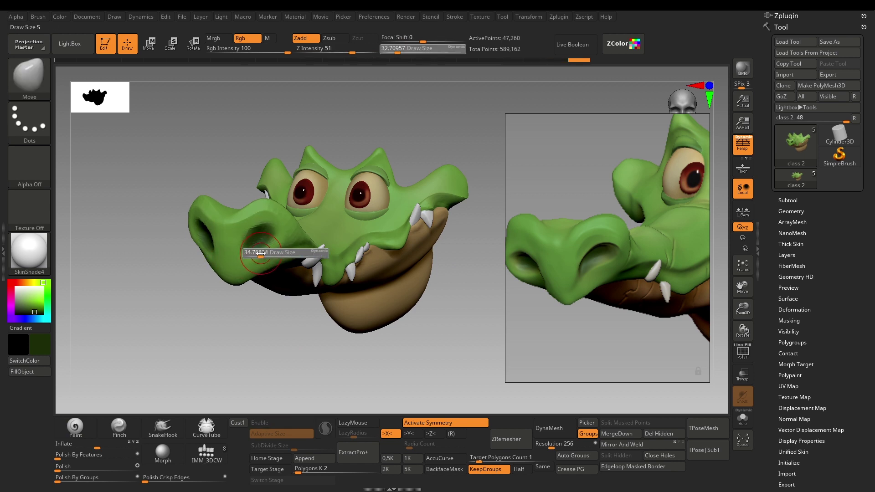
left_click_drag(256, 253, 261, 253)
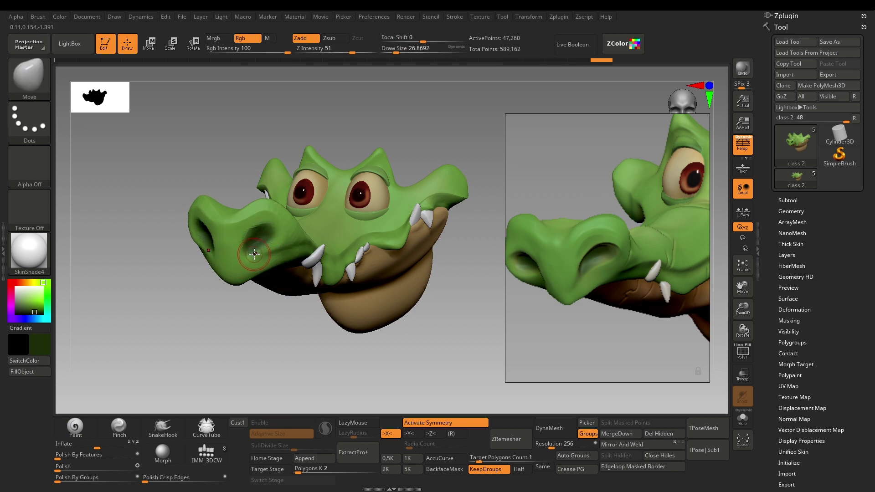
key("s")
left_click_drag(255, 235, 252, 231)
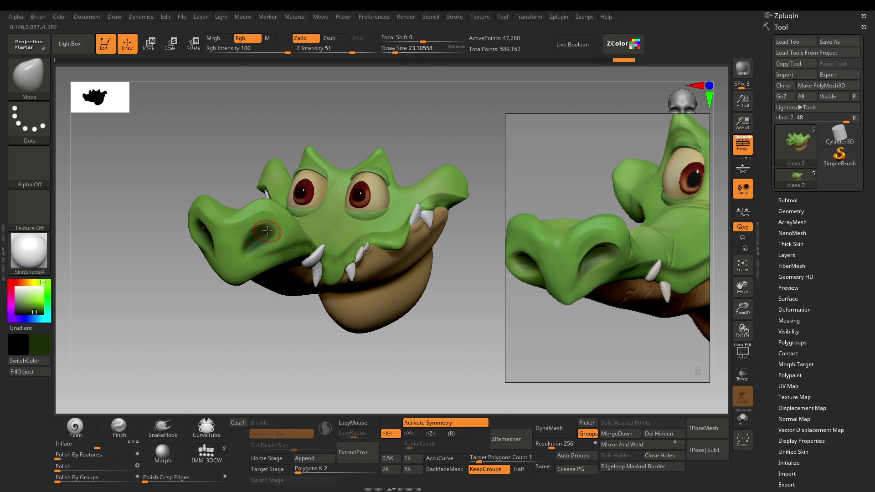
key("bracketright")
key("bracketleft")
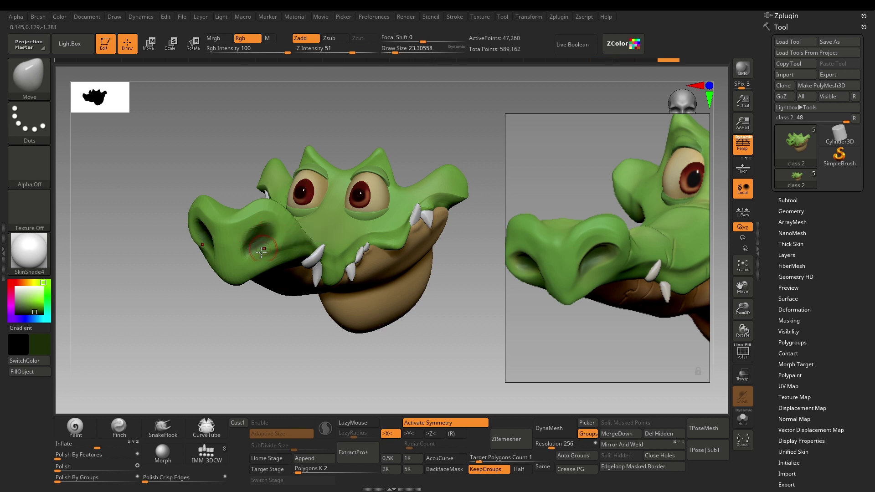
- Adjust the inner edge and lower corner of the nostrils with the Move brush to match the reference image
right_click_drag(272, 358, 285, 338, "ctrl")
scroll(580, 273, "down", 4)
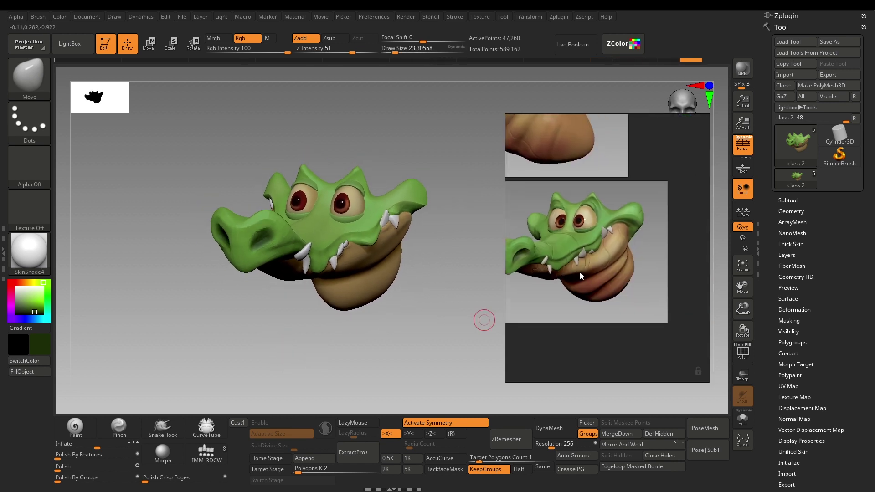
scroll(597, 268, "up", 3)
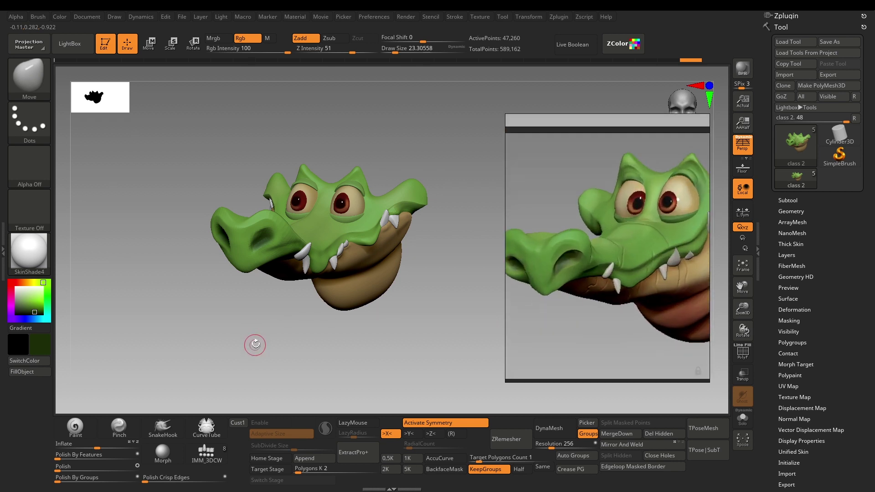
right_click_drag(258, 326, 267, 356, "alt")
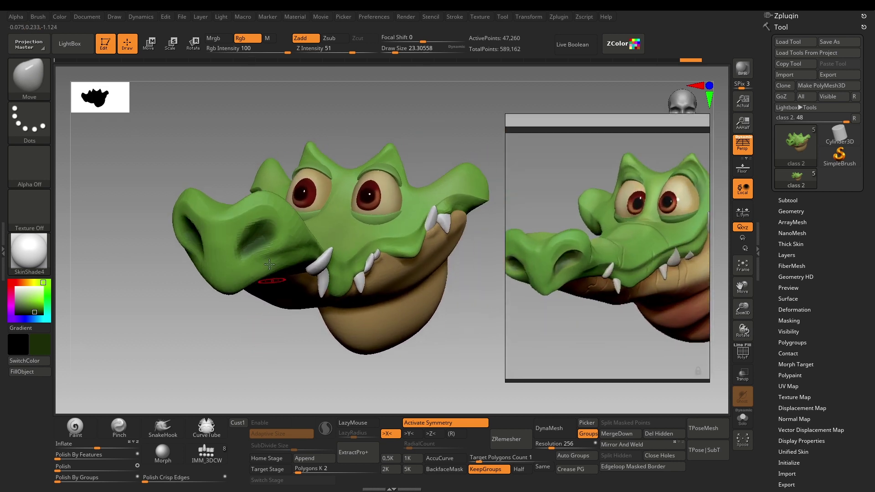
key("s")
left_click_drag(248, 235, 249, 235)
left_click_drag(244, 239, 243, 256)
key("s")
left_click_drag(241, 257, 244, 259)
- Refine the nostril openings from a higher viewpoint using the Move brush at a draw size of about 33
mouse_move(267, 330)
right_mouse_down("ctrl")
mouse_move(262, 311)
mouse_move(266, 330)
right_mouse_up("ctrl")
right_click_drag(266, 330, 269, 347, "ctrl")
key("s")
left_click_drag(264, 232, 267, 232)
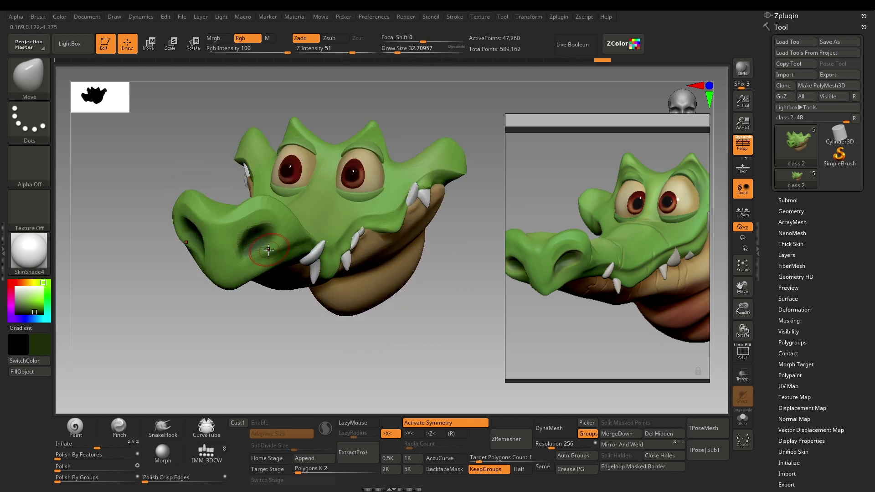
- Reshape the lower rim of the nostrils from a side angle using Move at a draw size of about 31
mouse_move(270, 368)
right_mouse_down("ctrl")
mouse_move(271, 347)
mouse_move(264, 361)
mouse_move(262, 353)
mouse_move(275, 357)
mouse_move(274, 343)
right_mouse_up("ctrl")
left_click_drag(285, 344, 305, 361)
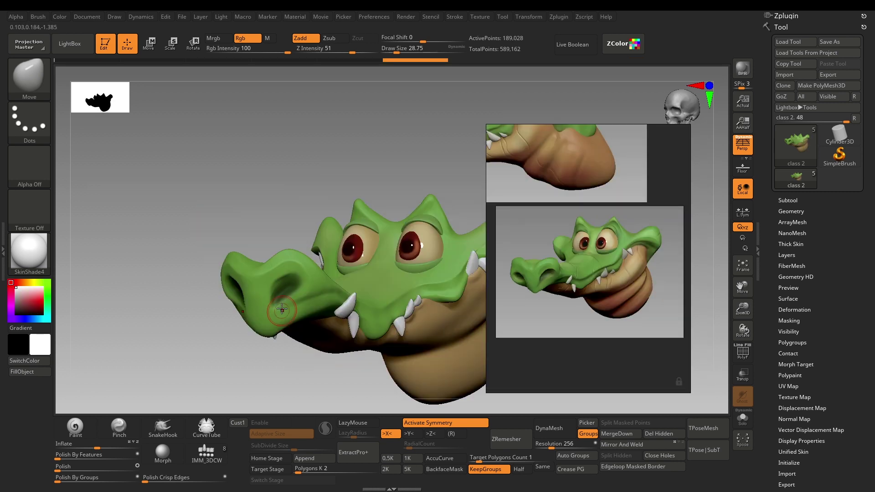
key("s")
mouse_move(278, 306)
left_mouse_down()
mouse_move(272, 287)
mouse_move(293, 288)
left_mouse_up()
key("s")
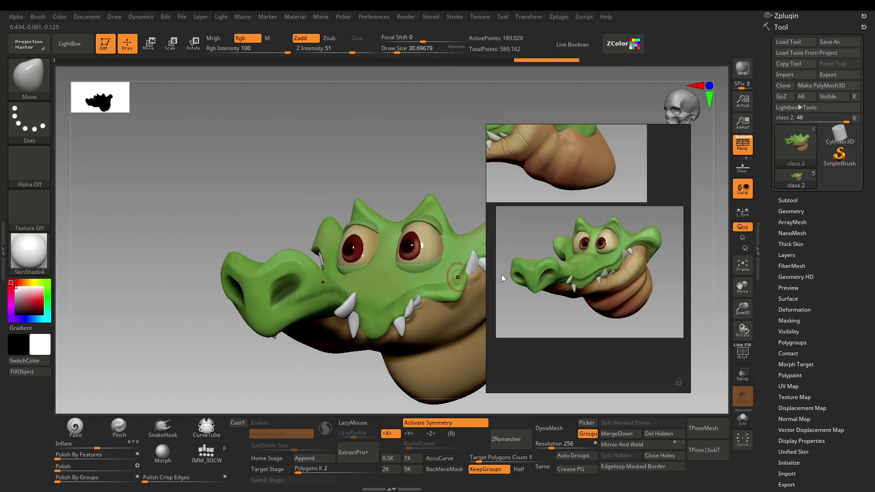
- Adjust the nostril and surrounding snout against the enlarged reference using Move at draw sizes of about 49 and 29
scroll(567, 272, "up", 3)
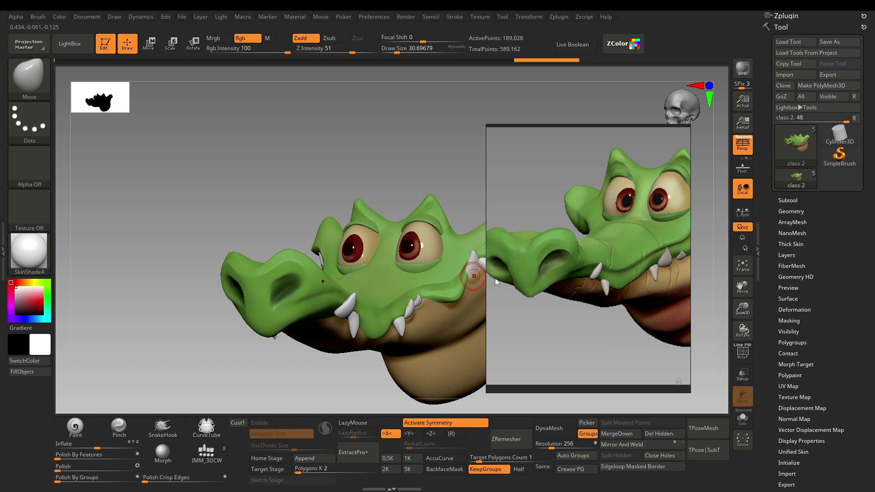
key("s")
left_click_drag(198, 356, 208, 353)
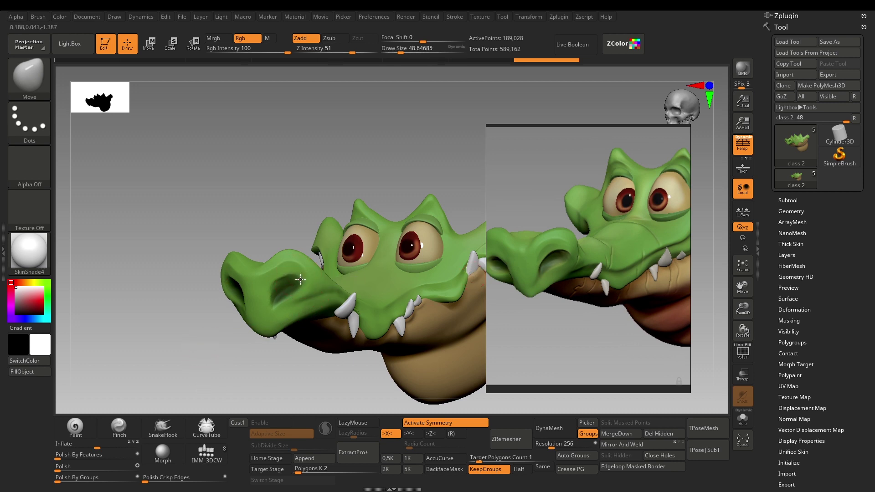
key("s")
left_click_drag(287, 281, 281, 282)
key("s")
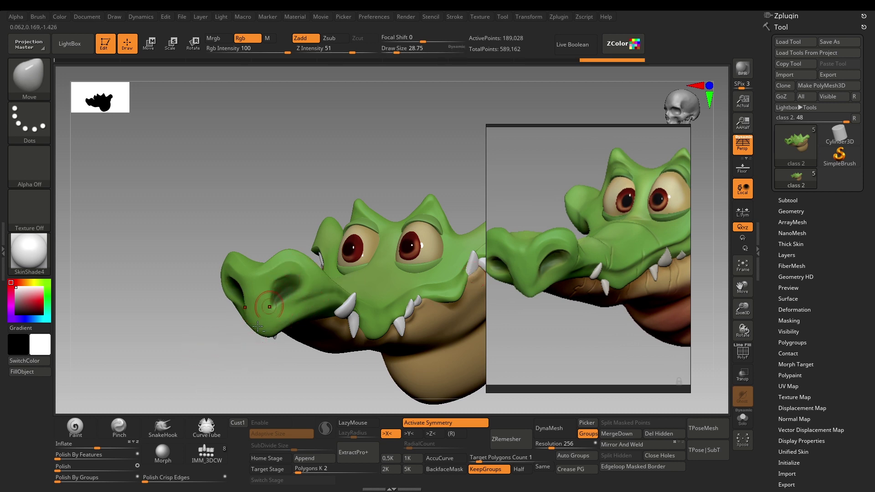
mouse_move(258, 326)
left_mouse_down()
mouse_move(270, 354)
mouse_move(230, 371)
mouse_move(244, 377)
mouse_move(440, 338)
left_mouse_up()
- Sample a light green from the reference crocodile with ZColor, set it as the current color, and switch to the Paint brush
scroll(569, 281, "down", 3)
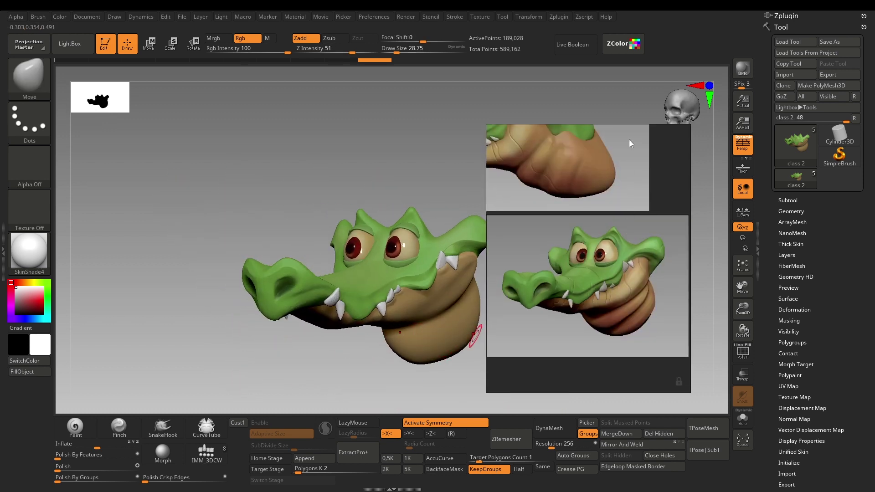
left_click(619, 48)
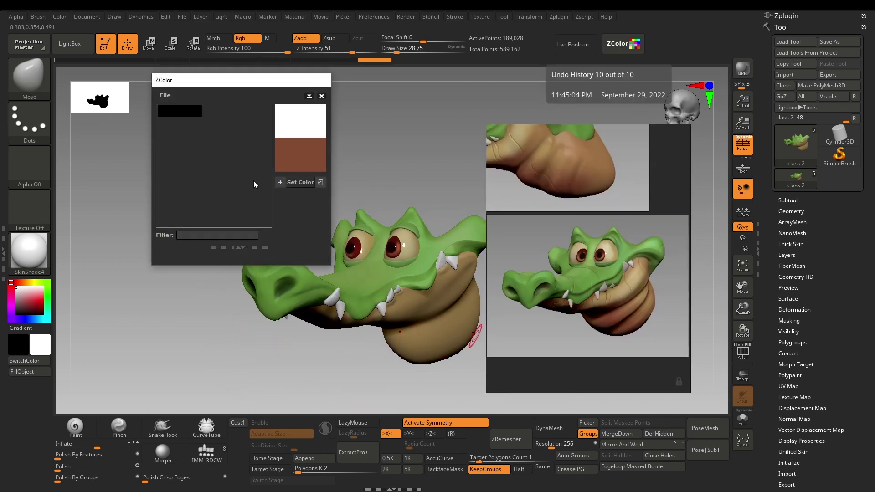
left_click(592, 252)
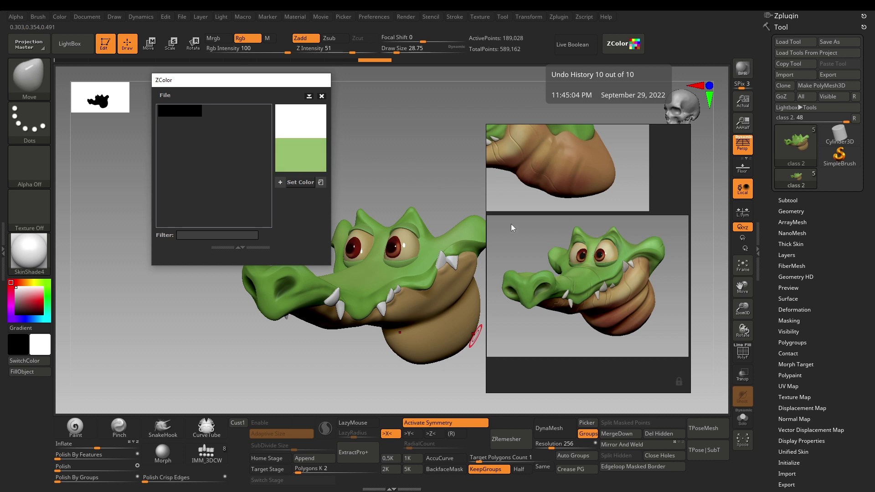
left_click(296, 182)
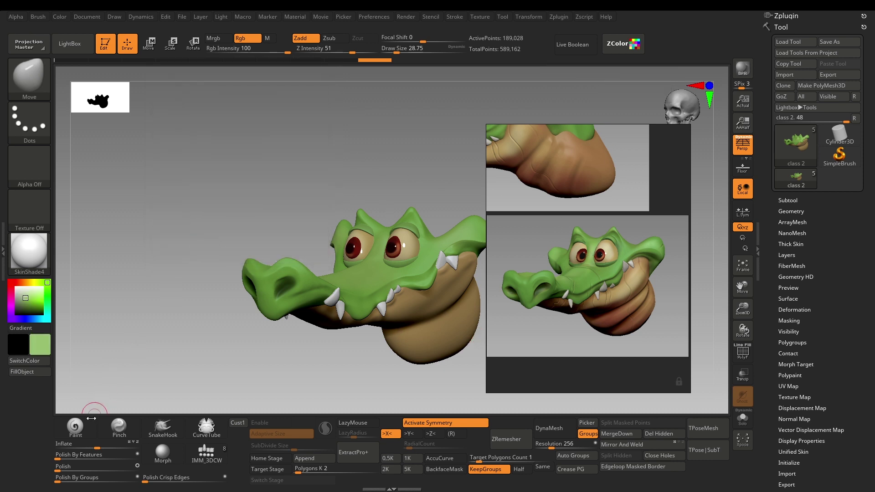
right_click_drag(265, 193, 315, 211)
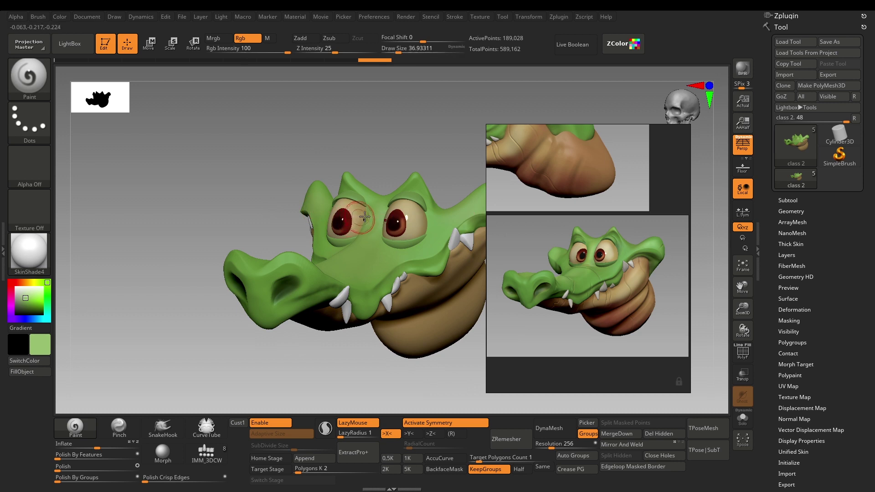
- Paint the light green between the eyes and down the bridge of the snout at a draw size of about 46, undoing the last stroke
key("bracketright")
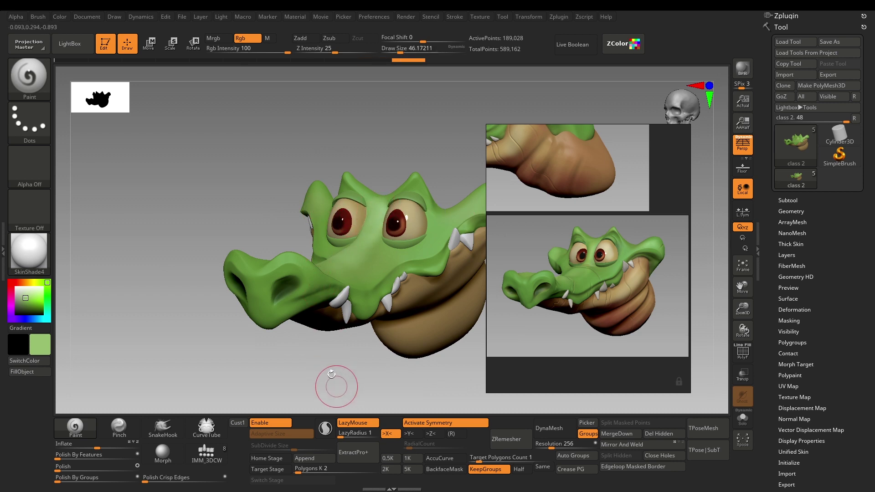
right_click_drag(336, 386, 342, 348, "ctrl")
key("shift")
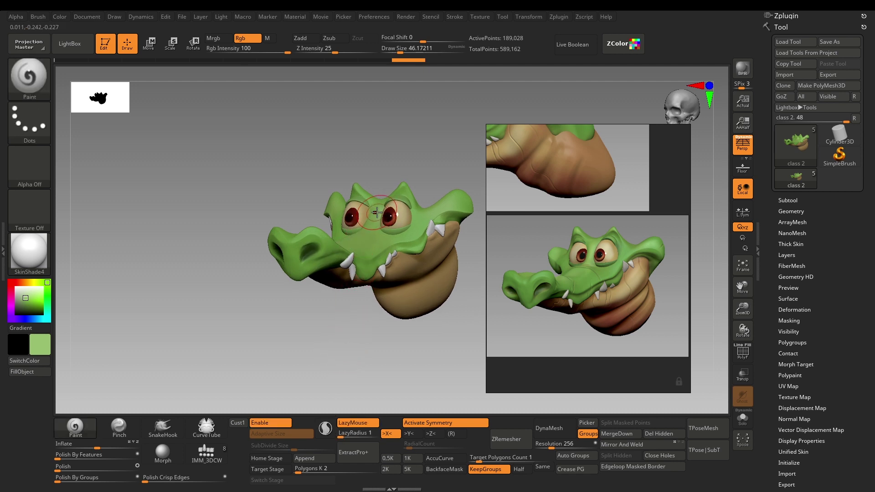
mouse_move(378, 209)
left_mouse_down()
mouse_move(364, 235)
mouse_move(359, 230)
left_mouse_up()
left_click_drag(336, 338, 338, 360)
left_click_drag(375, 211, 367, 229)
left_click_drag(413, 339, 382, 358, "alt")
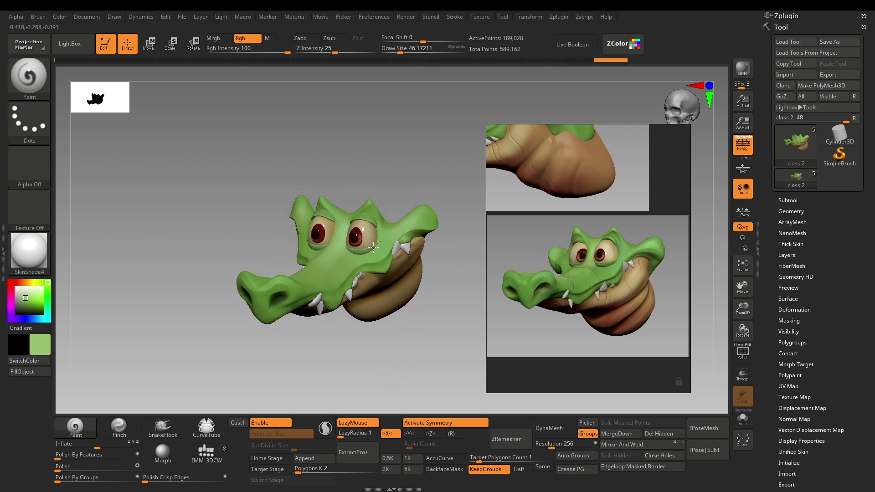
key("ctrl+z")
- Sample the green skin color from the model, darken it, and set the Paint brush's draw size to about 35
left_click_drag(384, 347, 375, 337)
key("c")
left_click_drag(214, 359, 199, 353)
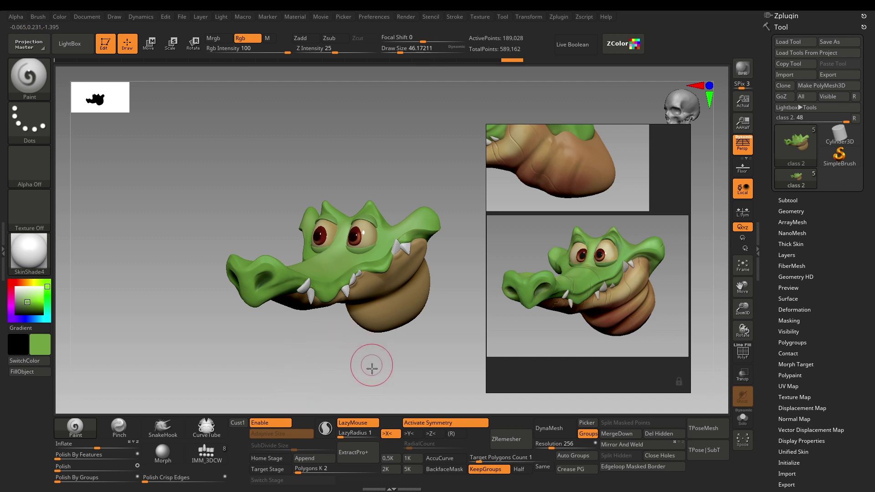
left_click_drag(372, 367, 418, 238)
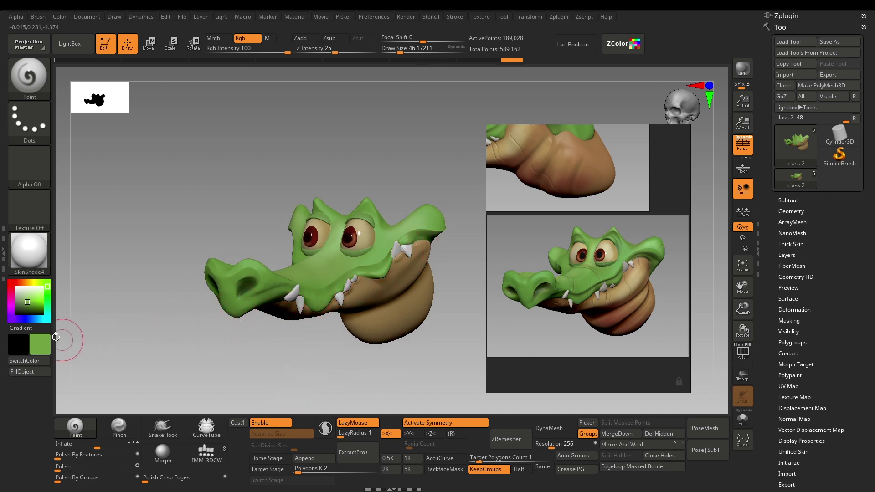
key("space")
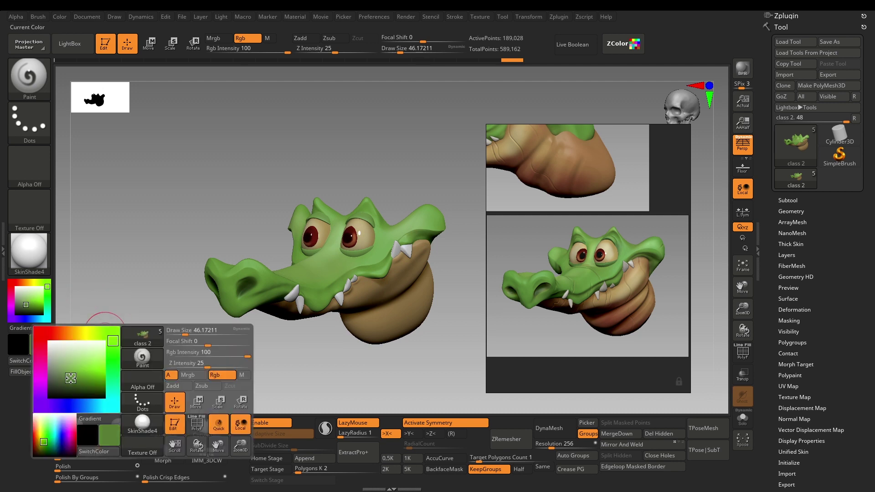
left_click(75, 377)
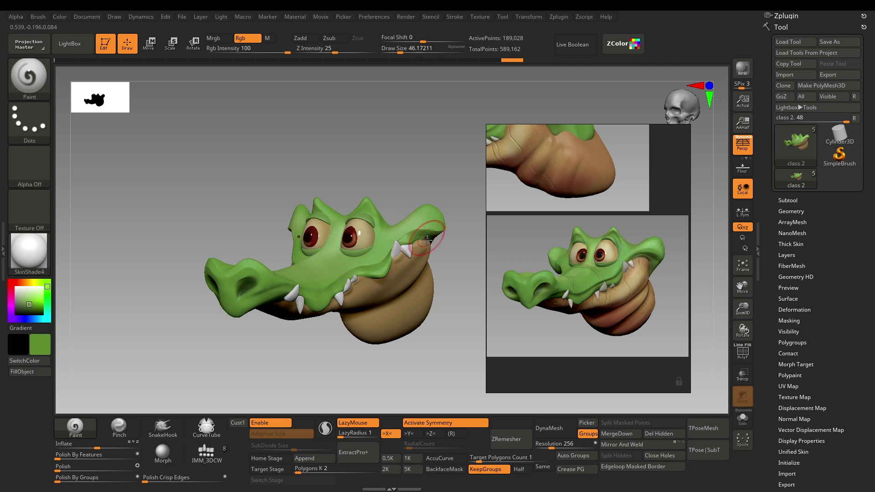
key("s")
left_click_drag(418, 247, 415, 248)
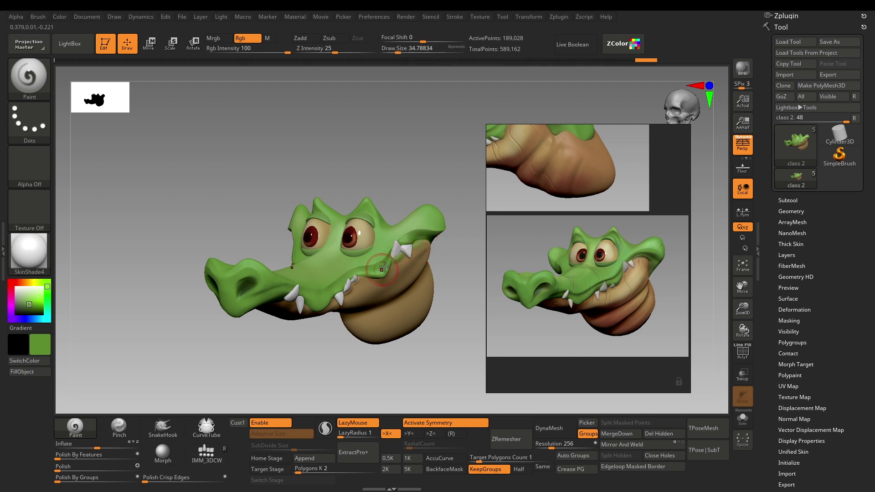
- Mask the brown jaw and neck, leaving the green skin polygroup unmasked
key("w")
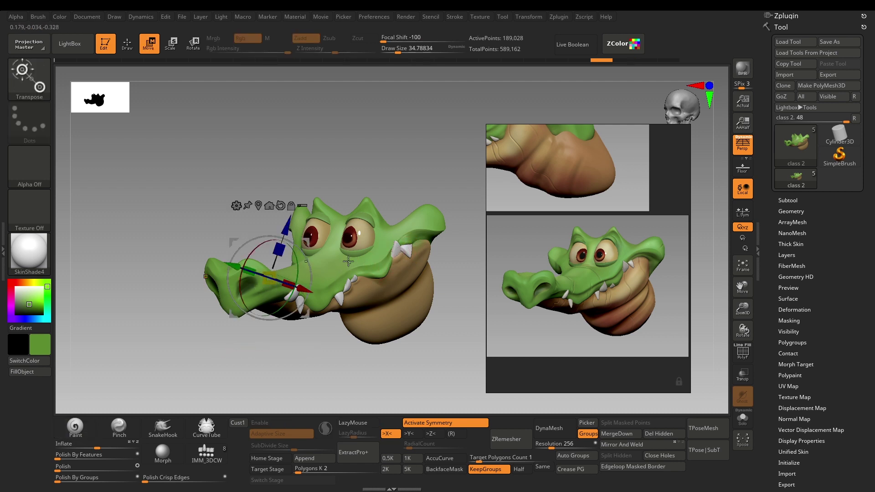
left_click(348, 262, "ctrl")
key("q")
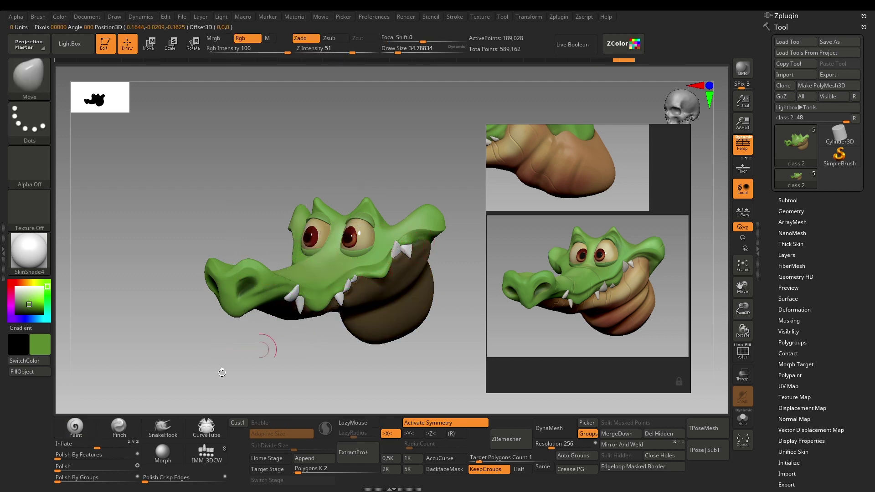
- Paint the darker green along the lower edges of the green skin at draw sizes of about 27 to 29, and clear the mask
left_click(75, 427)
key("s")
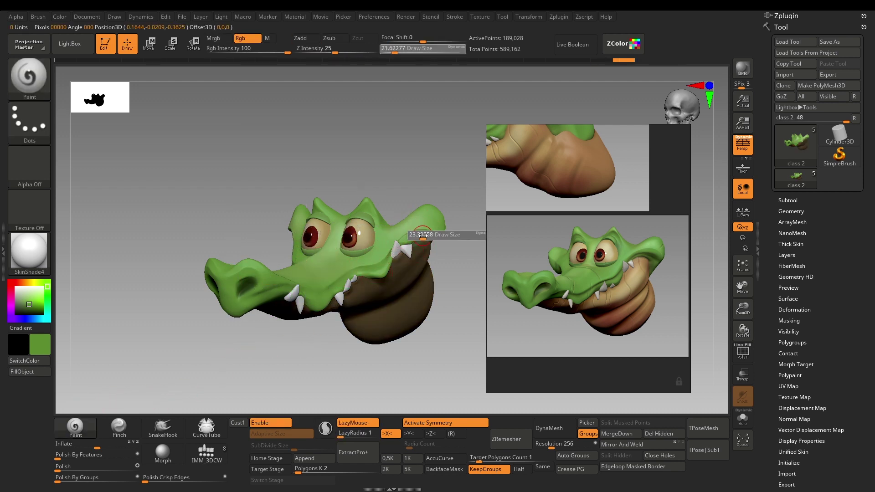
left_click_drag(423, 235, 425, 236)
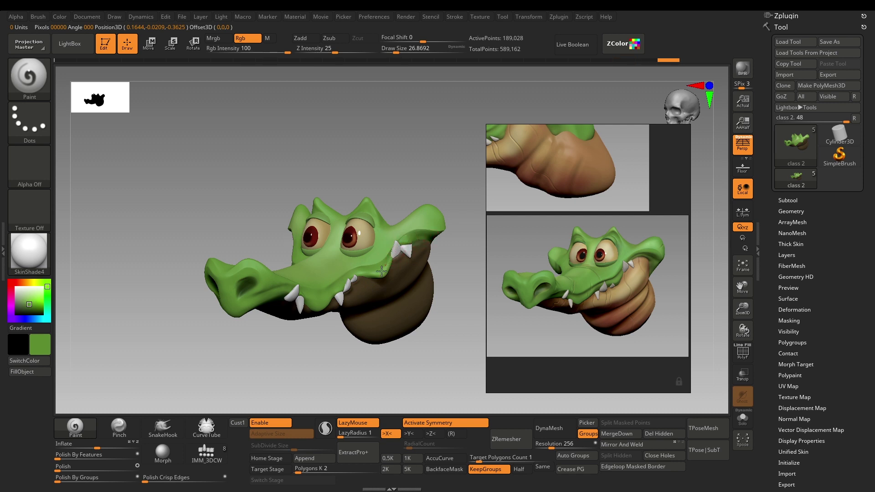
key("s")
left_click_drag(377, 284, 380, 284)
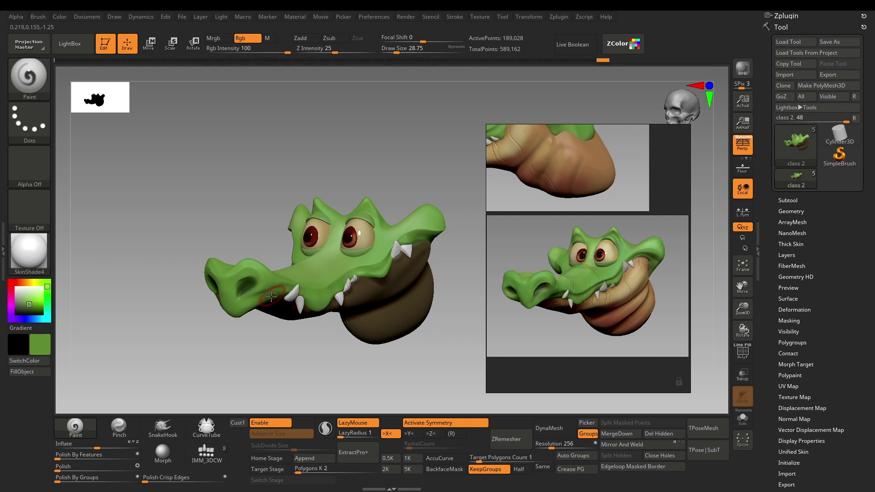
left_click_drag(242, 379, 322, 371)
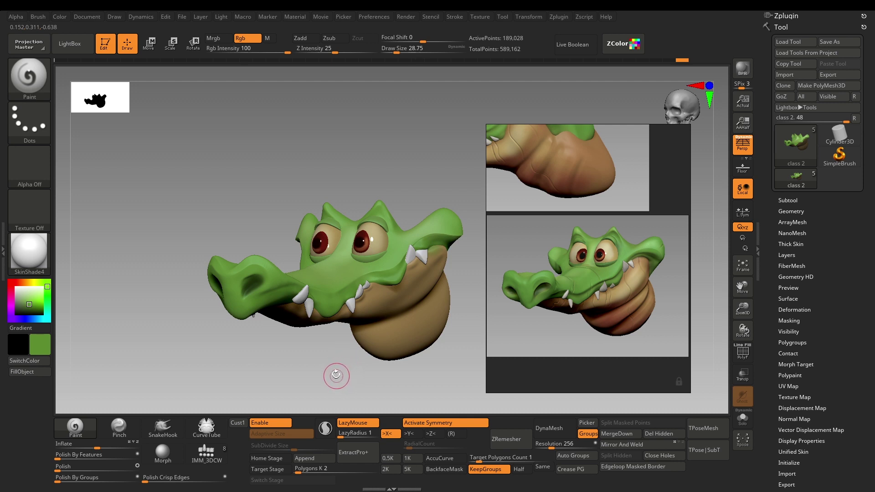
- Compare the jaw with the enlarged reference, make the brown jaw the active subtool, and set the ClayTubes brush's draw size to about 77
left_click_drag(337, 375, 329, 348)
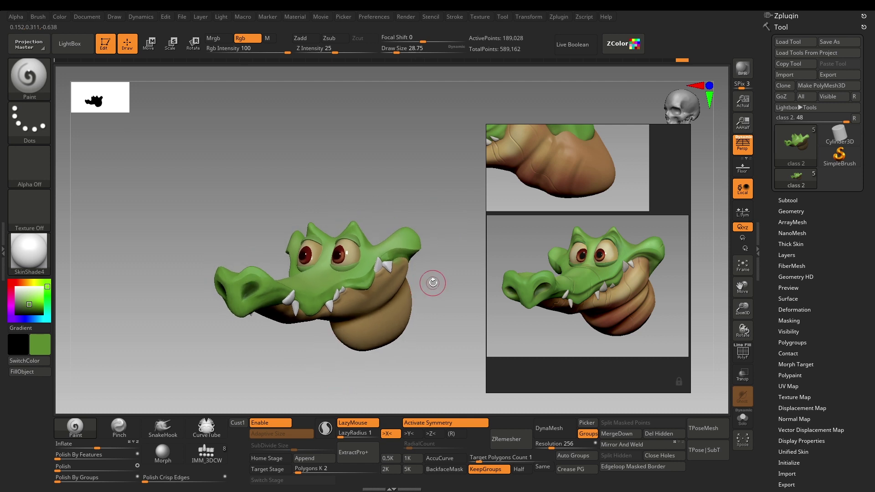
mouse_move(454, 305)
left_mouse_down()
mouse_move(463, 306)
mouse_move(453, 302)
left_mouse_up()
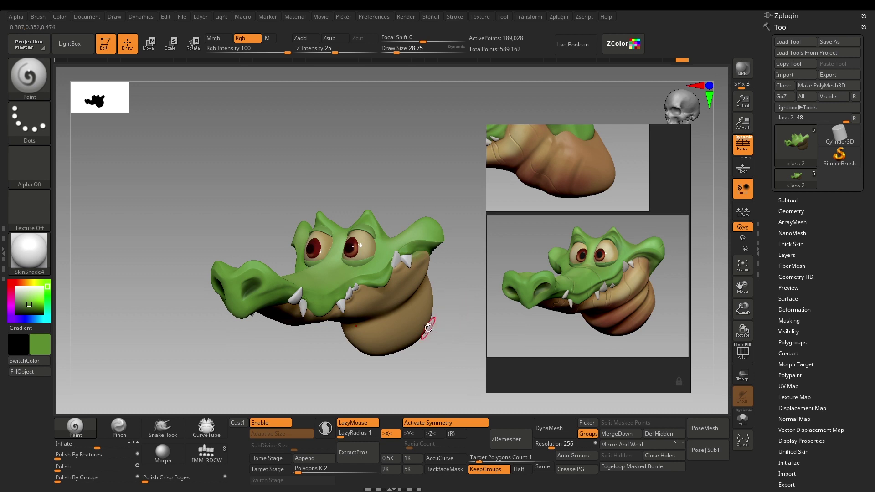
left_click_drag(457, 332, 478, 329)
middle_click_drag(637, 277, 634, 248)
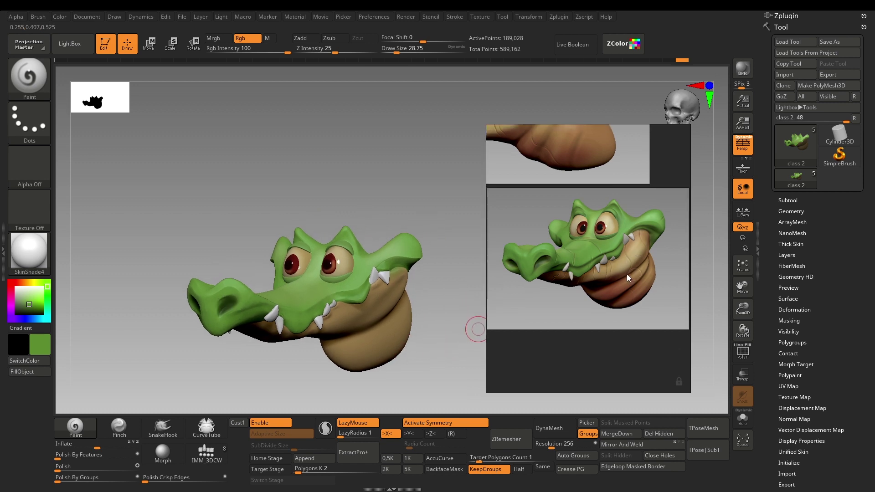
scroll(632, 248, "up", 3)
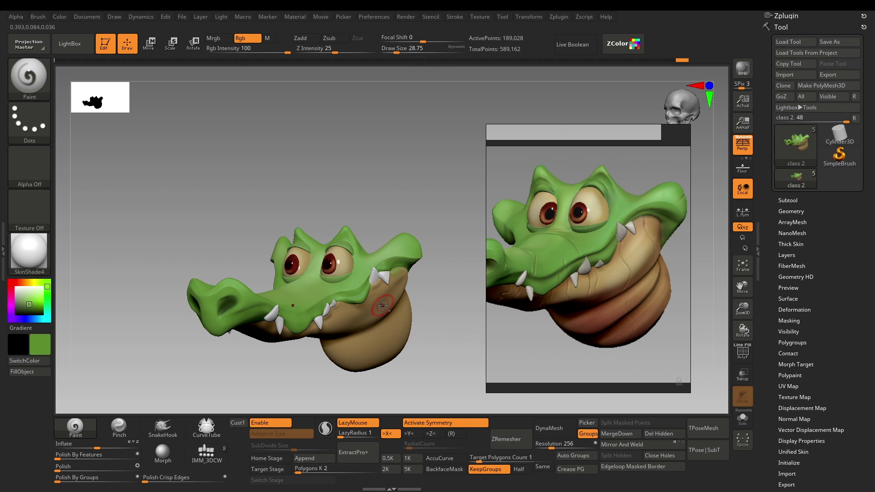
left_click_drag(430, 313, 448, 270)
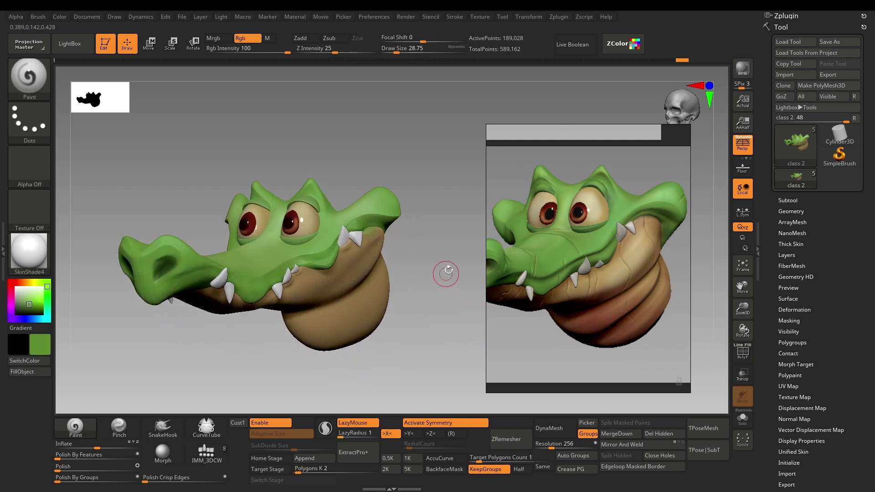
left_click_drag(417, 311, 424, 302)
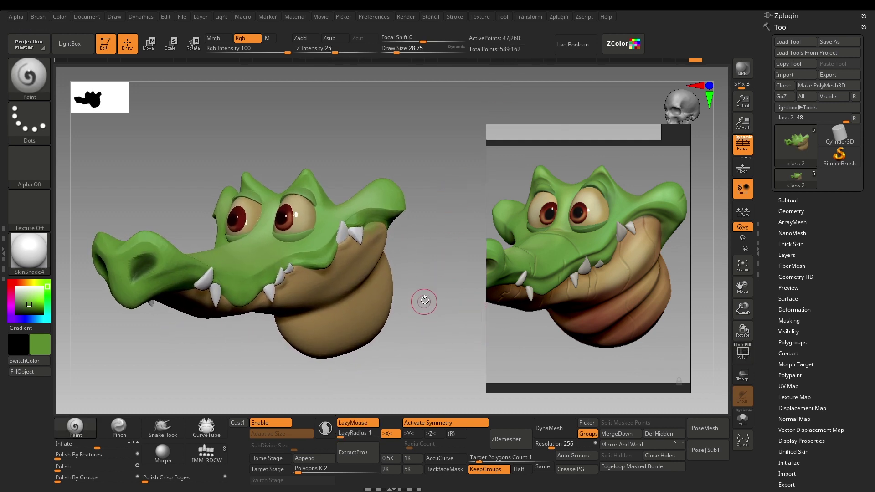
key("1")
left_click_drag(429, 268, 391, 260)
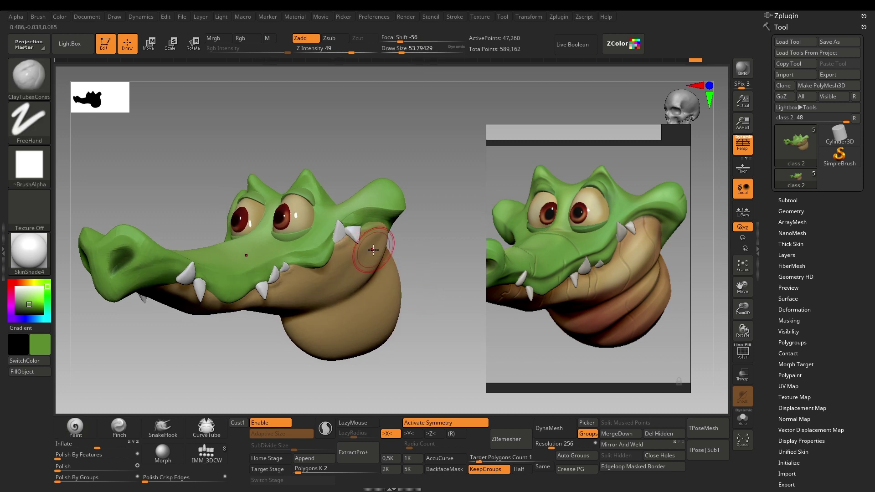
key("bracketright")
key("bracketright")
- Build up the back of the brown jaw below the ear with ClayTubes, setting its alpha to Alpha Off, and smooth the strokes
left_click_drag(383, 232, 349, 268)
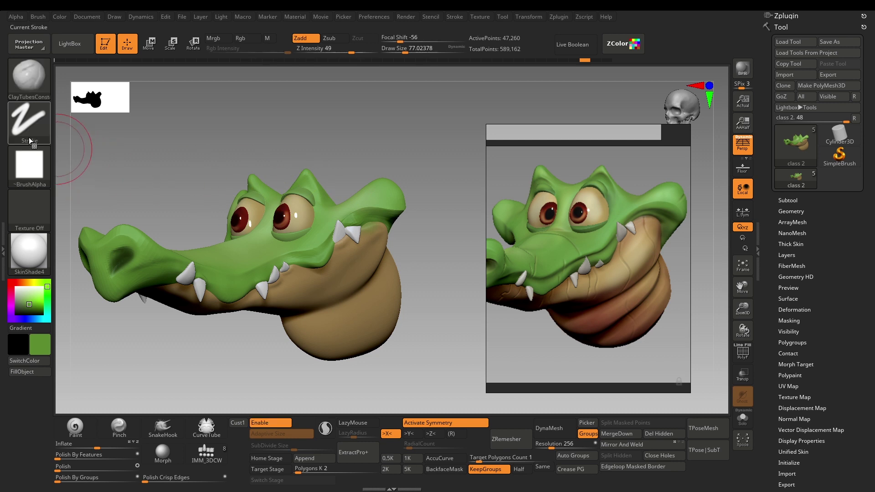
left_click(28, 167)
left_click(102, 170)
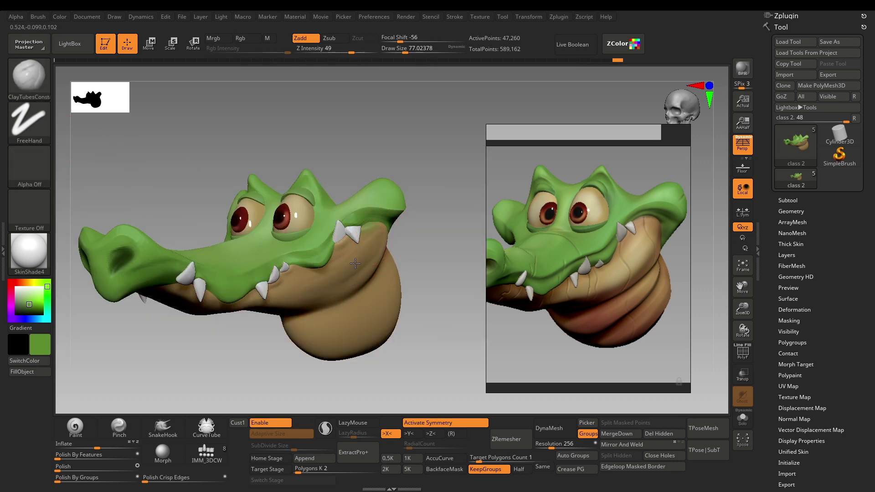
left_click_drag(369, 250, 393, 232)
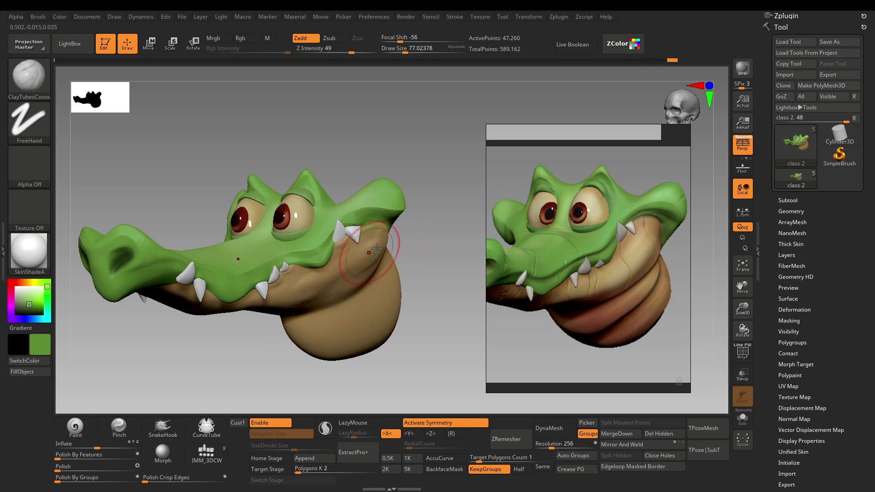
key("shift")
left_click_drag(424, 322, 424, 317)
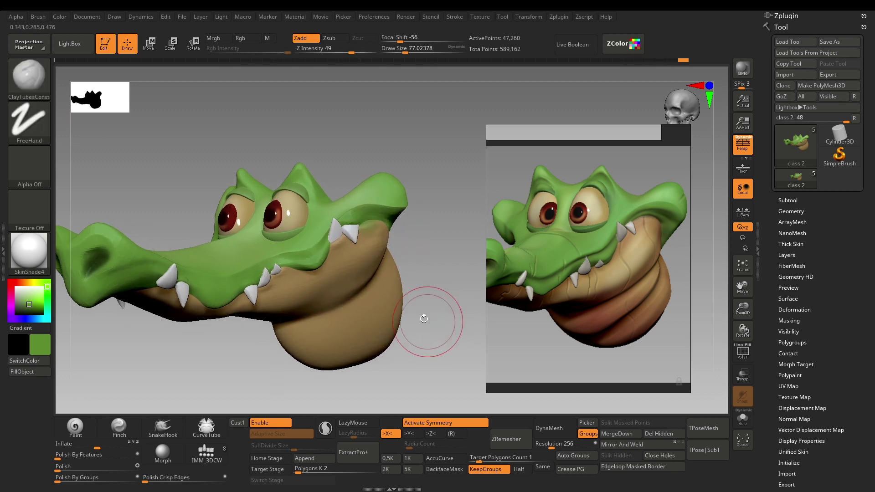
key("shift")
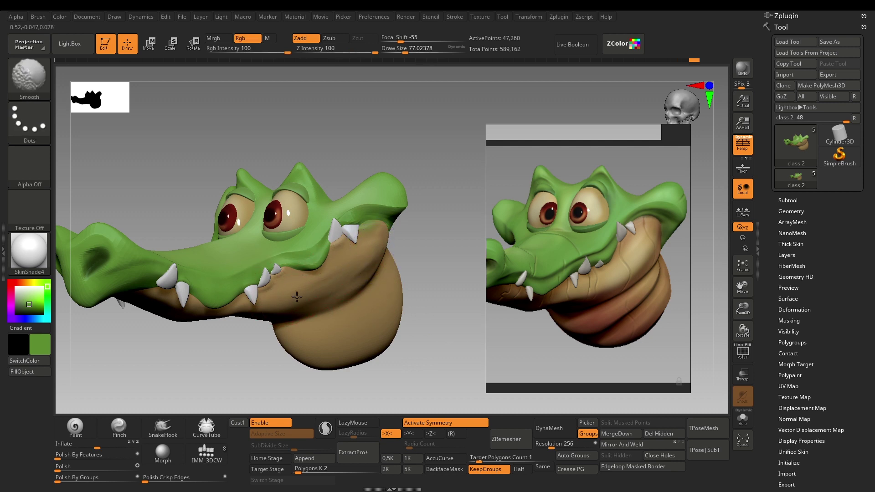
- Deepen the fold between the brown jaw and neck using the Standard brush at a draw size of about 65
left_click_drag(423, 280, 428, 284)
key("b")
key("s")
key("t")
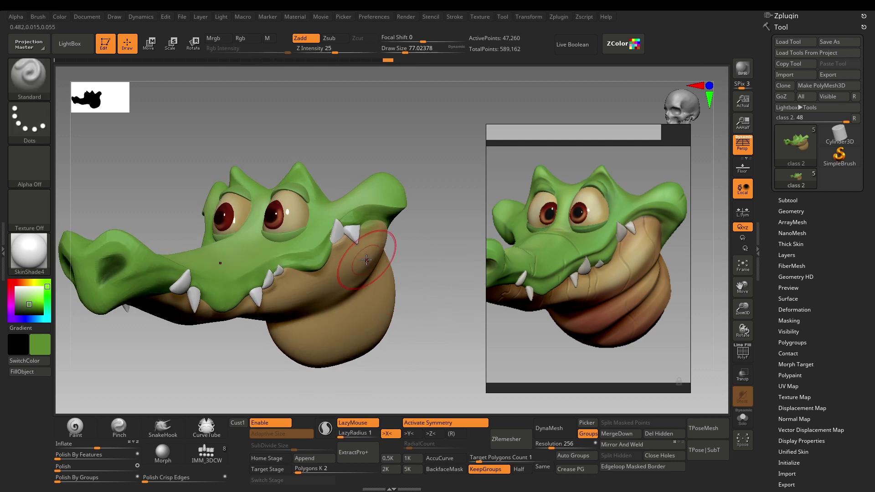
key("s")
left_click_drag(367, 258, 365, 258)
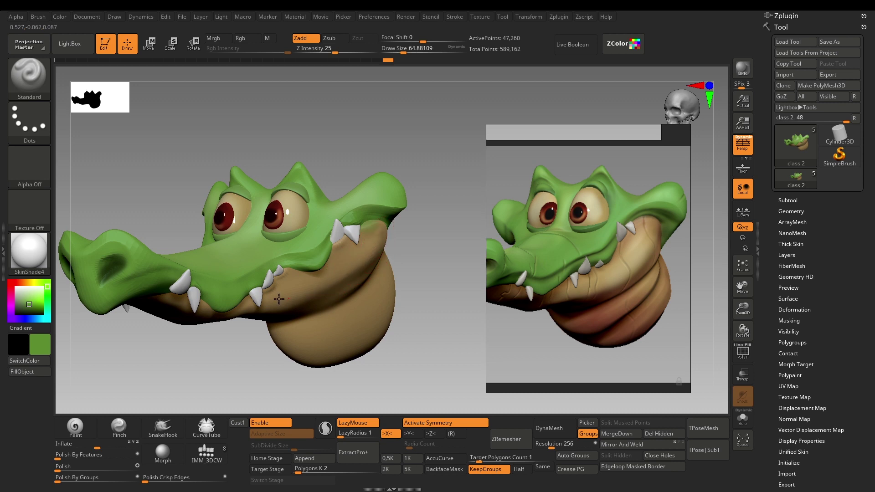
- Adjust the shape of the back of the brown jaw from below with the Move brush at a draw size of about 74
left_click_drag(422, 303, 354, 231)
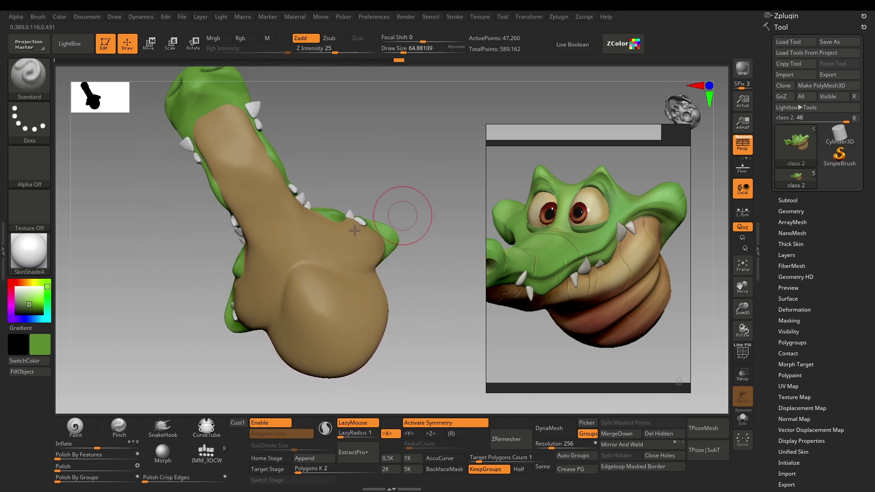
key("b")
key("m")
key("v")
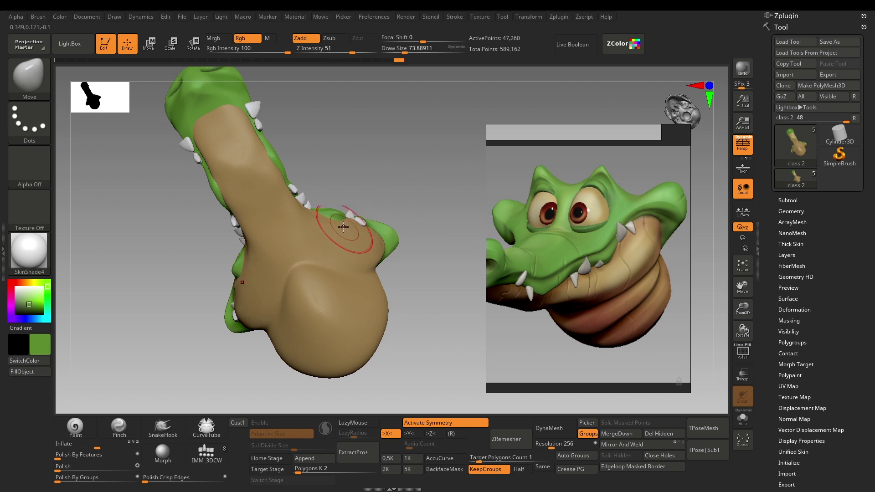
left_click_drag(440, 197, 447, 289)
left_click_drag(440, 322, 413, 355)
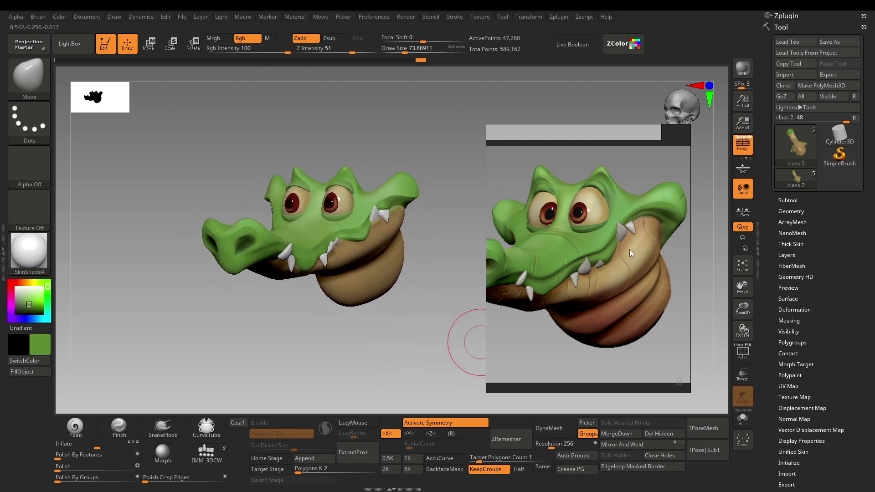
- Sample the light tan from the reference's jaw with ZColor and set it as the active colour
left_click(622, 44)
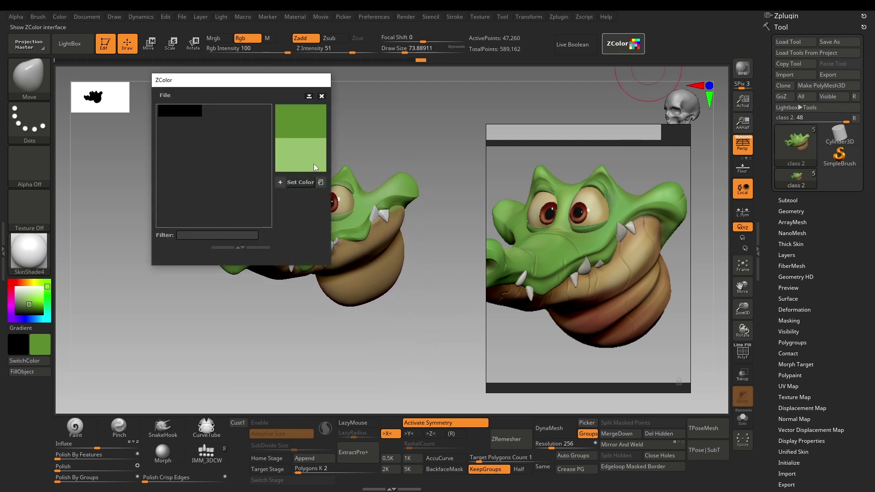
left_click(637, 258)
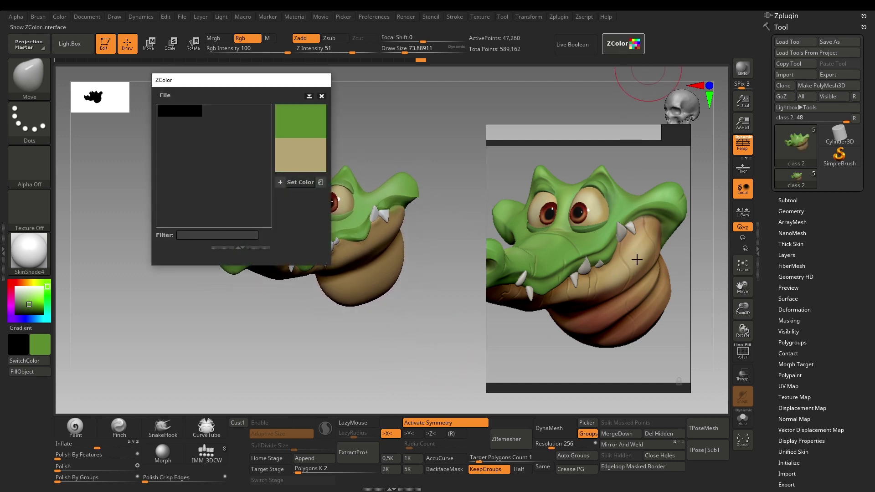
left_click(304, 184)
left_click(322, 96)
key("ctrl")
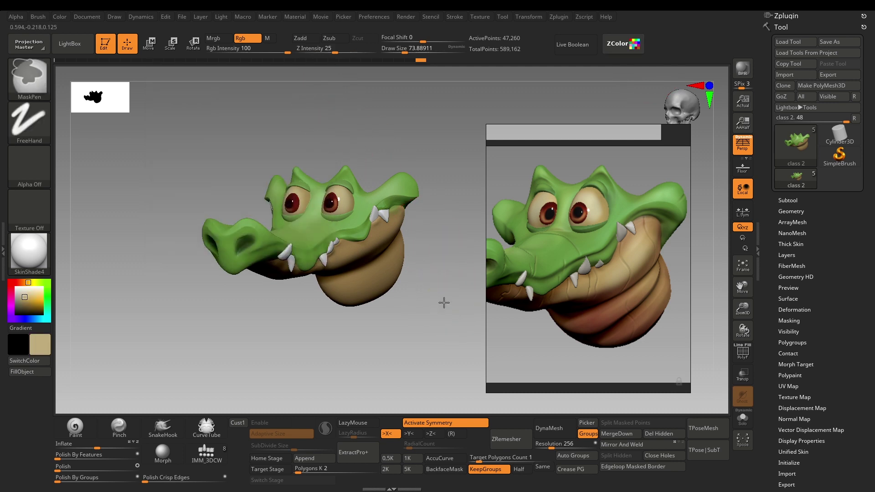
left_click(444, 303, "ctrl")
left_click(451, 291, "ctrl")
- Paint the light tan over the back and upper part of the jaw with the Paint brush at a draw size of about 62
right_click_drag(451, 285, 452, 311, "ctrl")
right_click_drag(451, 312, 434, 289)
key("s")
left_click_drag(392, 238, 390, 237)
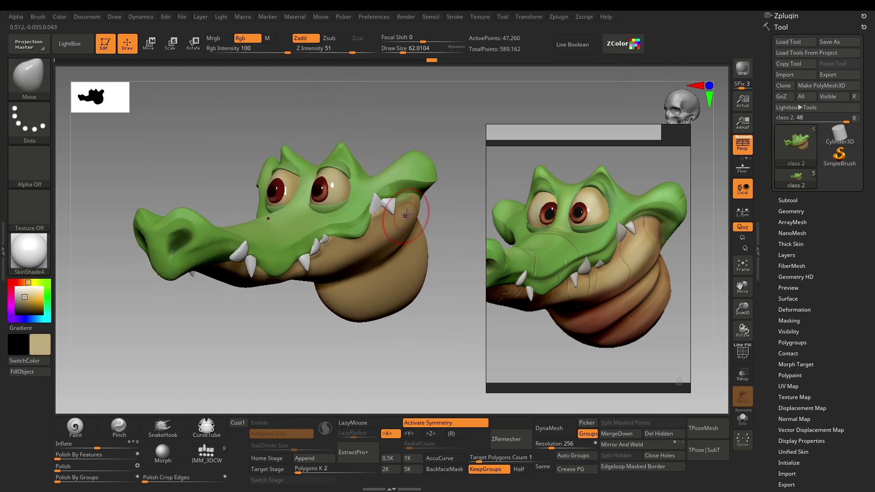
left_click(58, 436)
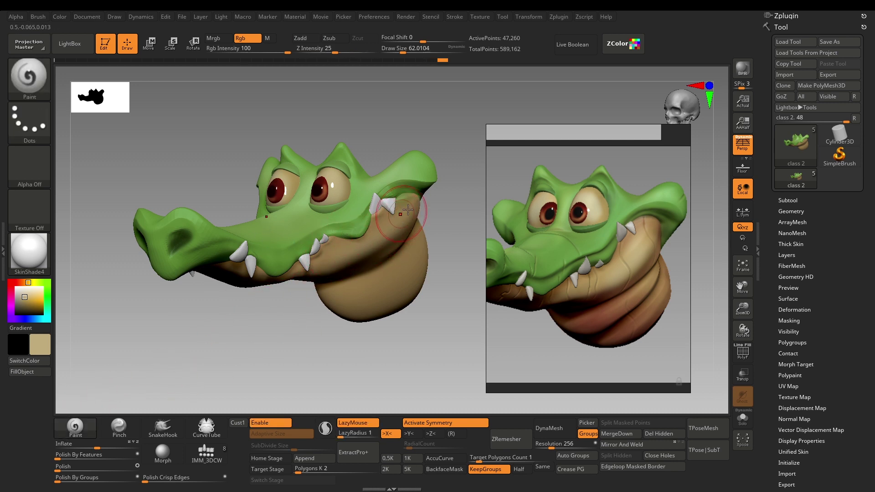
mouse_move(429, 313)
left_mouse_down("alt")
mouse_move(445, 318)
mouse_move(445, 304)
mouse_move(445, 320)
mouse_move(434, 319)
left_mouse_up("alt")
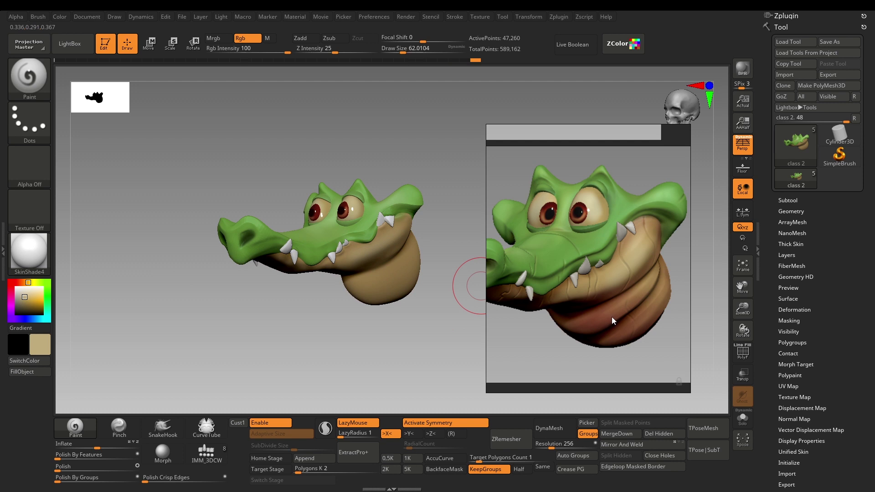
- Sample the reddish brown from the reference's neck with ZColor and paint it over the neck bulge
left_click(624, 44)
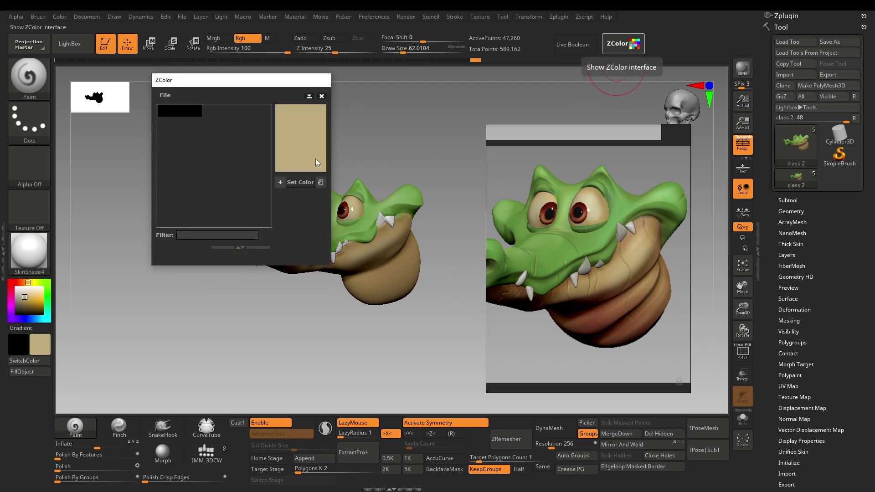
left_click(607, 312)
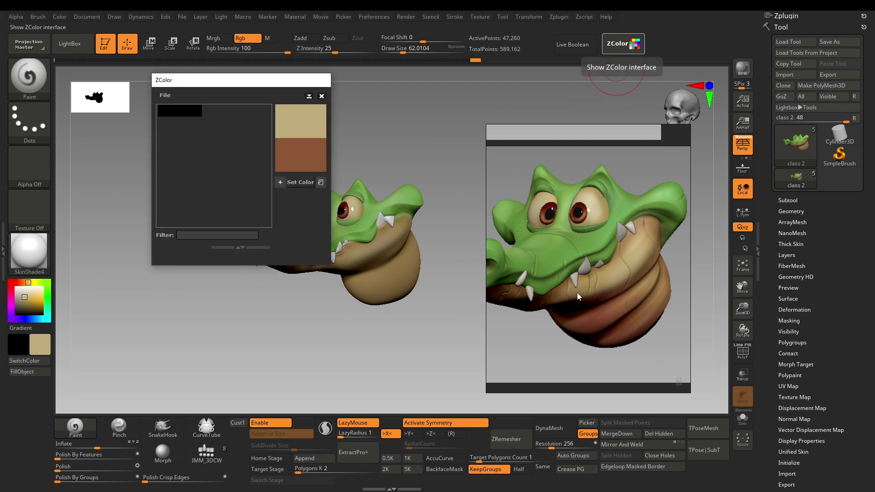
left_click(315, 183)
left_click(322, 97)
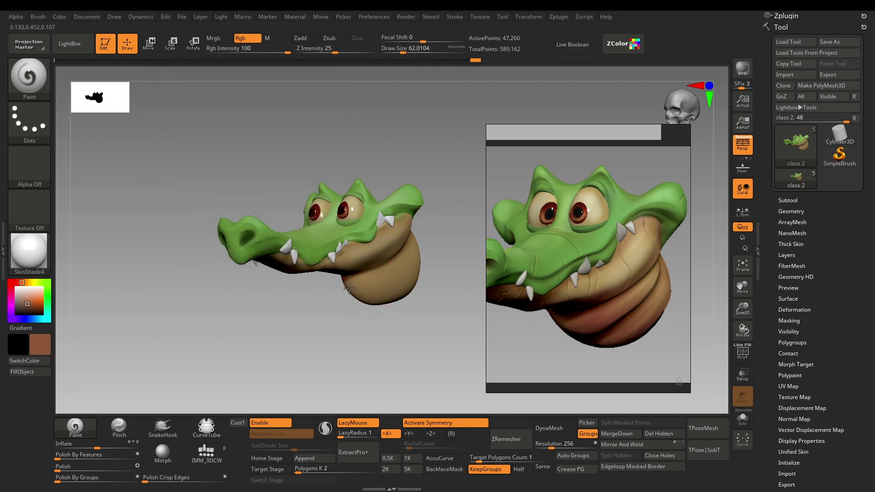
left_click_drag(344, 328, 336, 308)
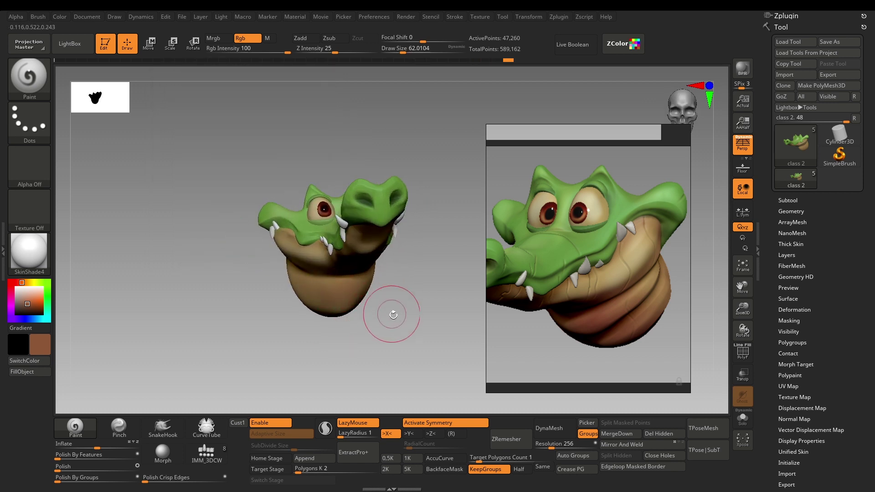
mouse_move(391, 317)
left_mouse_down()
mouse_move(366, 309)
mouse_move(385, 338)
mouse_move(395, 297)
left_mouse_up()
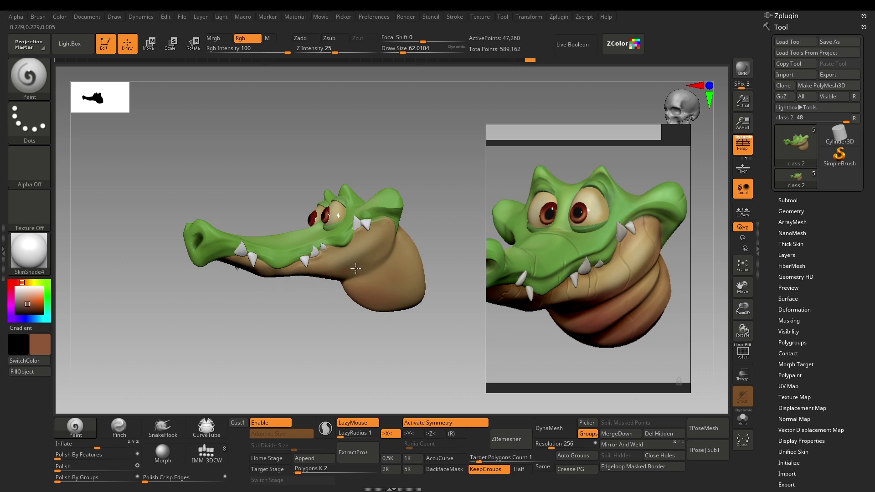
- Select the Standard brush and set its draw size to about 27
left_click_drag(331, 294, 351, 345)
key("b")
key("s")
key("t")
key("s")
left_click_drag(393, 266, 386, 265)
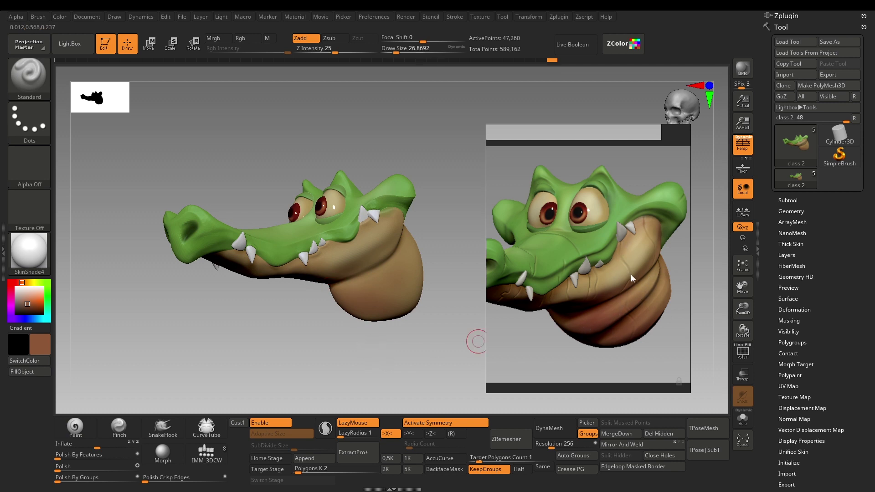
- Compare the jaw and neck with the reference's folds and wrinkles from several angles
left_click_drag(414, 377, 363, 344)
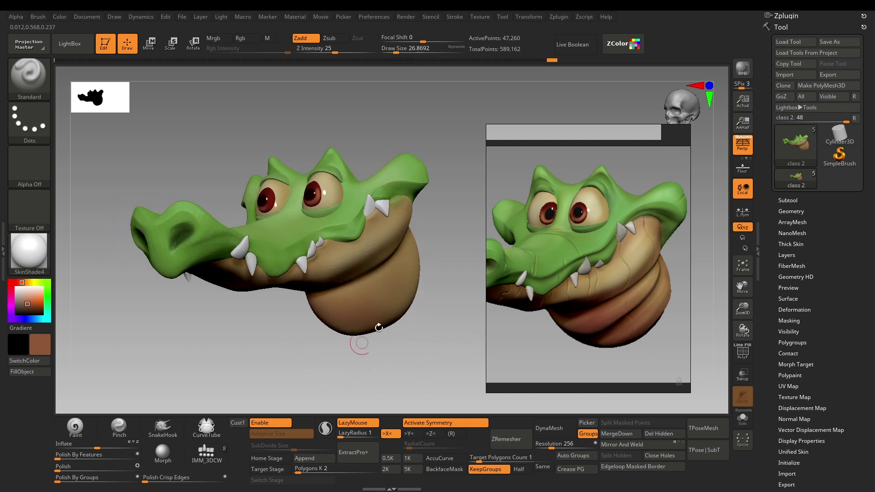
mouse_move(434, 296)
left_mouse_down()
mouse_move(445, 299)
mouse_move(442, 306)
left_mouse_up()
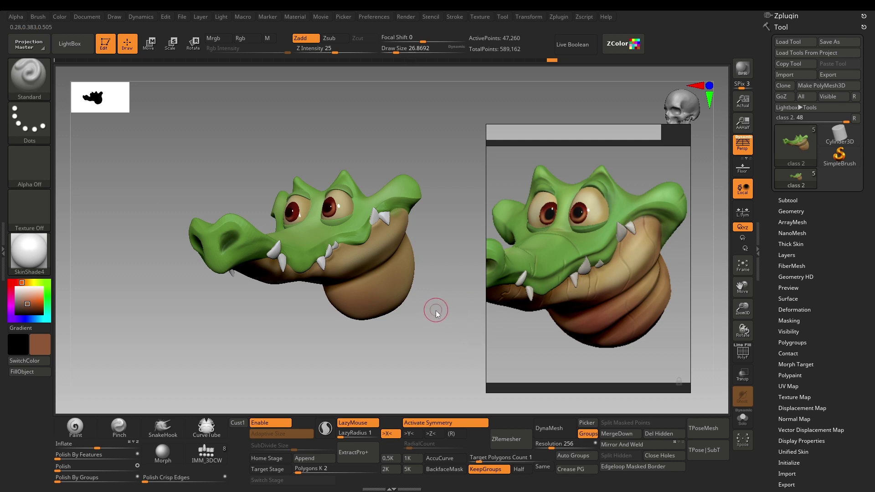
left_click_drag(434, 309, 479, 284)
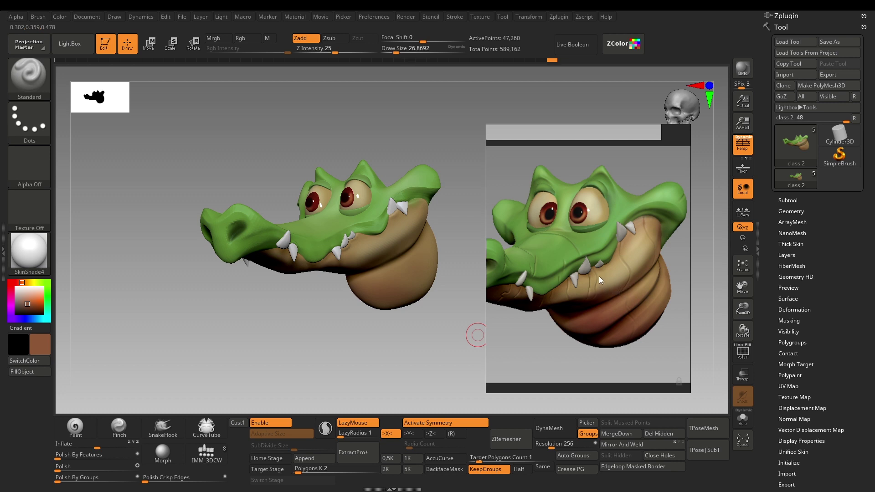
right_click_drag(311, 342, 283, 211, "ctrl")
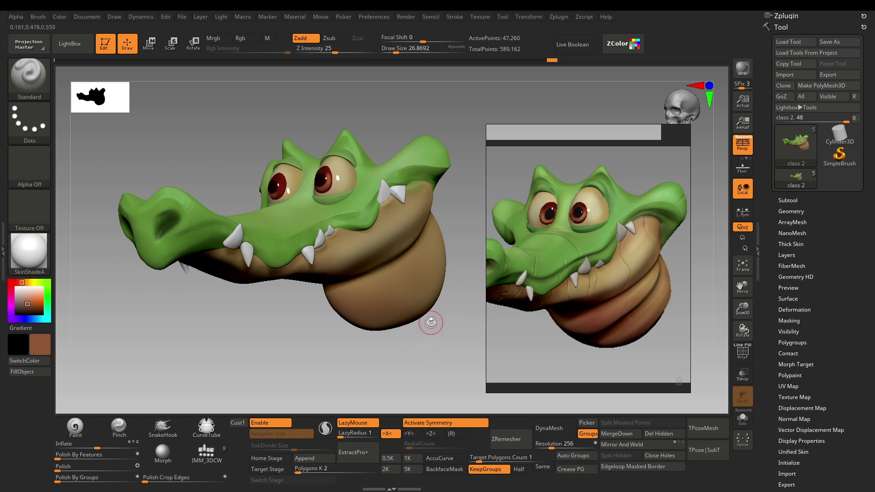
left_click_drag(341, 327, 329, 318)
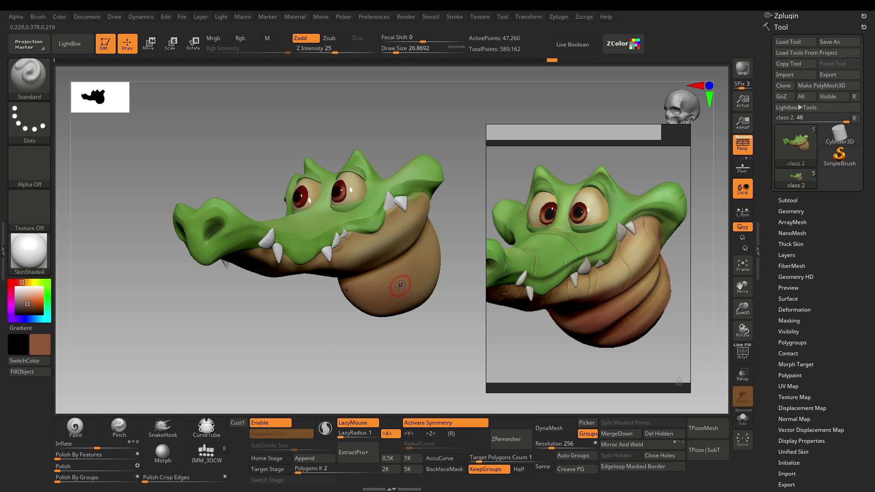
left_click_drag(449, 358, 437, 314)
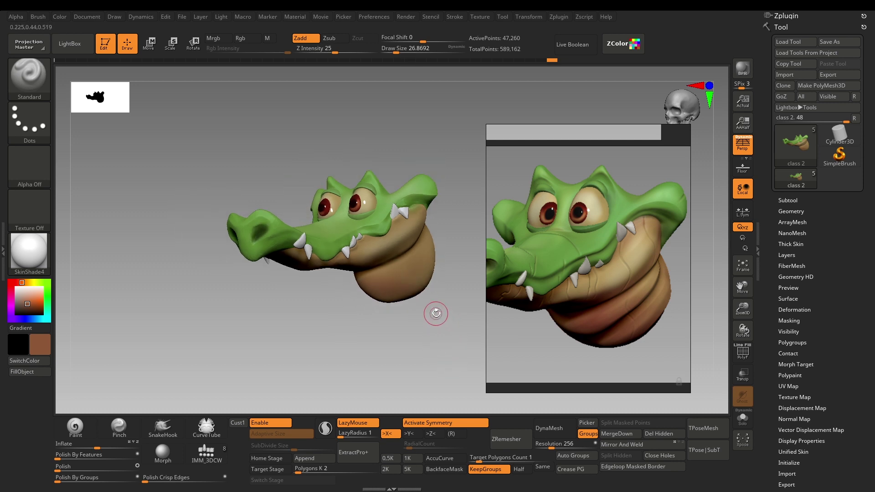